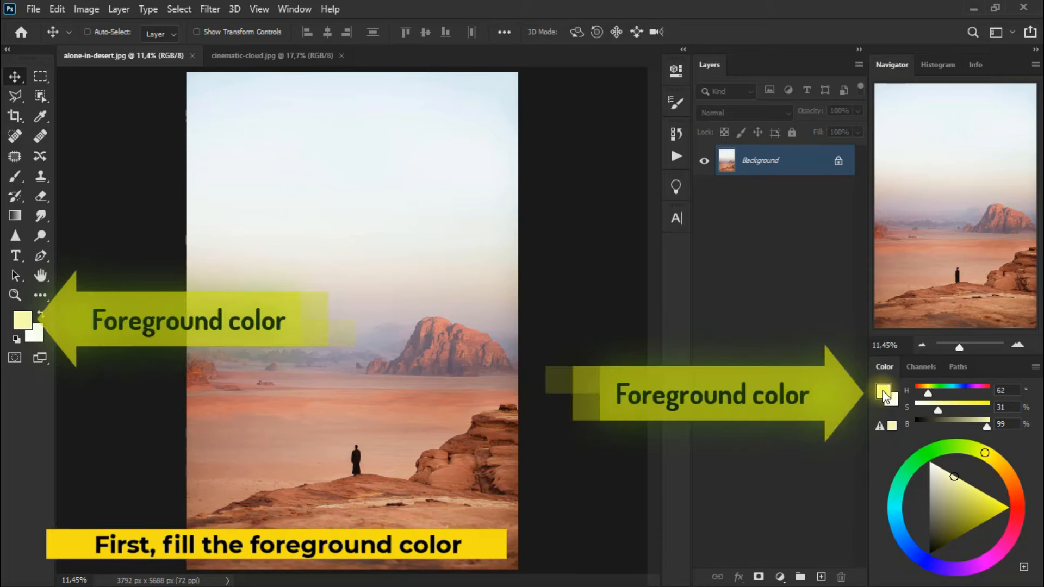
Set the foreground color to fafdae and return to the Move tool
click(883, 392)
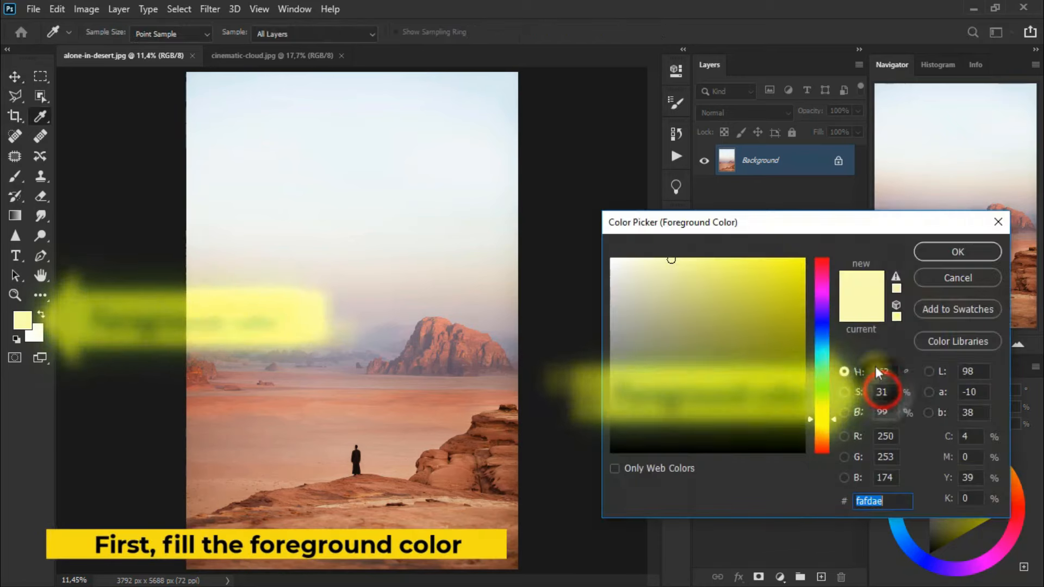
mouse_move(832, 222)
mouse_down()
mouse_move(563, 226)
mouse_move(480, 181)
mouse_up()
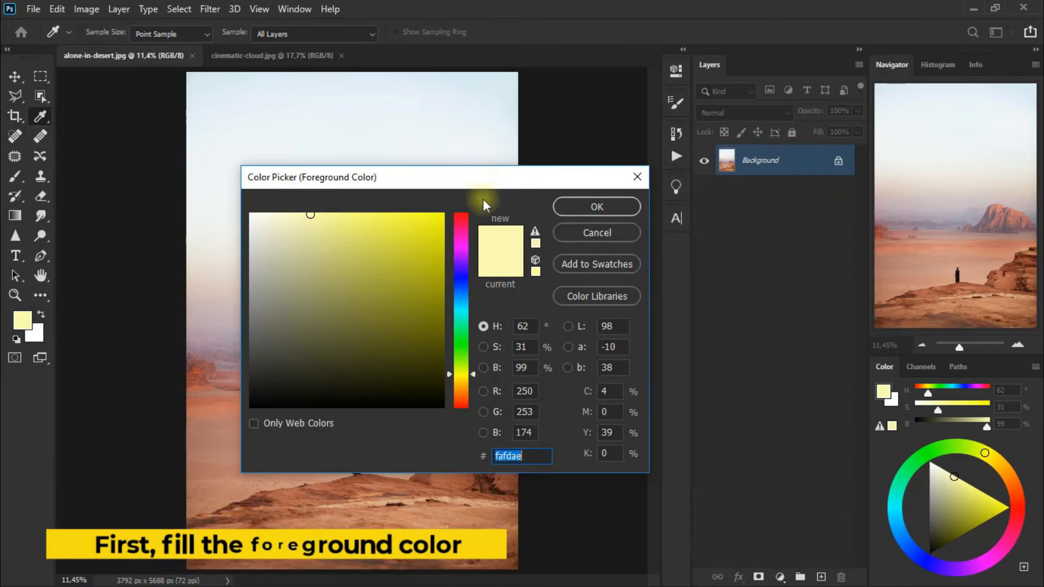
click(534, 456)
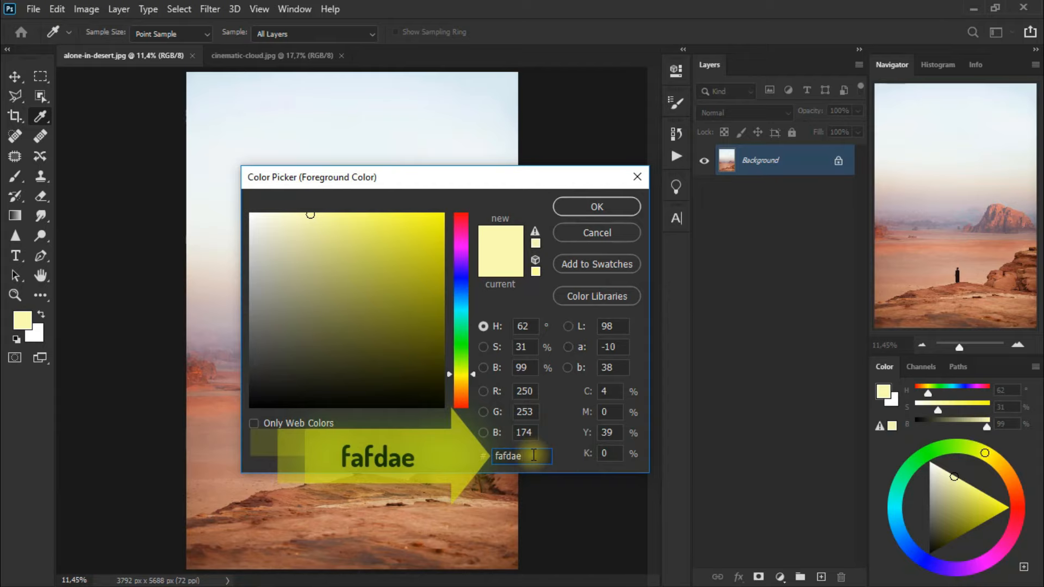
click(615, 204)
key(v)
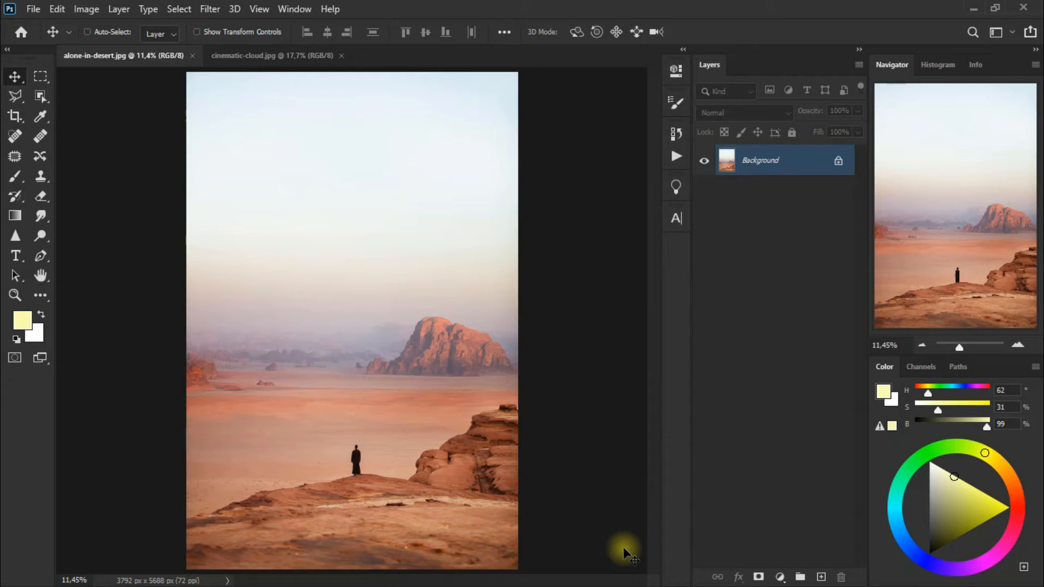
Add a Photo Filter adjustment layer above the desert photo using Warming Filter (81)
click(780, 577)
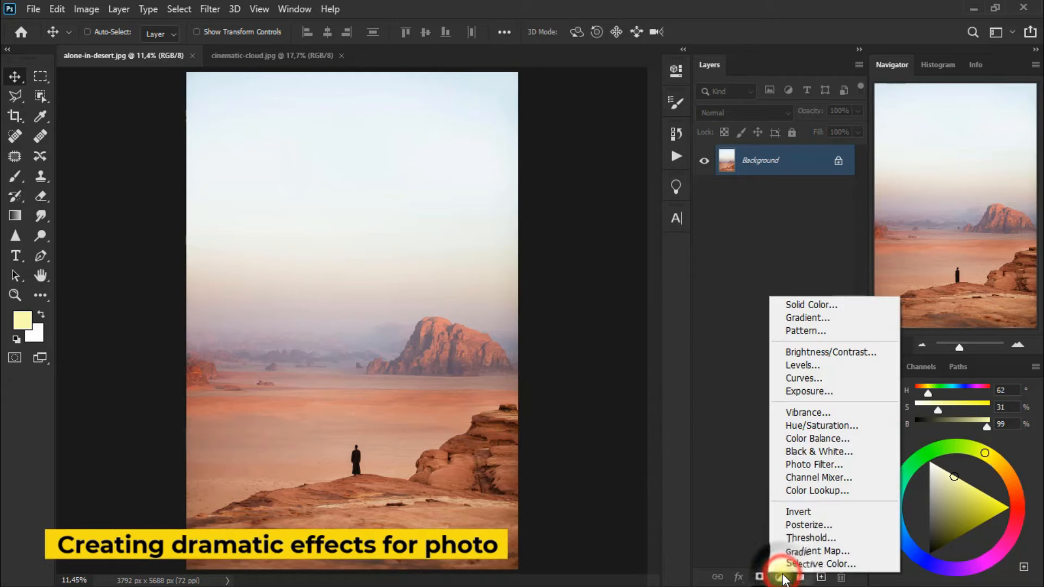
click(878, 467)
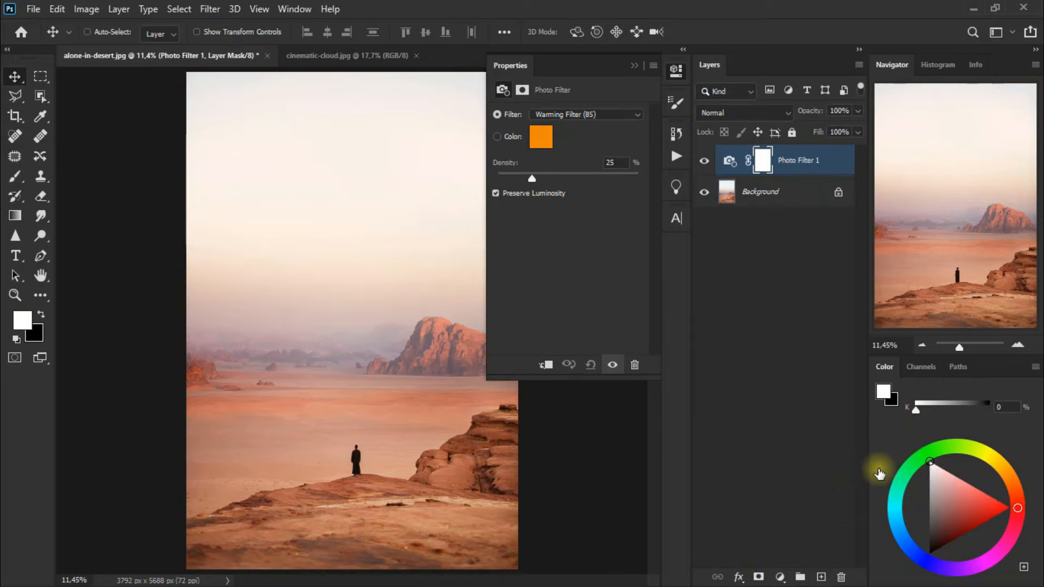
click(602, 117)
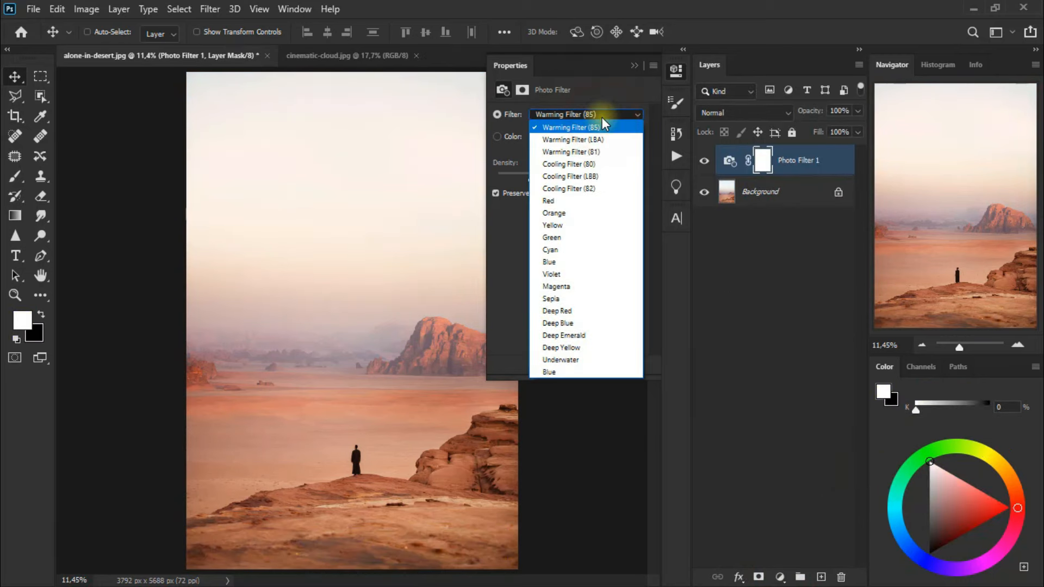
key(Down)
key(Down)
key(Down)
key(Up)
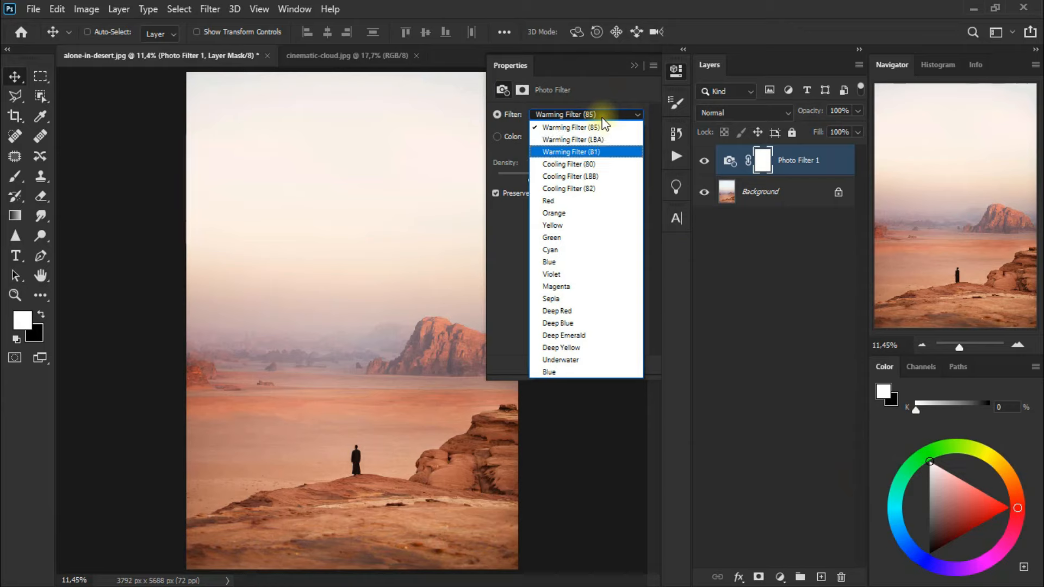
click(620, 155)
Set the Photo Filter density to 86% and collapse its settings
click(529, 179)
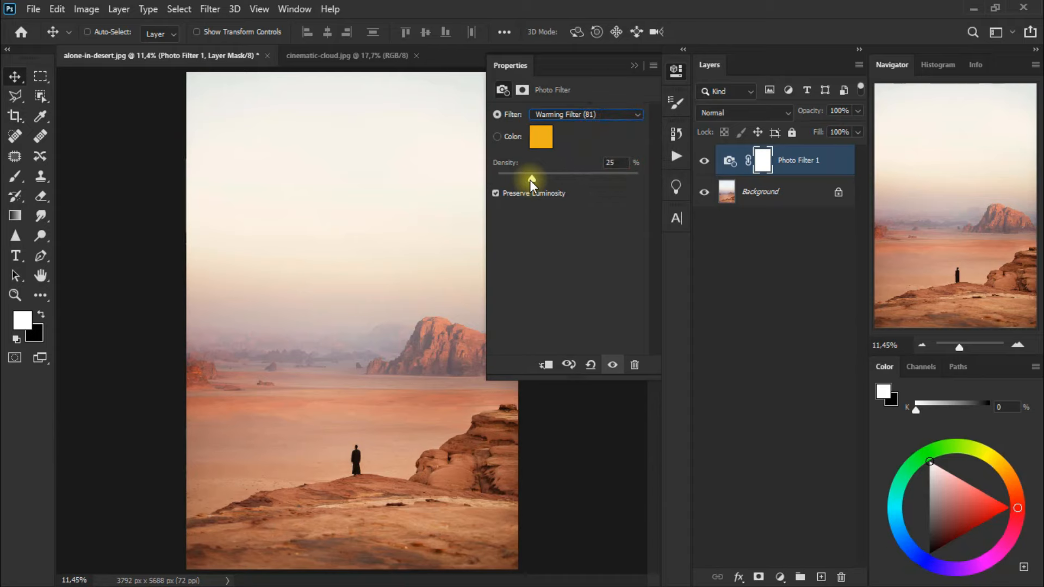
drag(531, 180, 586, 181)
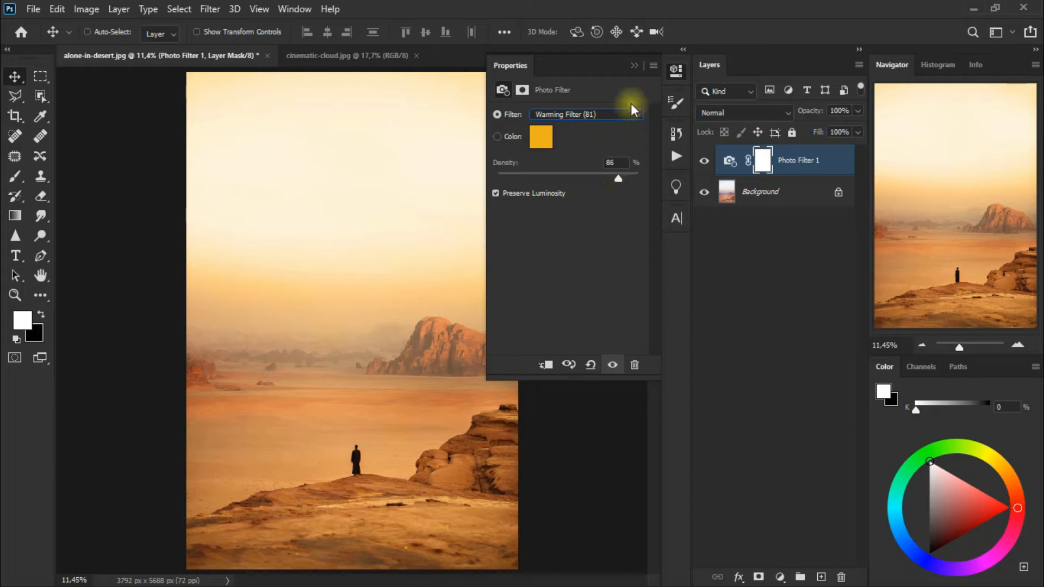
click(636, 65)
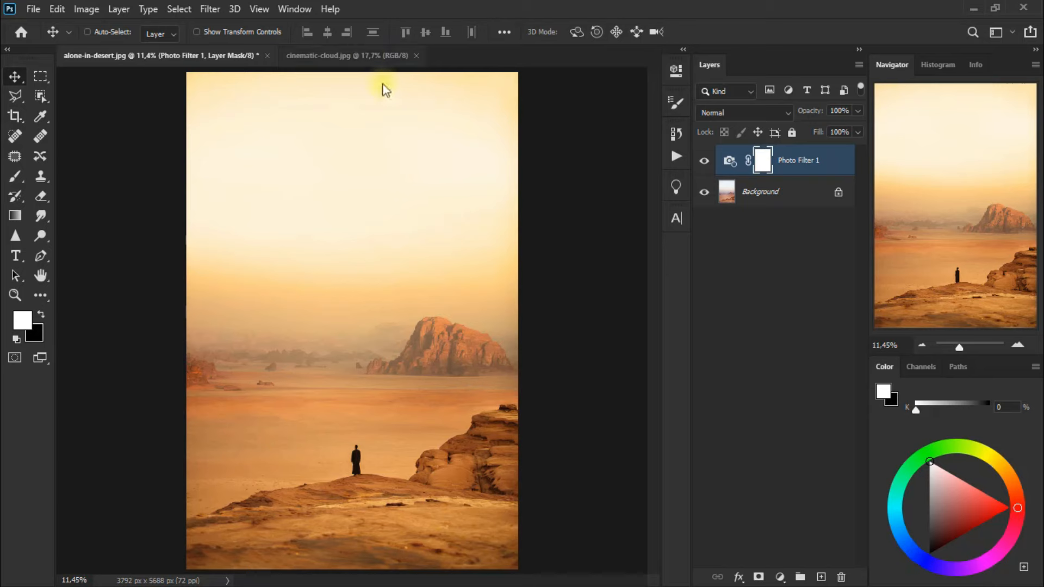
Bring the cinematic-cloud.jpg image into alone-in-desert.jpg as a new layer over the sky, and close the cloud file
click(368, 57)
drag(290, 223, 351, 232)
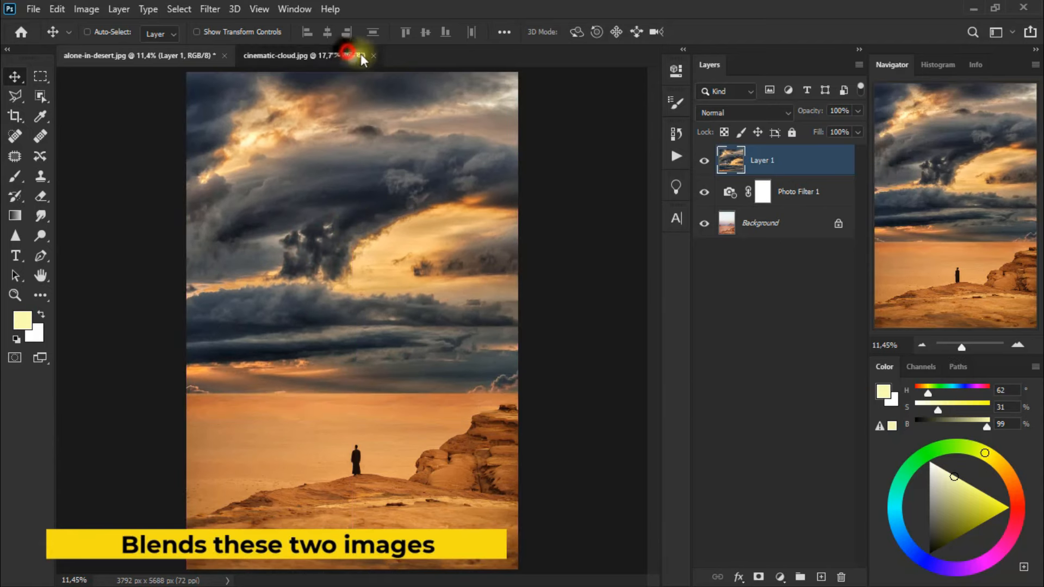
click(368, 55)
click(374, 56)
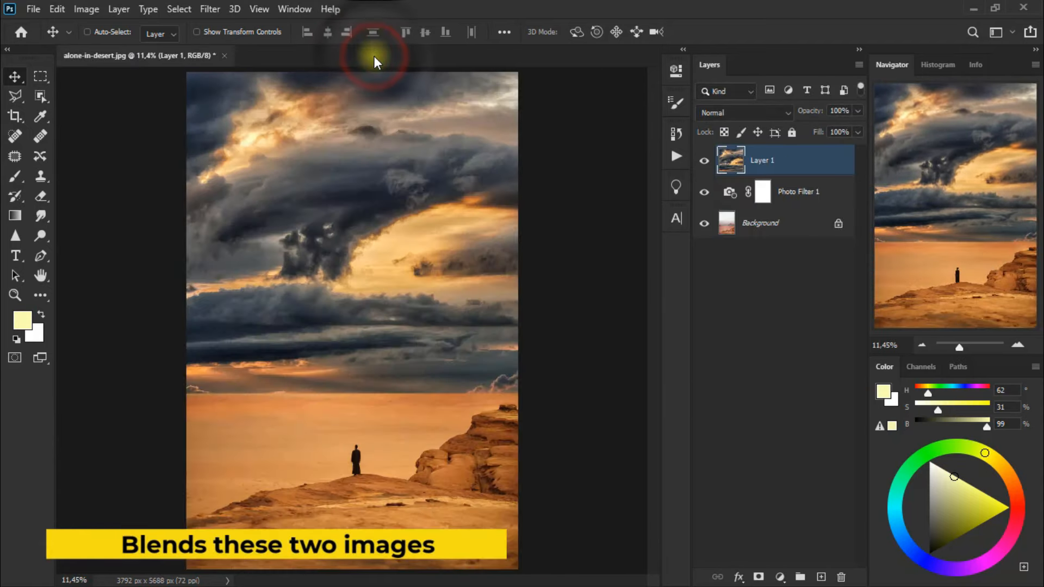
Set the cloud layer's opacity to 46% and toggle its visibility to compare the blend
click(857, 110)
drag(853, 129, 817, 131)
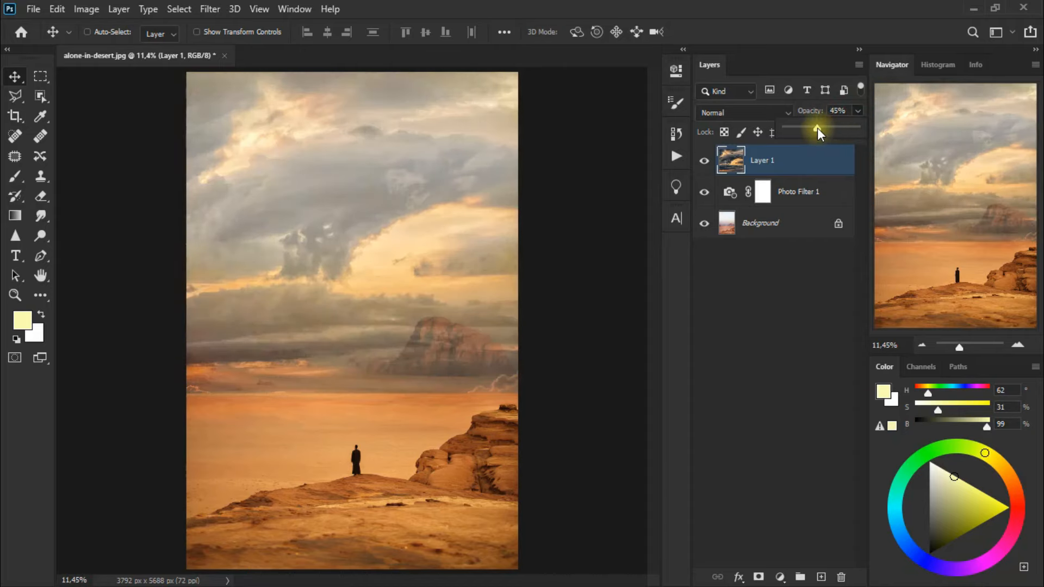
click(702, 161)
click(702, 162)
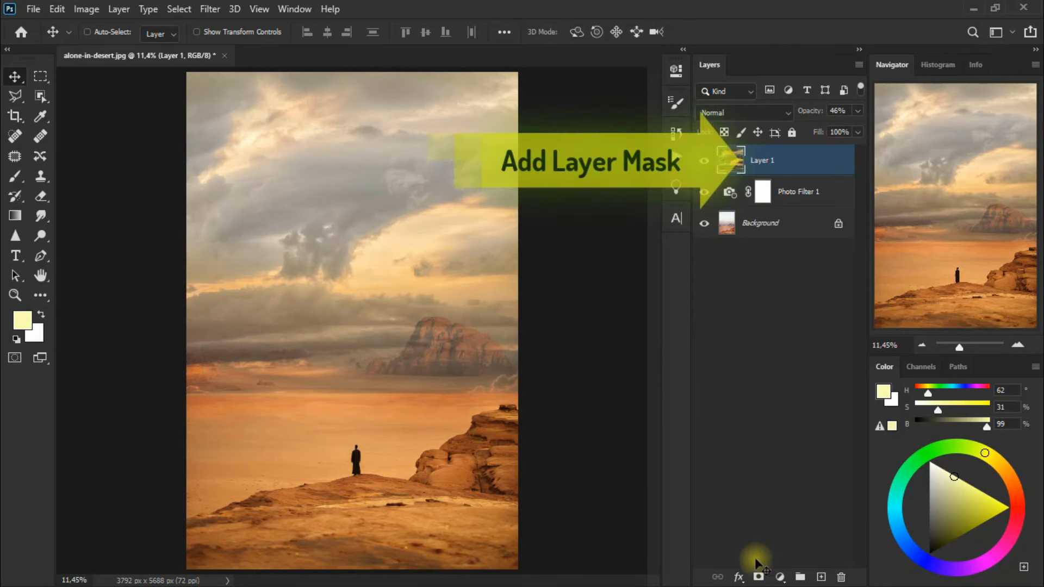
Add a layer mask to the cloud layer and erase the clouds covering the distant rocks and horizon with a soft Eraser at reduced opacity
click(758, 577)
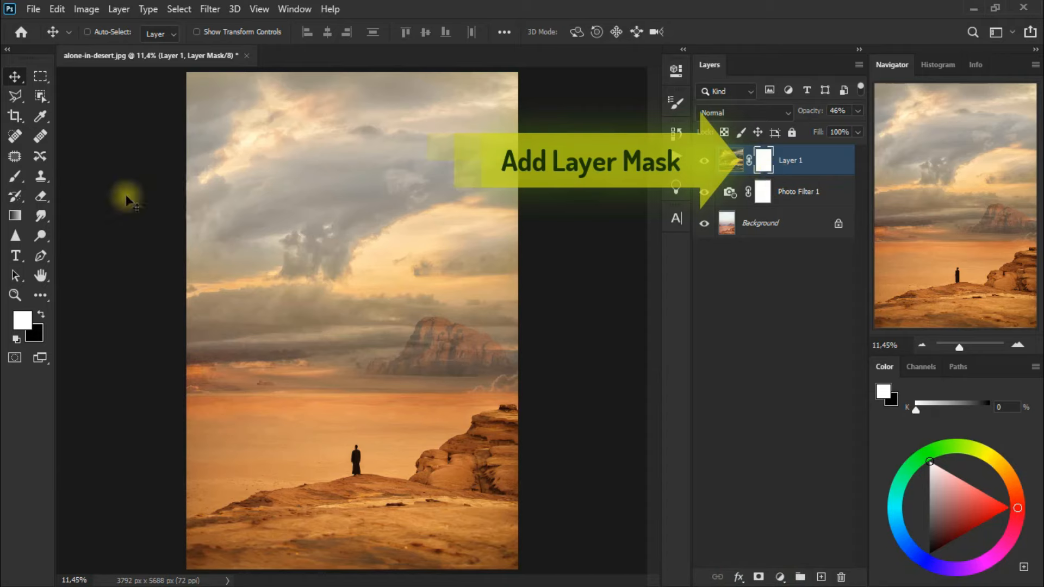
click(47, 198)
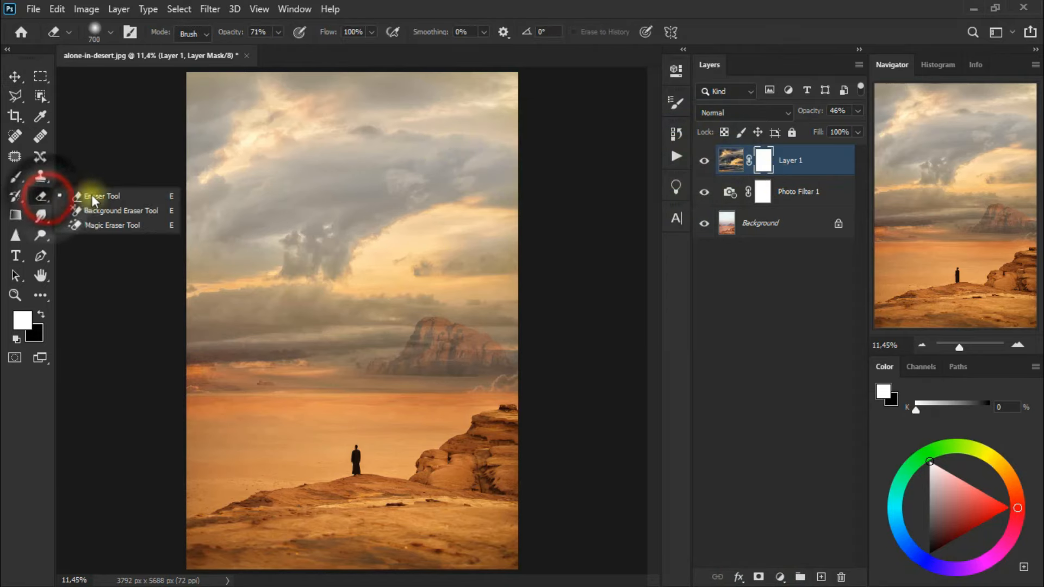
click(140, 195)
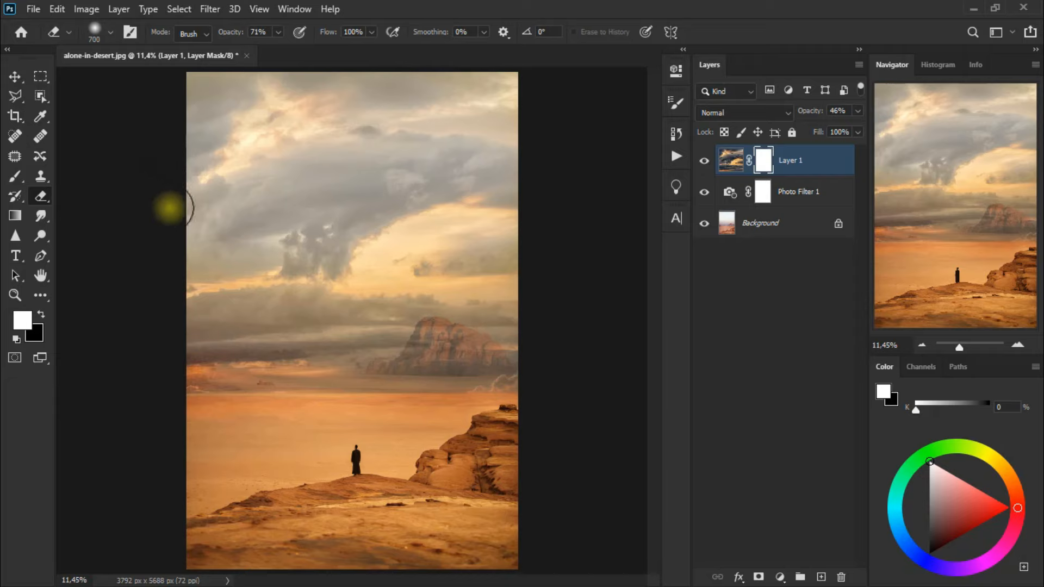
drag(513, 389, 356, 406)
click(279, 33)
drag(275, 48, 247, 48)
click(358, 2)
mouse_move(484, 380)
mouse_down()
mouse_move(442, 374)
mouse_move(472, 366)
mouse_up()
mouse_move(456, 365)
mouse_down()
mouse_move(423, 344)
mouse_move(391, 370)
mouse_up()
drag(346, 364, 271, 369)
drag(233, 370, 205, 372)
Soften the mask transition across the rocks and desert horizon with the Eraser at 17% opacity, and return to the Move tool
click(278, 36)
drag(278, 47, 273, 48)
click(473, 371)
drag(475, 387, 421, 361)
drag(441, 341, 422, 353)
drag(416, 355, 304, 390)
drag(372, 401, 240, 401)
drag(449, 398, 342, 389)
mouse_move(382, 357)
mouse_down()
mouse_move(293, 363)
mouse_move(384, 355)
mouse_up()
drag(224, 355, 307, 353)
click(435, 341)
drag(435, 341, 484, 363)
mouse_move(333, 391)
mouse_down()
mouse_move(205, 394)
mouse_move(210, 361)
mouse_move(399, 392)
mouse_up()
drag(455, 357, 422, 340)
mouse_move(204, 356)
mouse_down()
mouse_move(477, 368)
mouse_move(261, 391)
mouse_move(422, 407)
mouse_up()
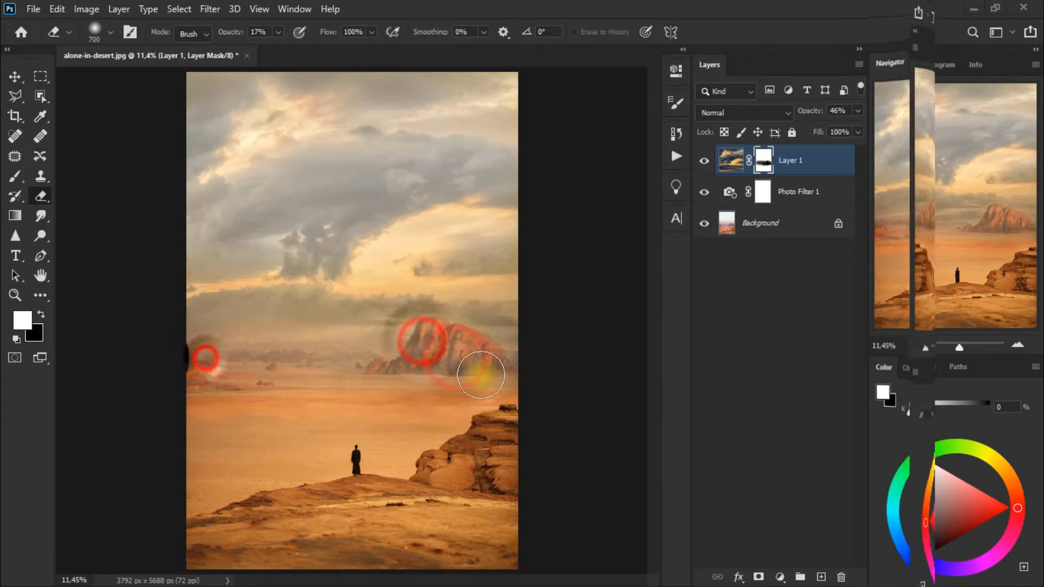
click(245, 397)
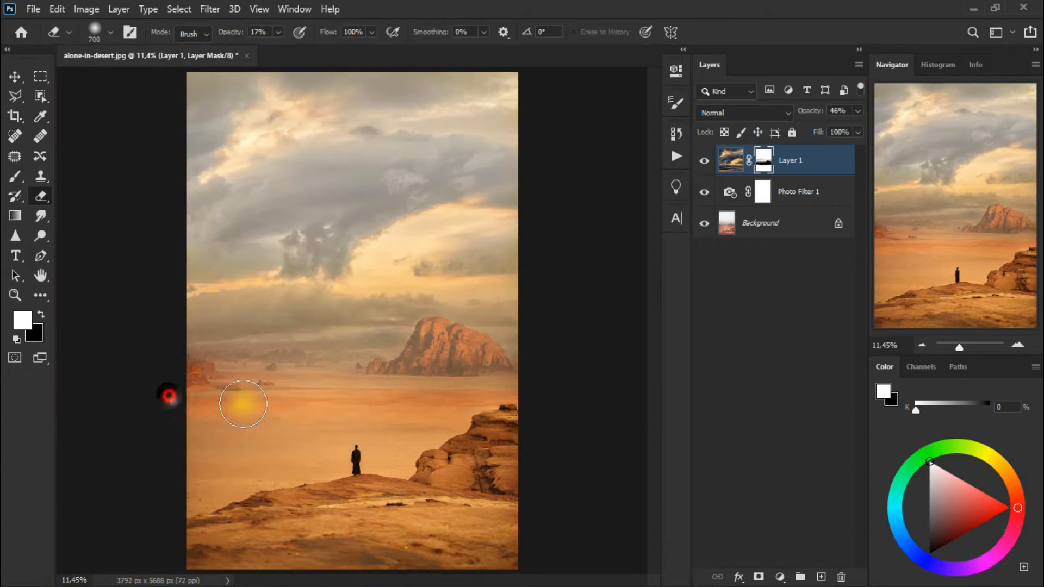
mouse_move(243, 404)
mouse_down()
mouse_move(490, 412)
mouse_move(540, 400)
mouse_move(170, 440)
mouse_up()
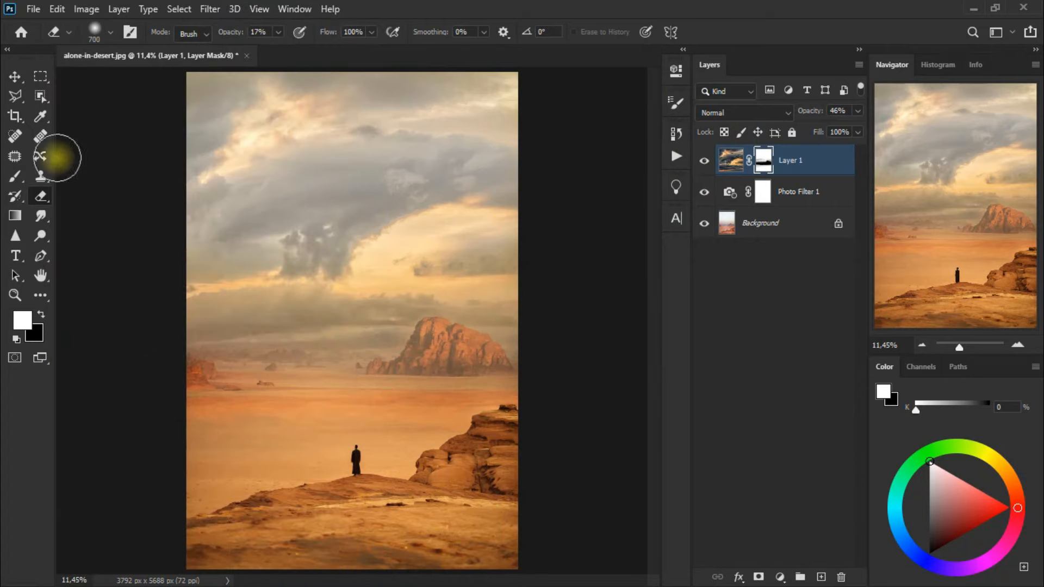
click(15, 77)
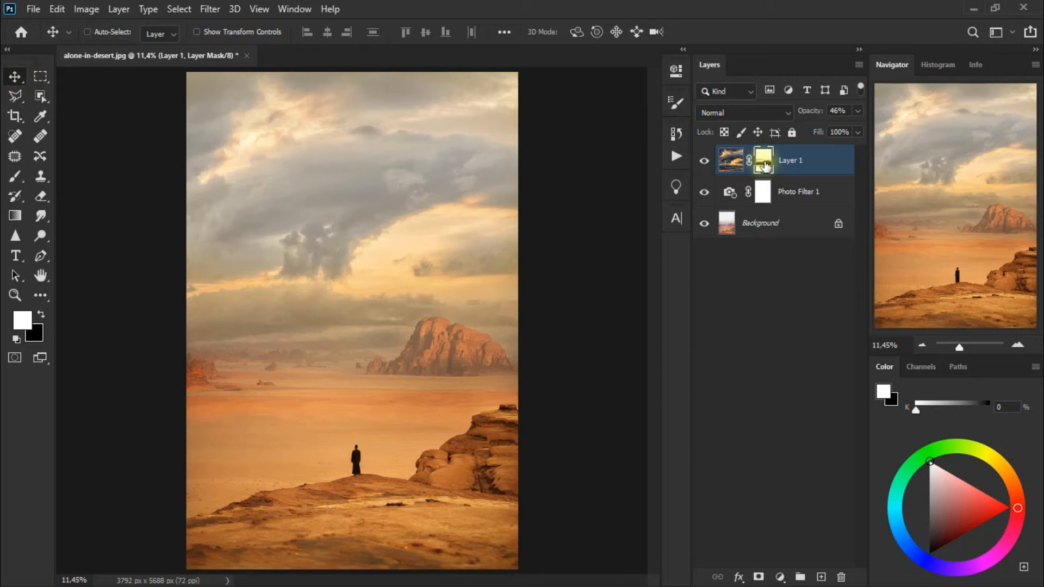
Toggle the cloud layer's mask overlay to examine which areas are masked
alt+shift+click(765, 165)
alt+shift+click(765, 165)
alt+shift+click(764, 164)
alt+shift+click(764, 165)
alt+shift+click(764, 165)
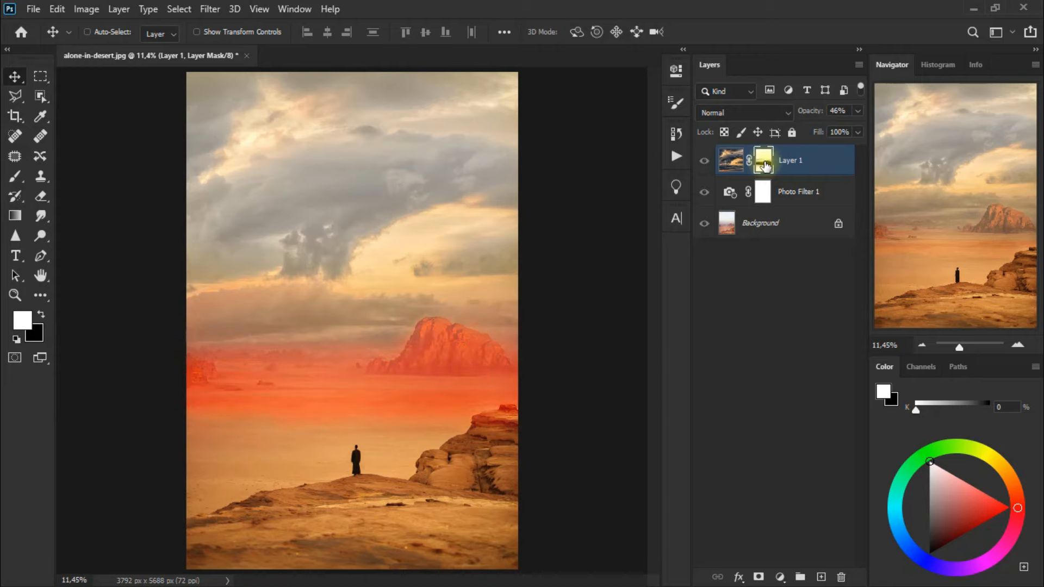
alt+shift+click(765, 165)
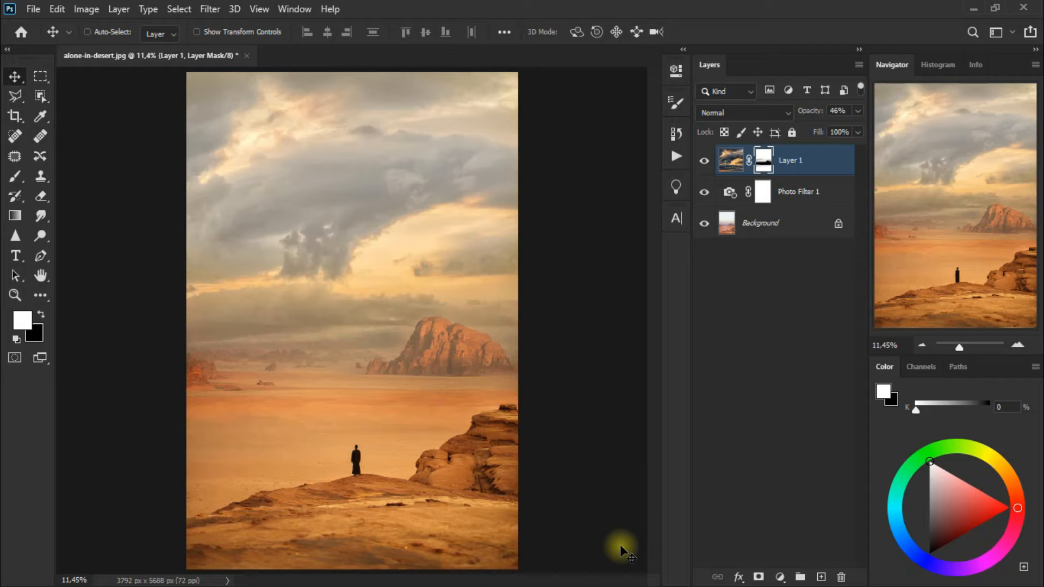
Add a Brightness/Contrast adjustment layer with brightness -121 and contrast 72, and compare the image with and without it
click(780, 576)
click(832, 361)
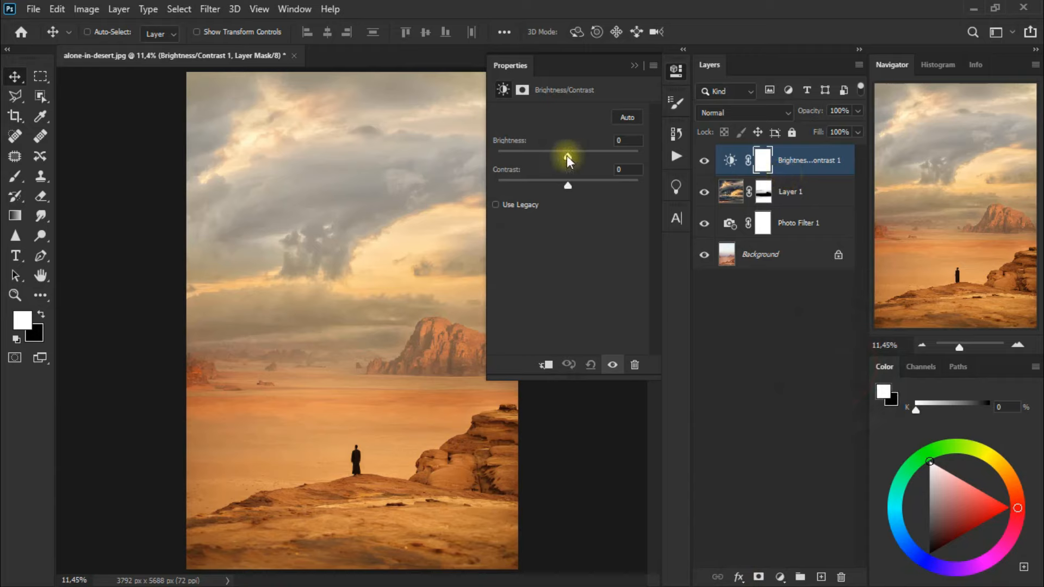
drag(567, 157, 510, 159)
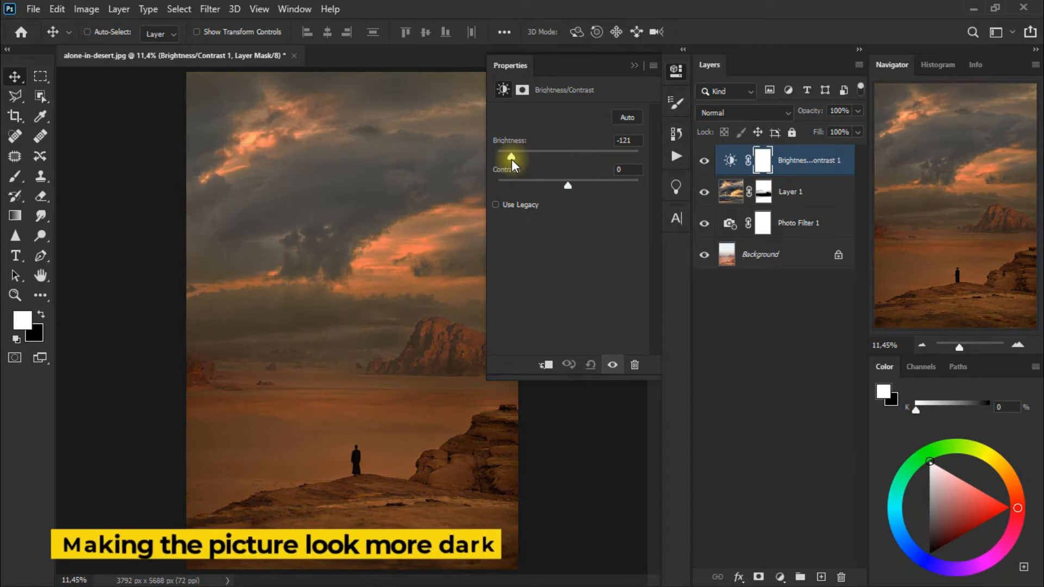
drag(569, 185, 618, 190)
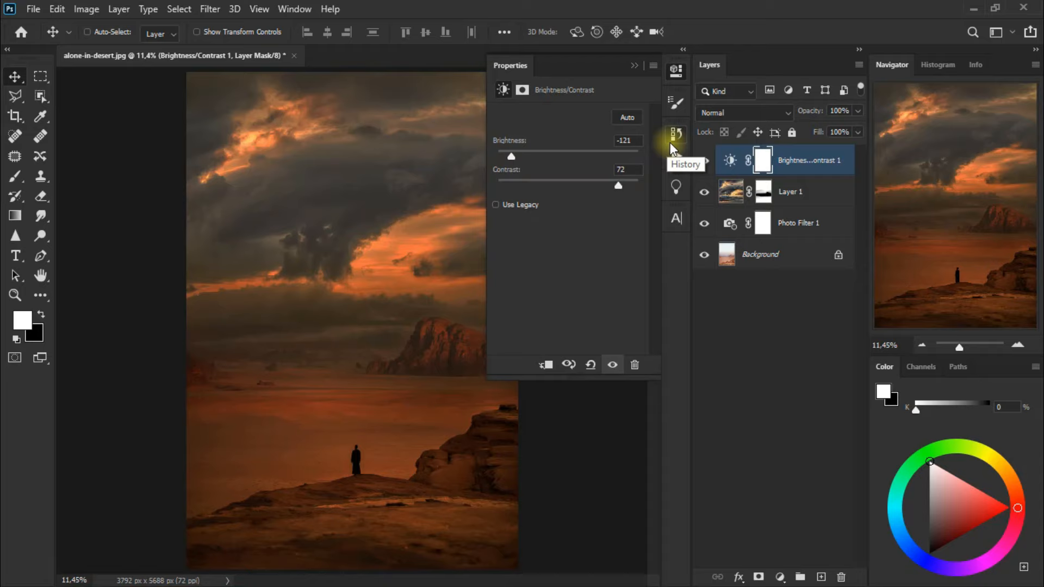
click(636, 68)
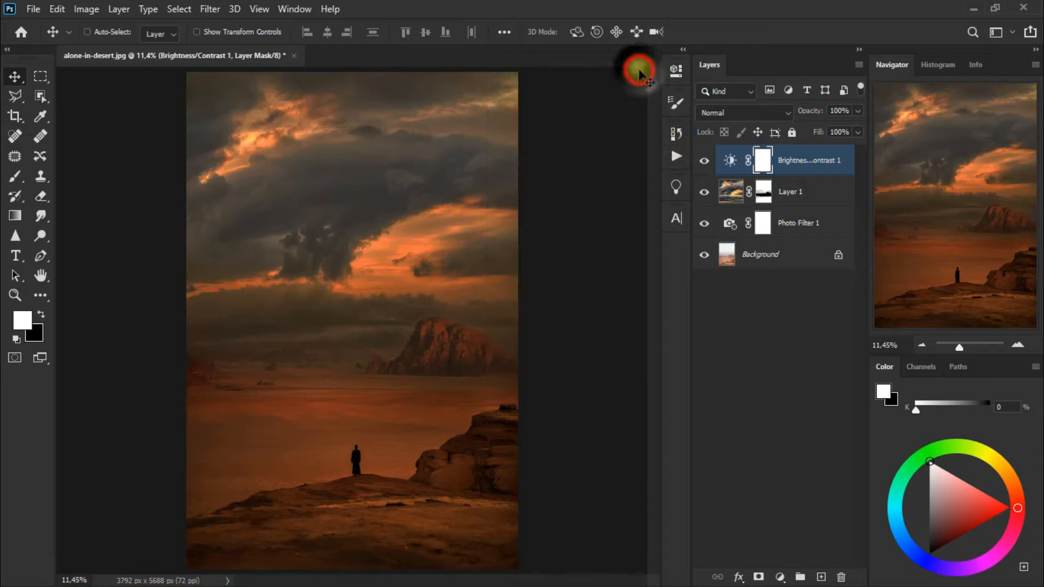
click(704, 162)
click(703, 162)
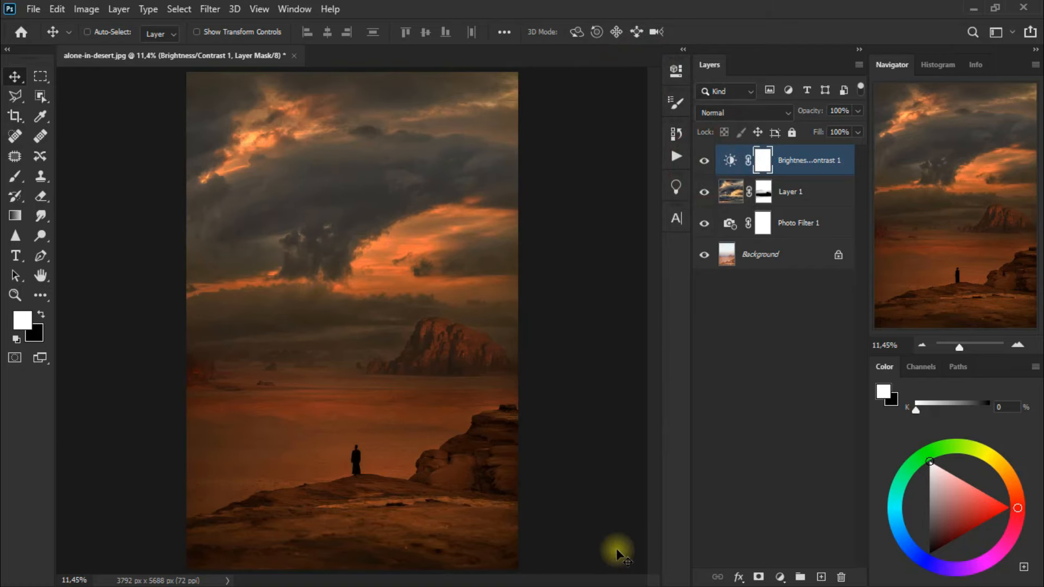
Add a Color Lookup adjustment layer using the HorrorBlue.3DL 3DLUT file
click(780, 577)
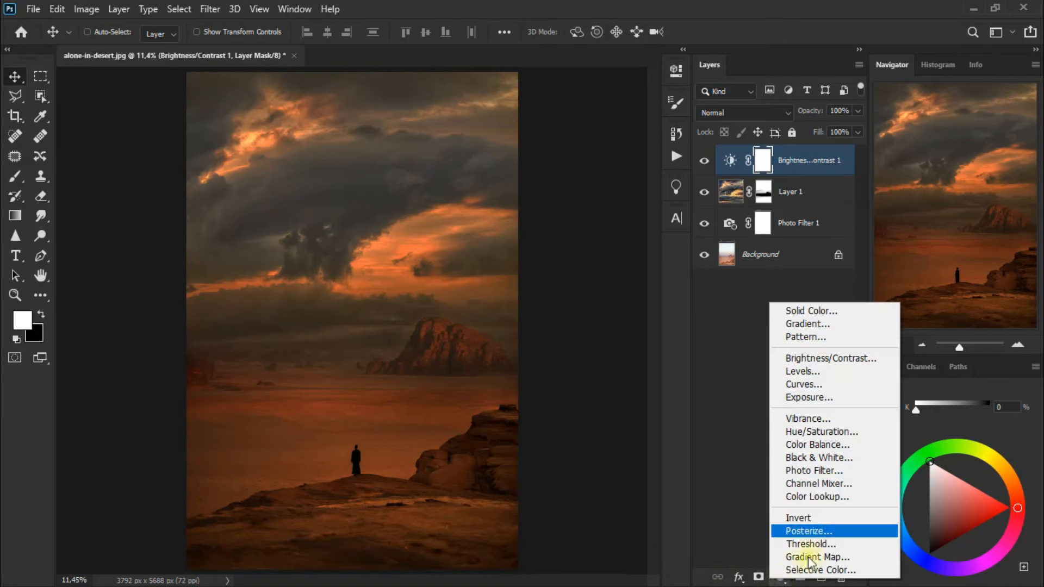
click(868, 493)
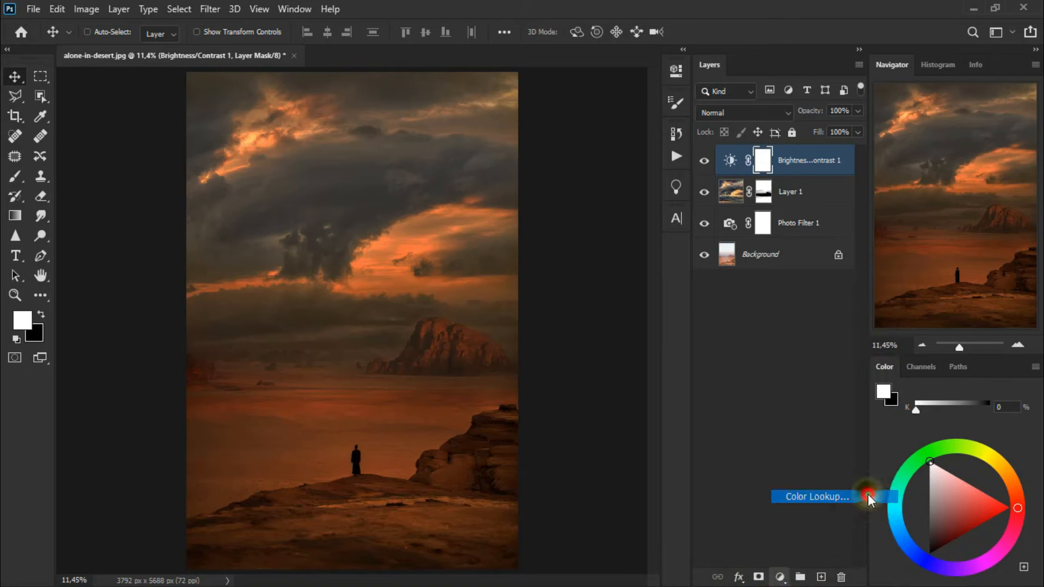
click(623, 119)
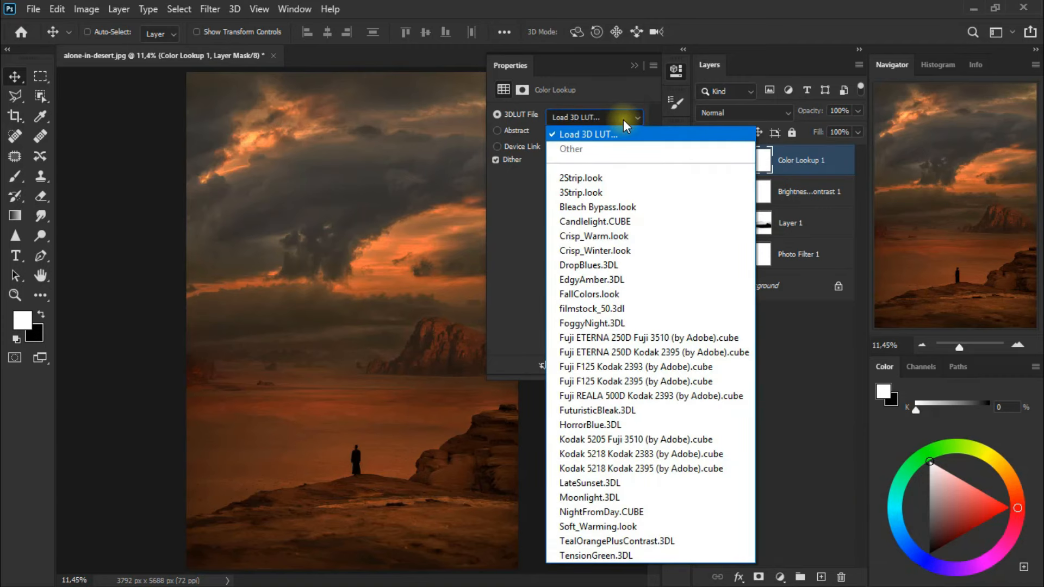
click(651, 426)
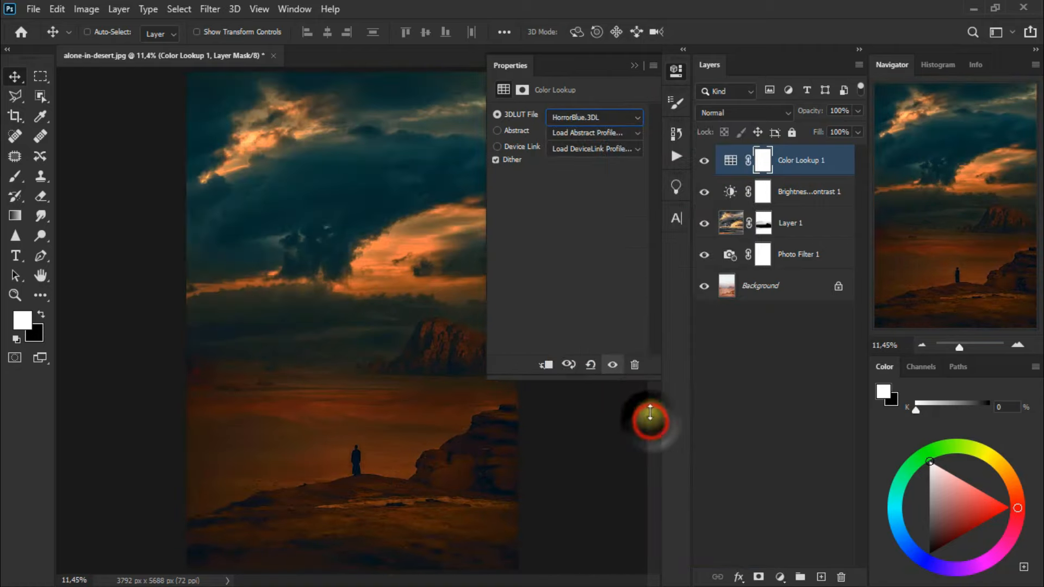
click(632, 68)
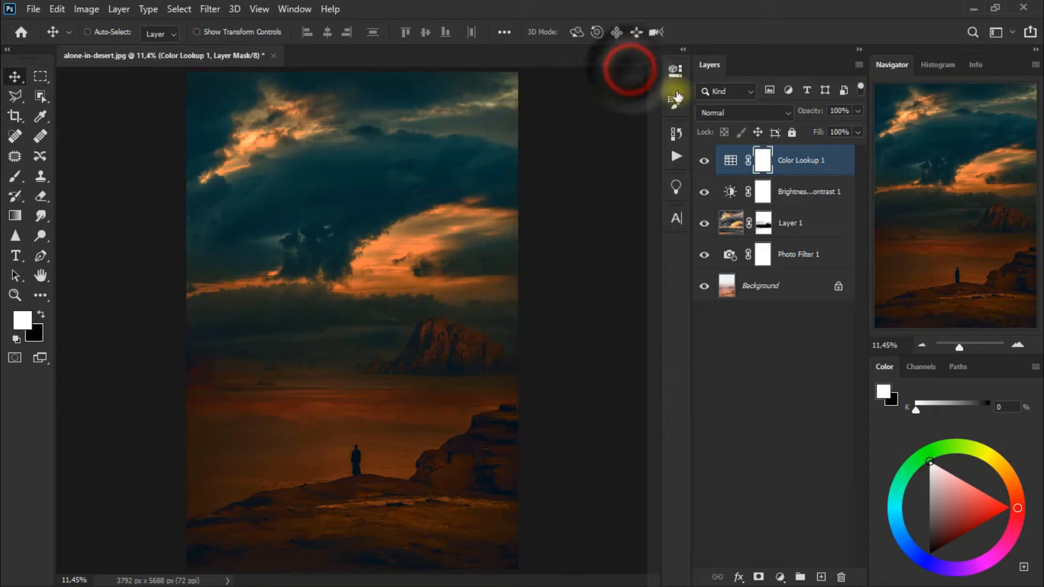
Set the Color Lookup layer's blend mode to Color, and compare the image with and without it
click(732, 114)
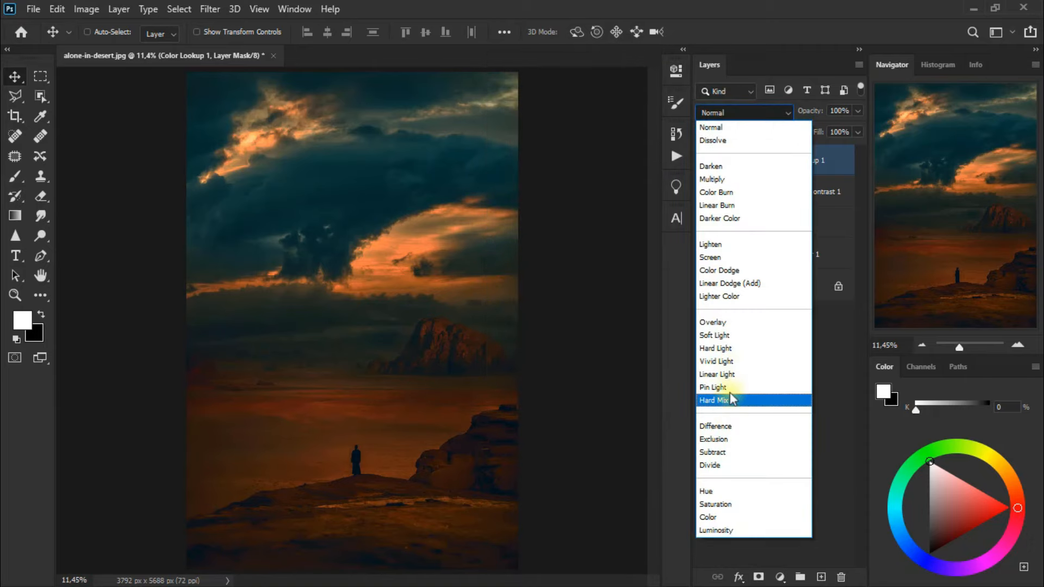
click(728, 519)
click(706, 165)
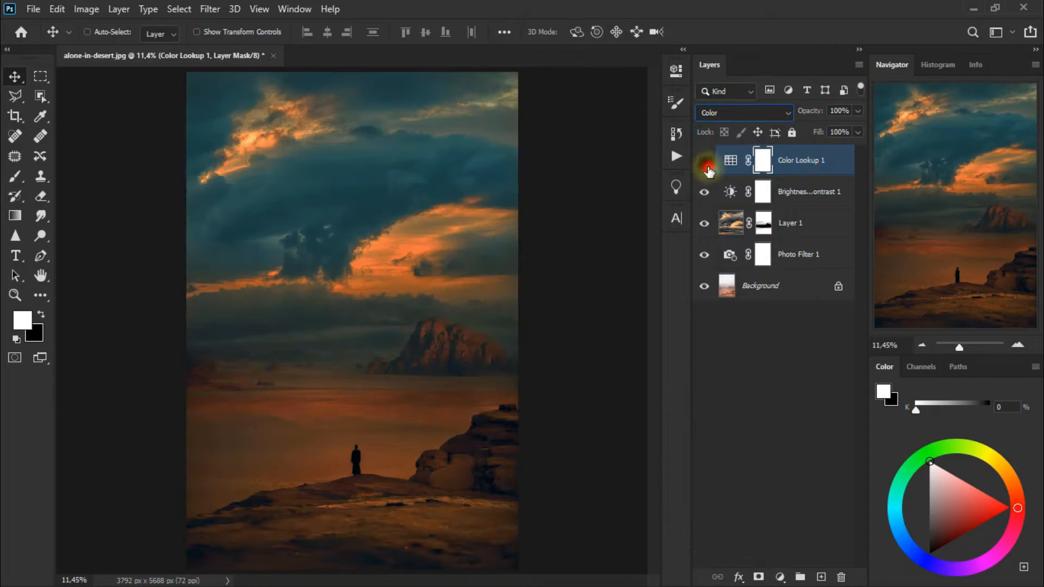
click(707, 166)
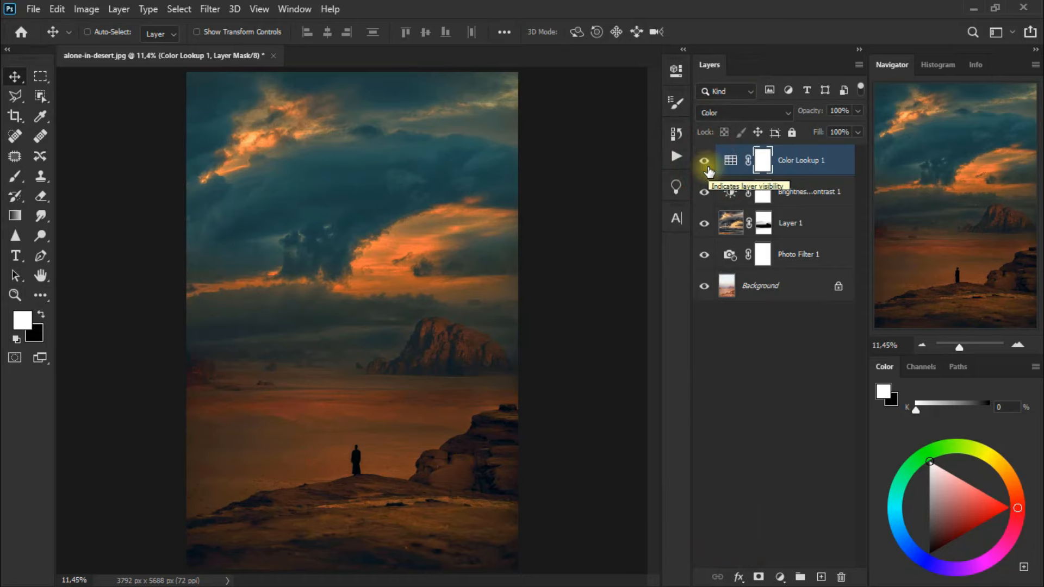
Group all layers above the background, name the group dramatic scene, and compare the image with and without it
shift+click(827, 261)
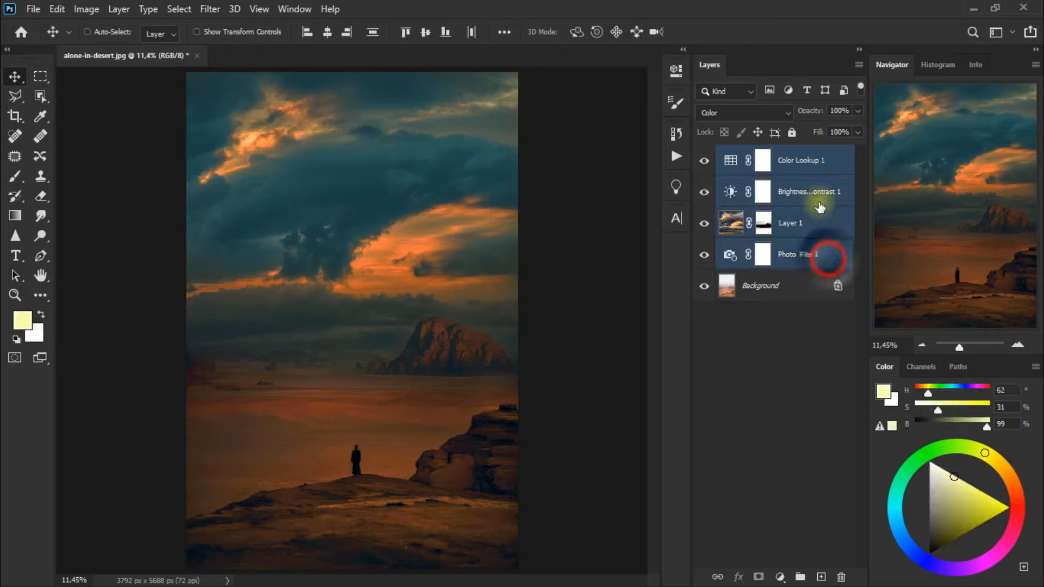
key(ctrl+g)
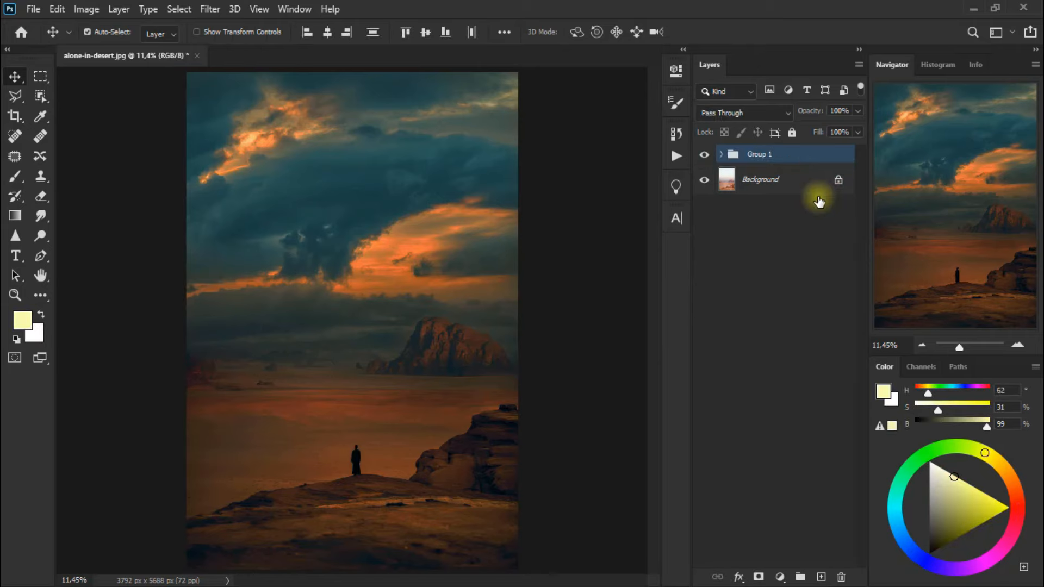
double_click(761, 156)
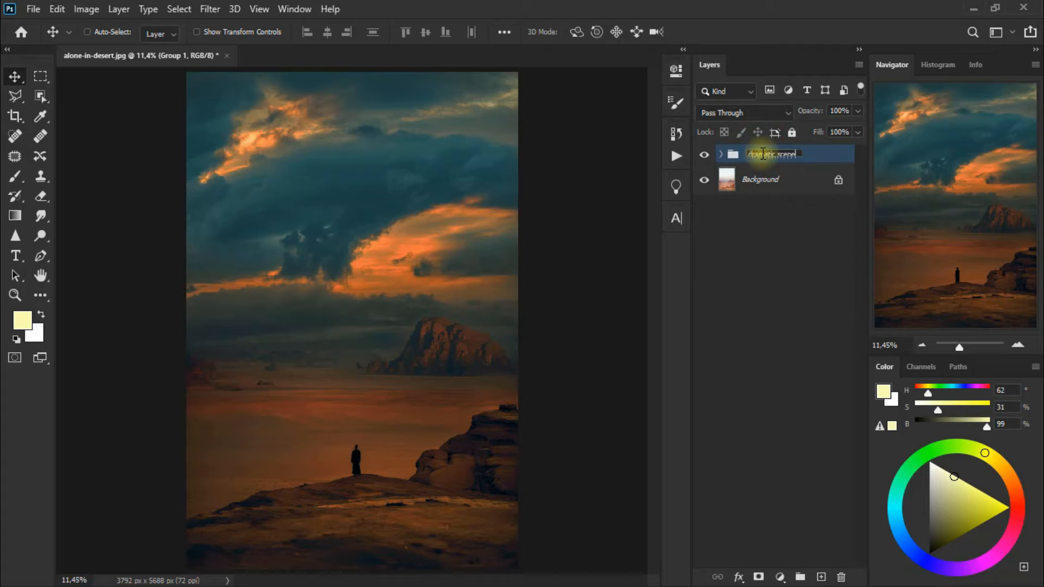
click(832, 152)
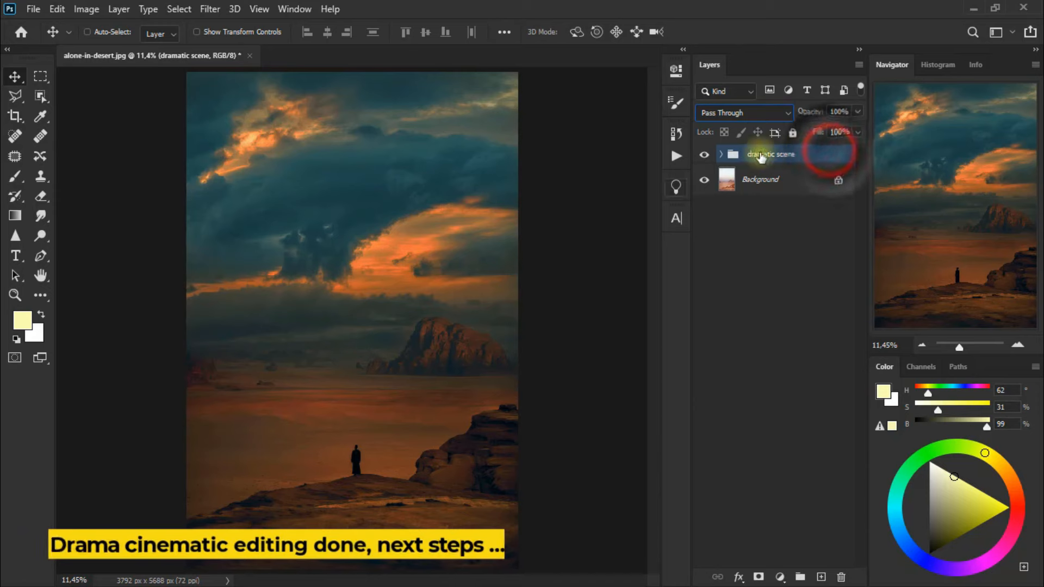
click(703, 156)
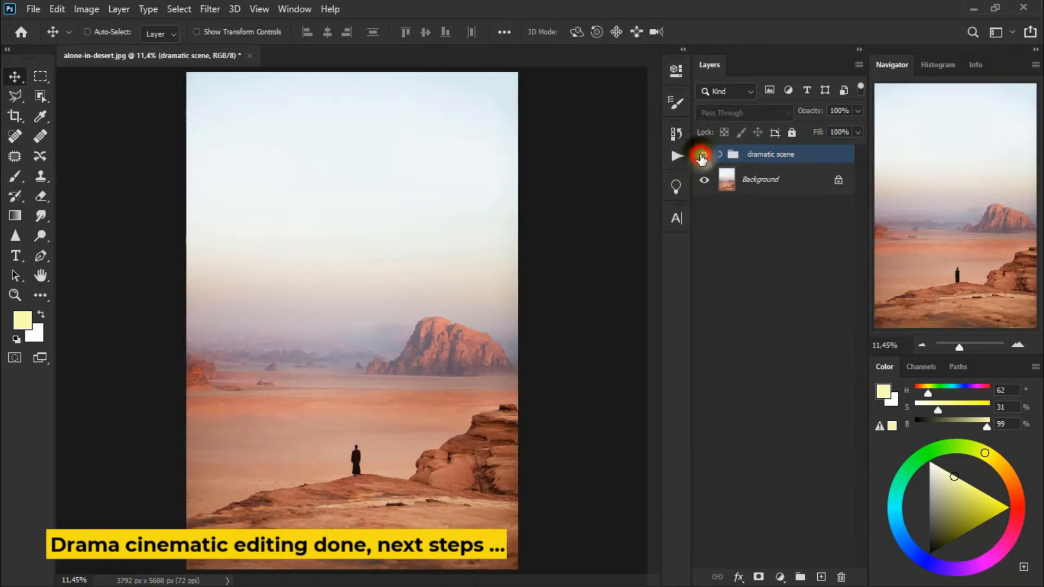
click(703, 155)
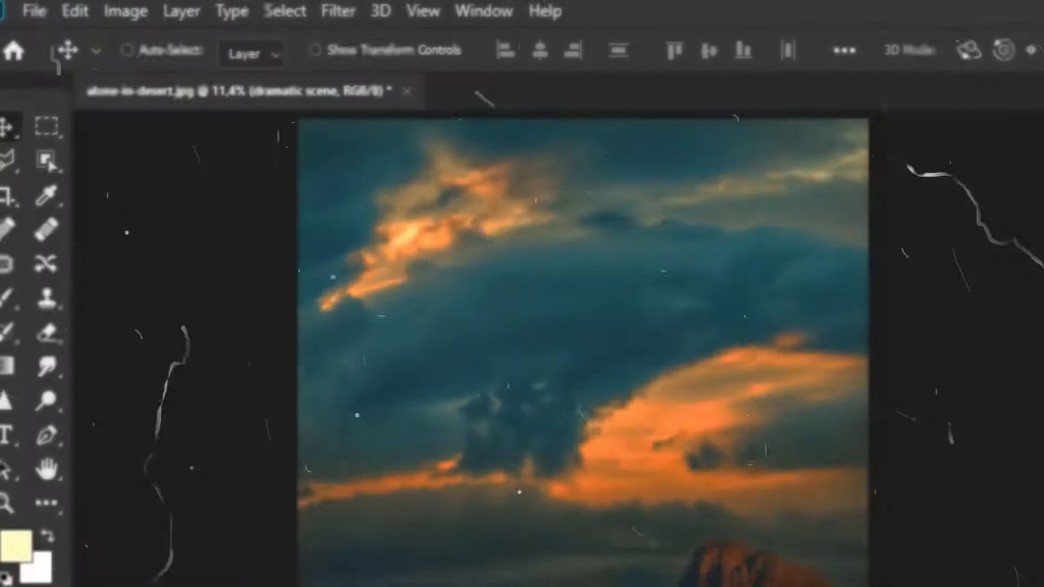
Save the document as the Photoshop file dreamer-Ps.psd with Maximize Compatibility enabled
click(37, 10)
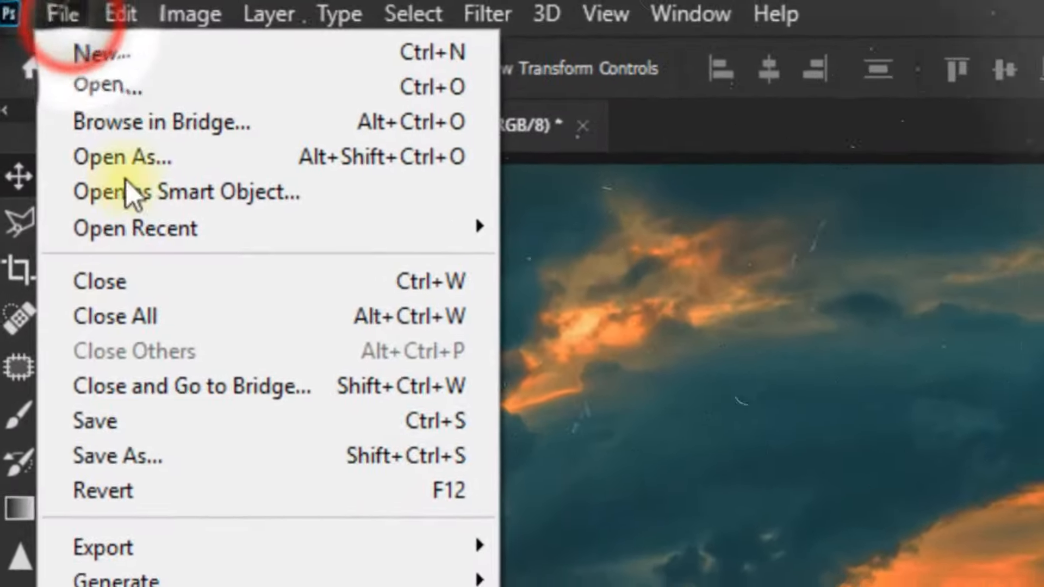
click(164, 418)
click(679, 487)
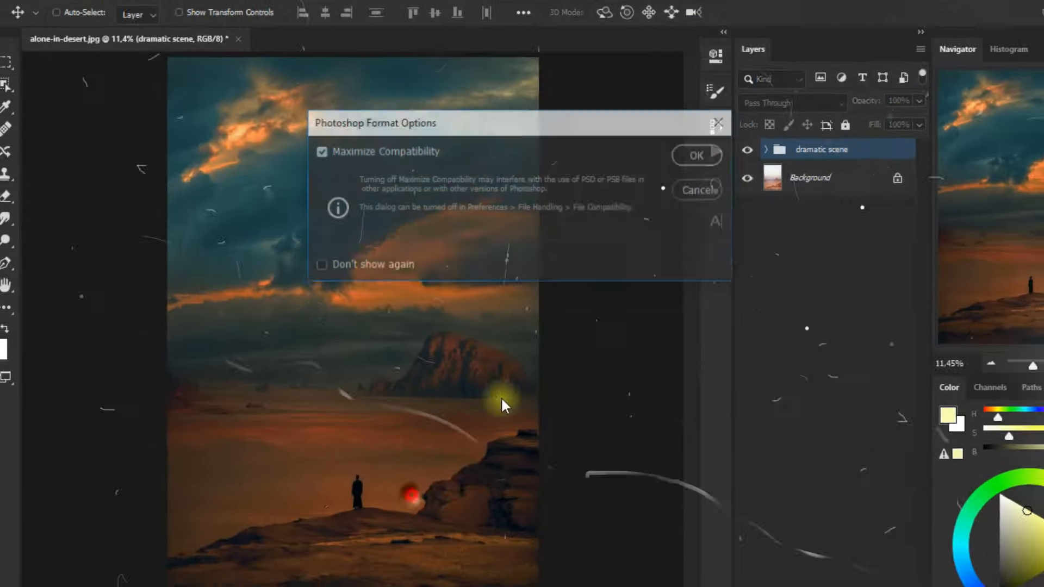
click(664, 159)
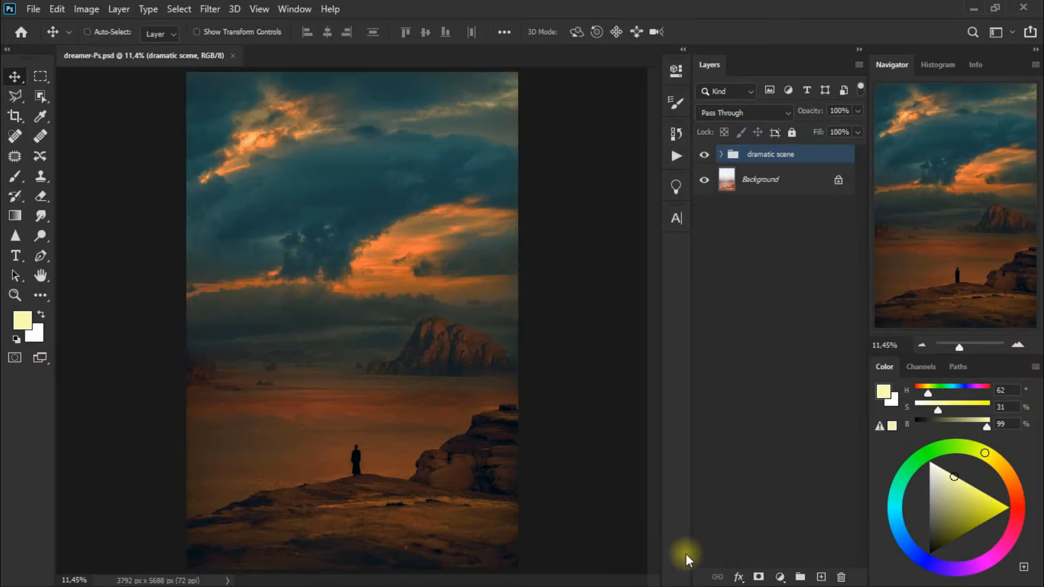
Add an empty layer above the group, set the foreground colour to #fafdae, and return to the Move tool
click(822, 577)
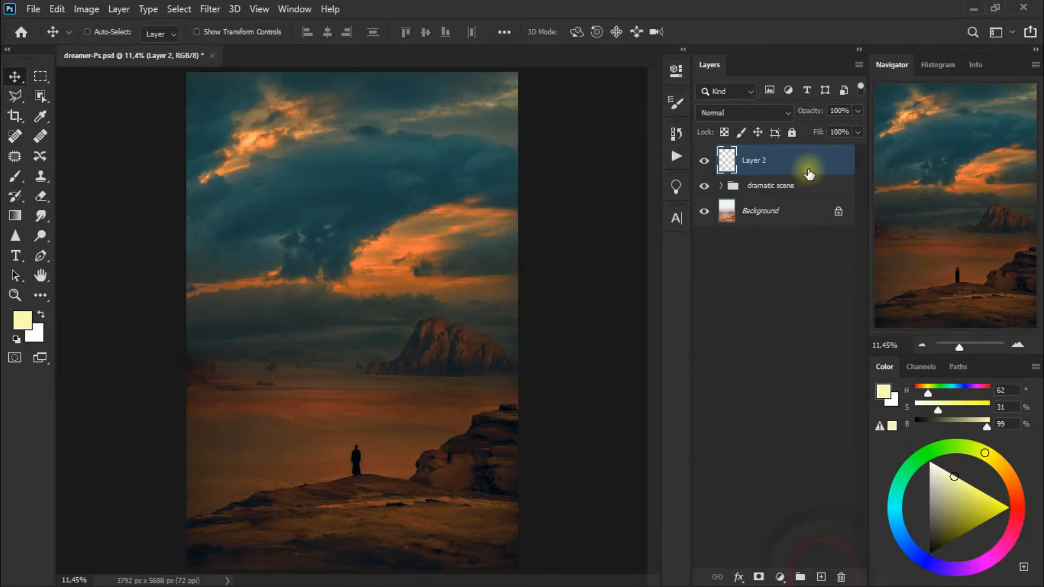
click(29, 323)
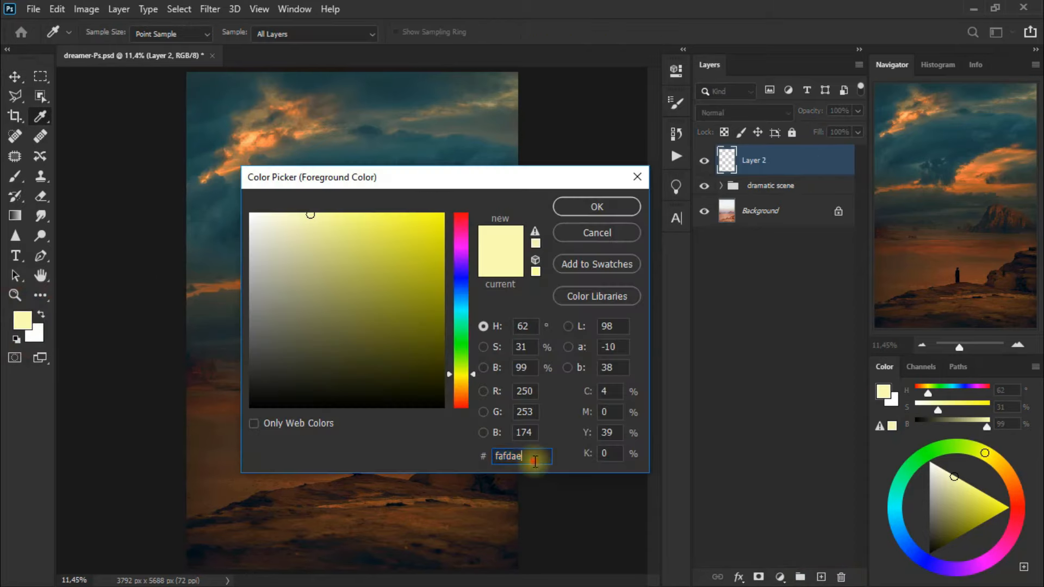
click(631, 208)
key(v)
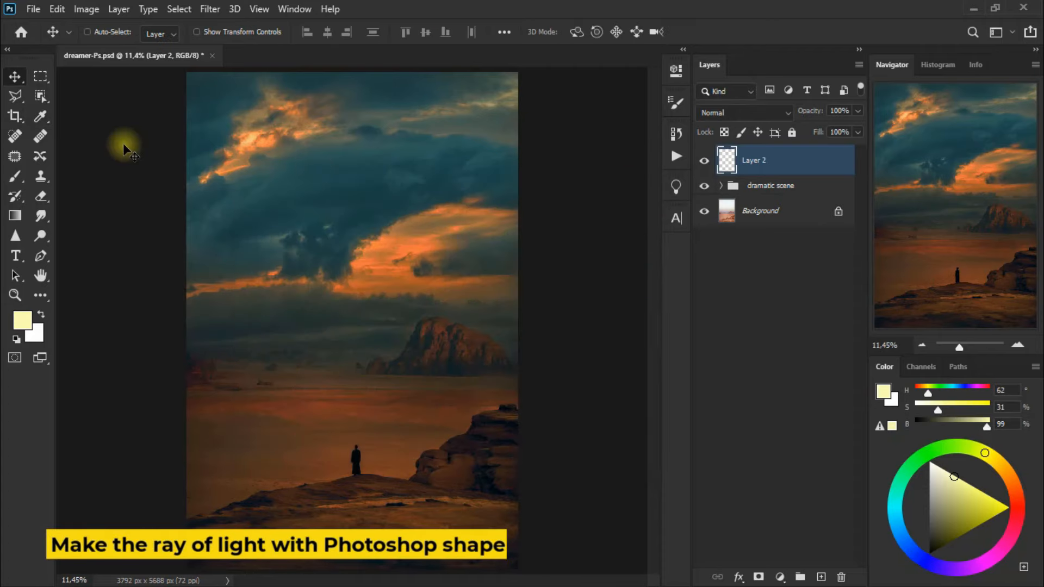
Draw a tall pale yellow rectangle about 779 by 2806 px over the desert, and move it left of the standing figure
click(46, 305)
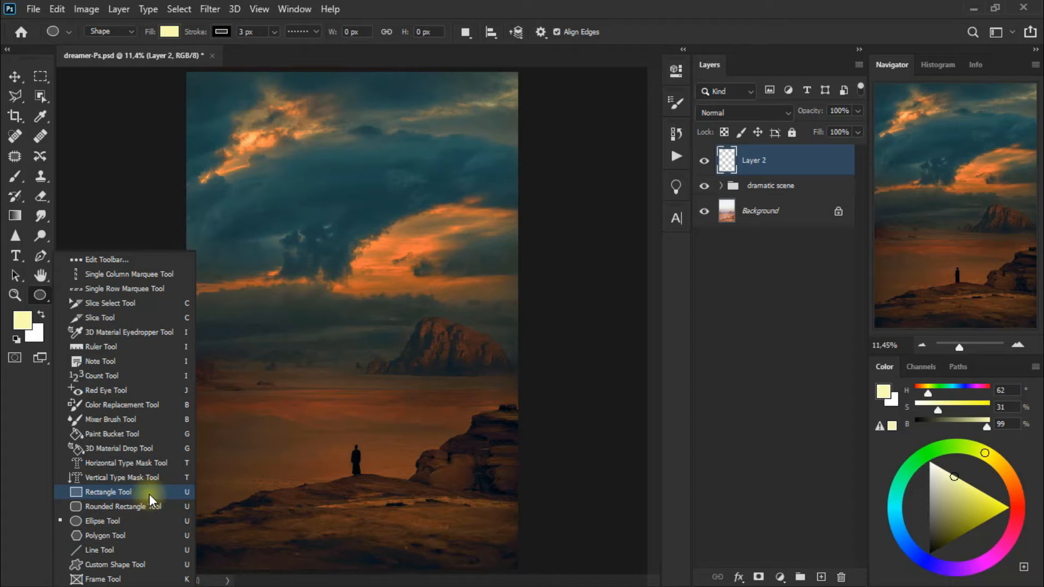
click(149, 493)
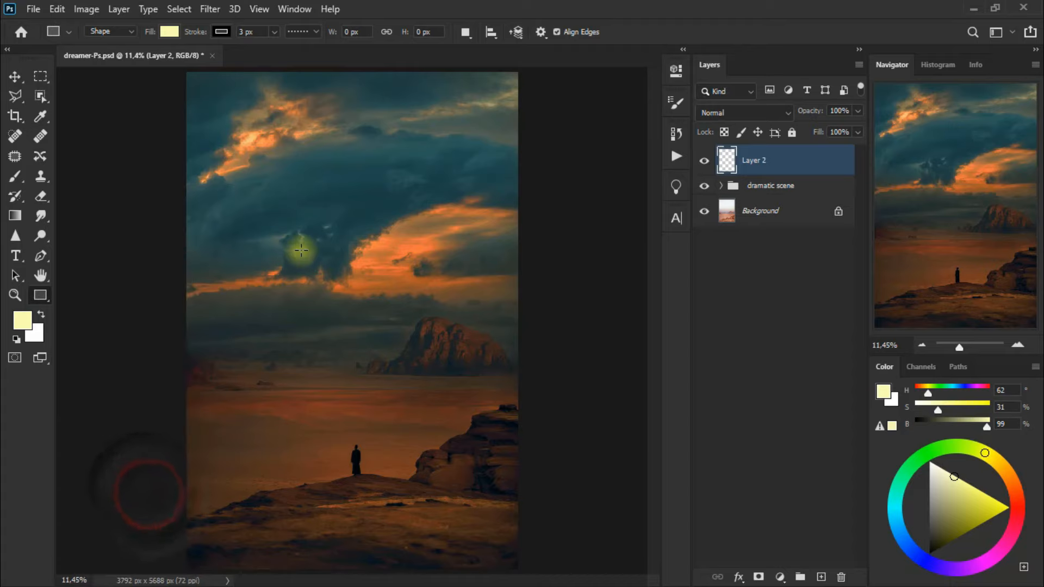
drag(300, 250, 369, 494)
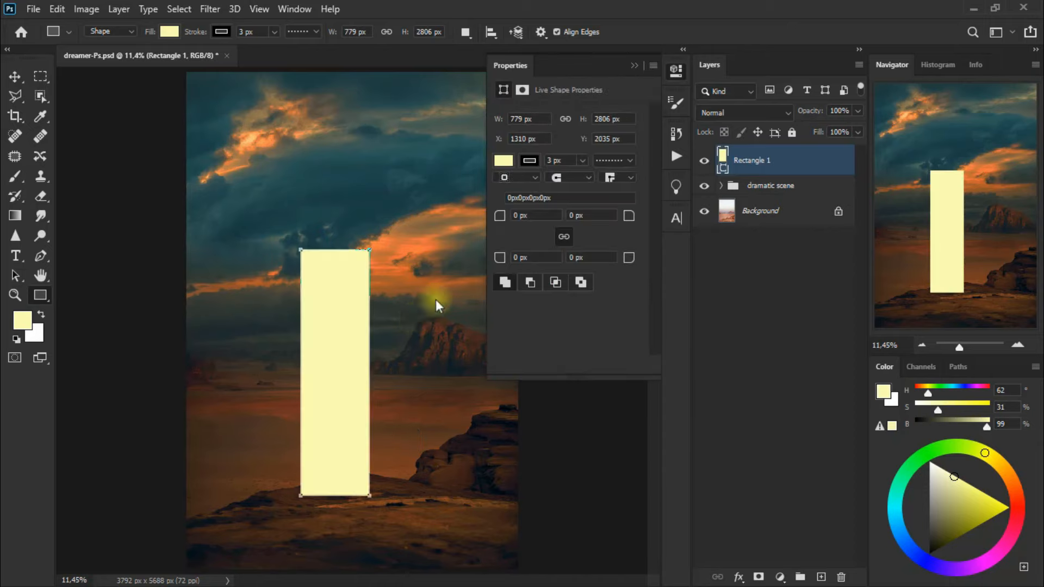
click(676, 72)
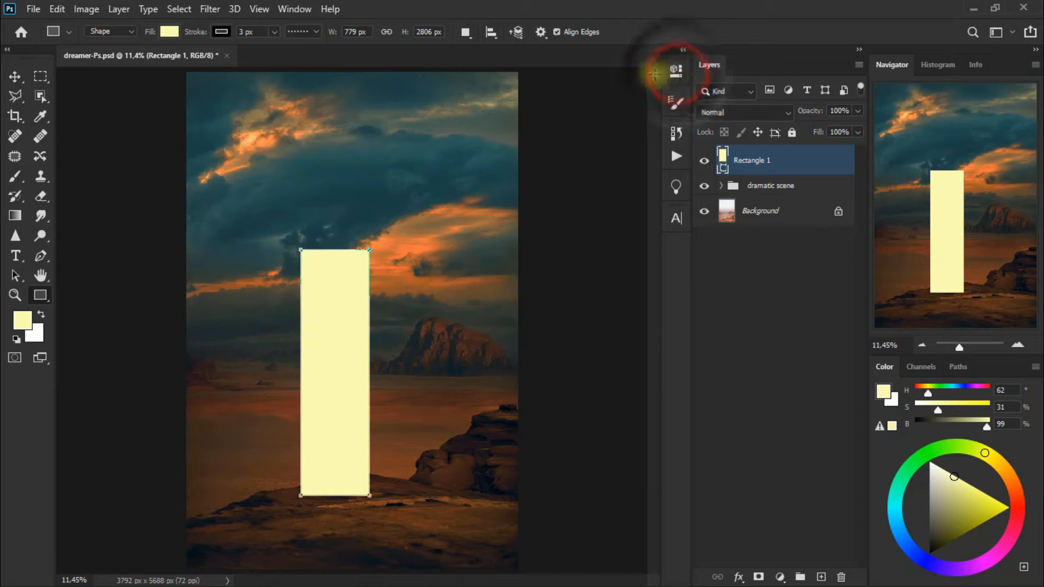
click(23, 81)
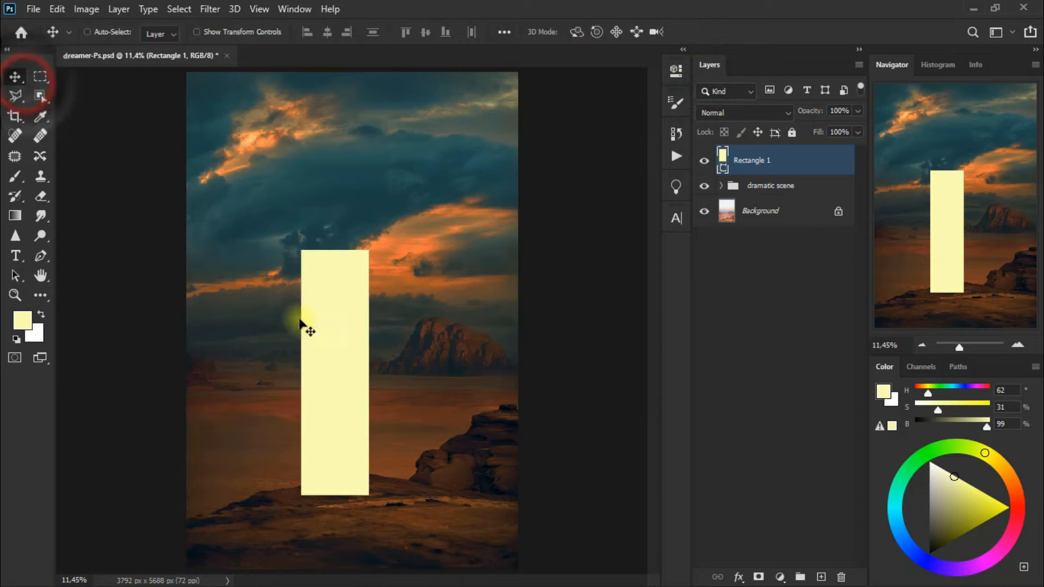
drag(316, 342, 295, 334)
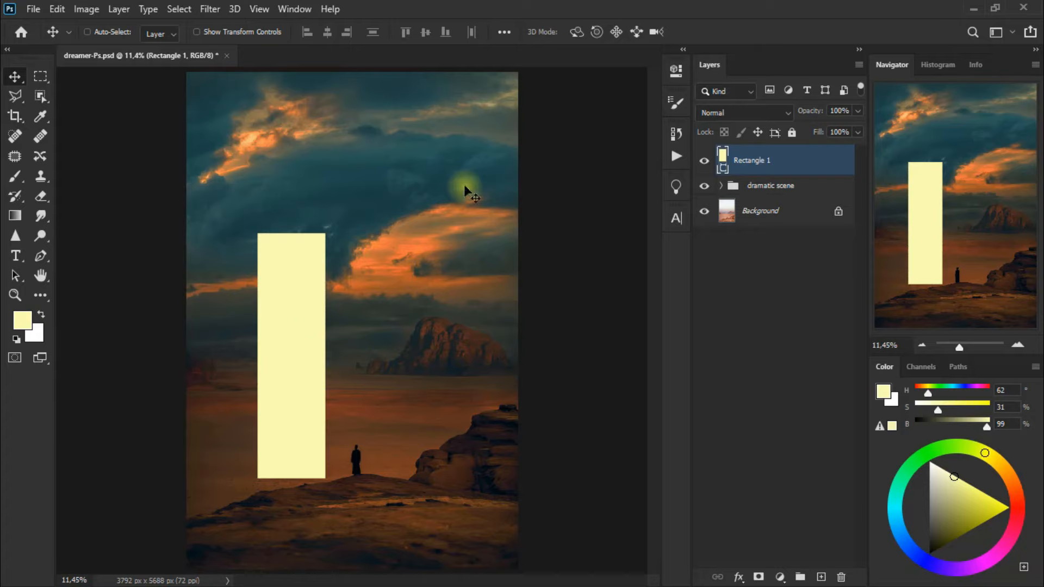
Reshape the rectangle with a Perspective transform into a light beam with a narrow top and wide base
key(ctrl+t)
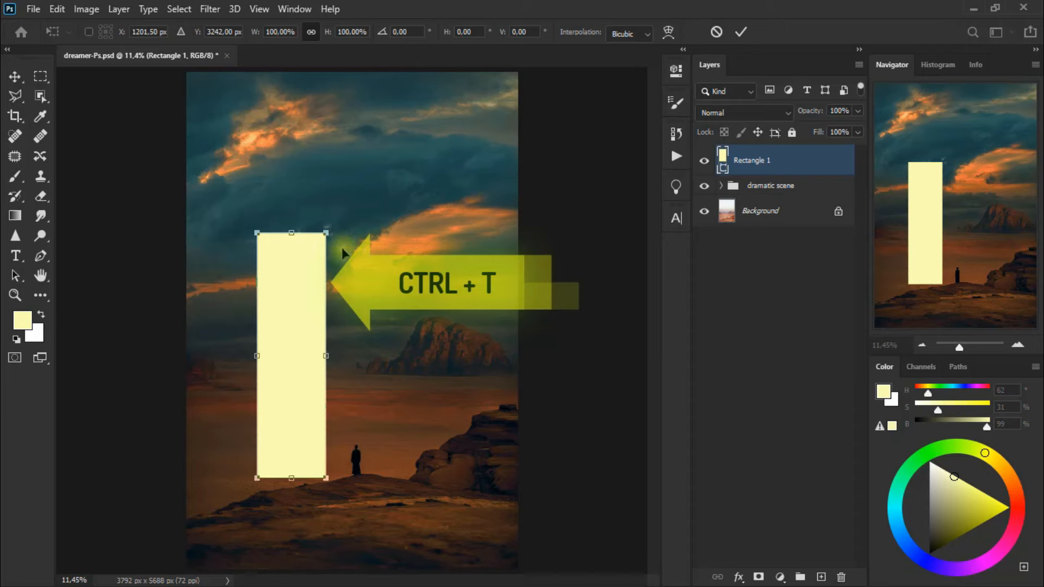
right_click(303, 267)
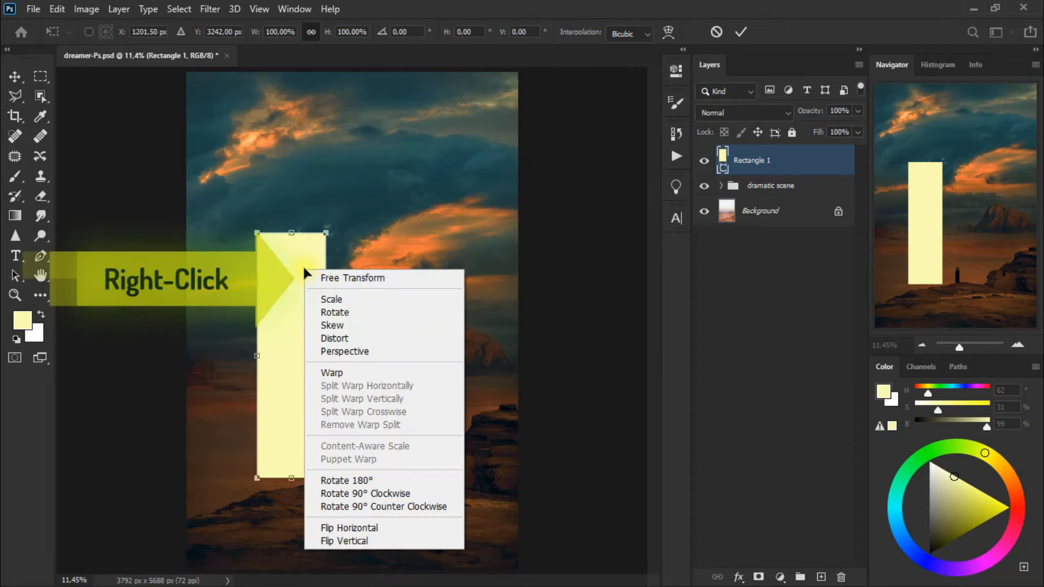
click(363, 351)
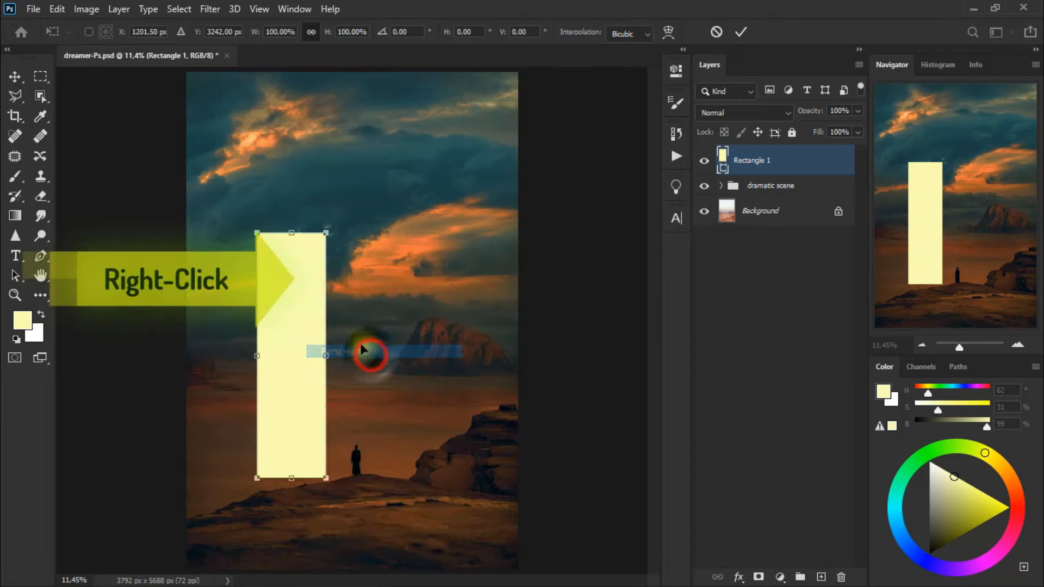
drag(256, 233, 281, 247)
drag(326, 479, 364, 481)
drag(319, 446, 324, 455)
Rotate, reposition and enlarge the light beam with Free Transform, and undo the last transform change
right_click(320, 448)
click(380, 175)
drag(279, 204, 226, 217)
drag(305, 354, 338, 348)
drag(411, 426, 434, 447)
click(62, 11)
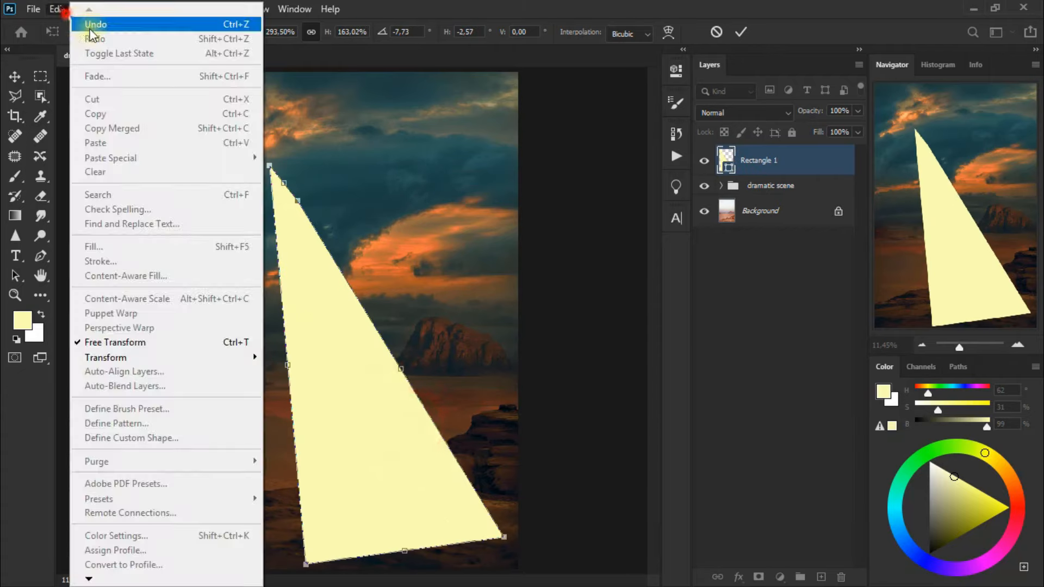
click(91, 28)
Unlink the beam's proportions, fit it between the dark cloud and the foreground rock at about 162% width and 104% height, and apply the transform
click(311, 31)
drag(362, 346, 330, 373)
drag(275, 466, 288, 466)
drag(350, 449, 352, 489)
drag(419, 512, 411, 517)
drag(352, 446, 341, 444)
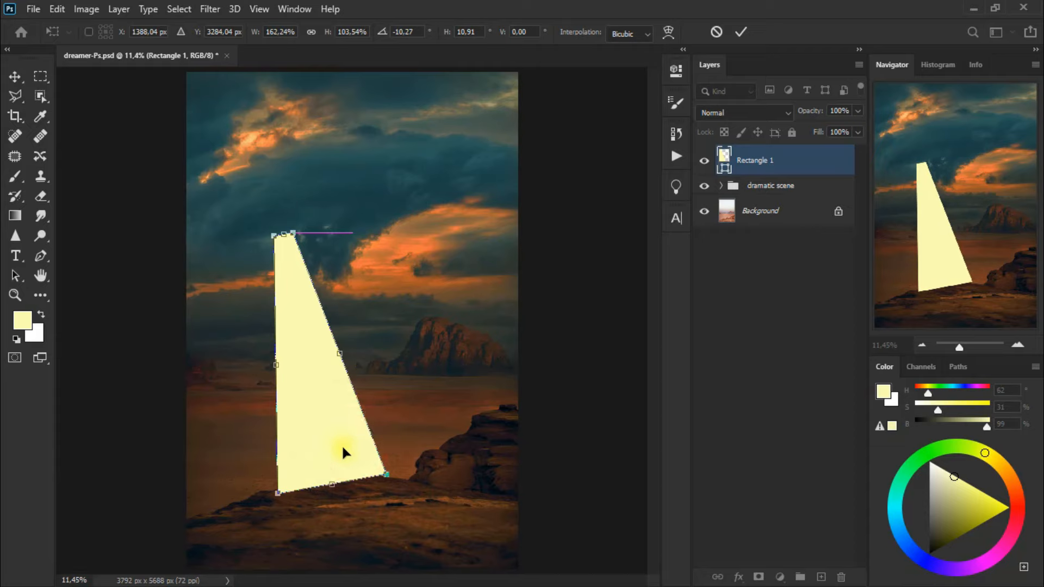
click(15, 81)
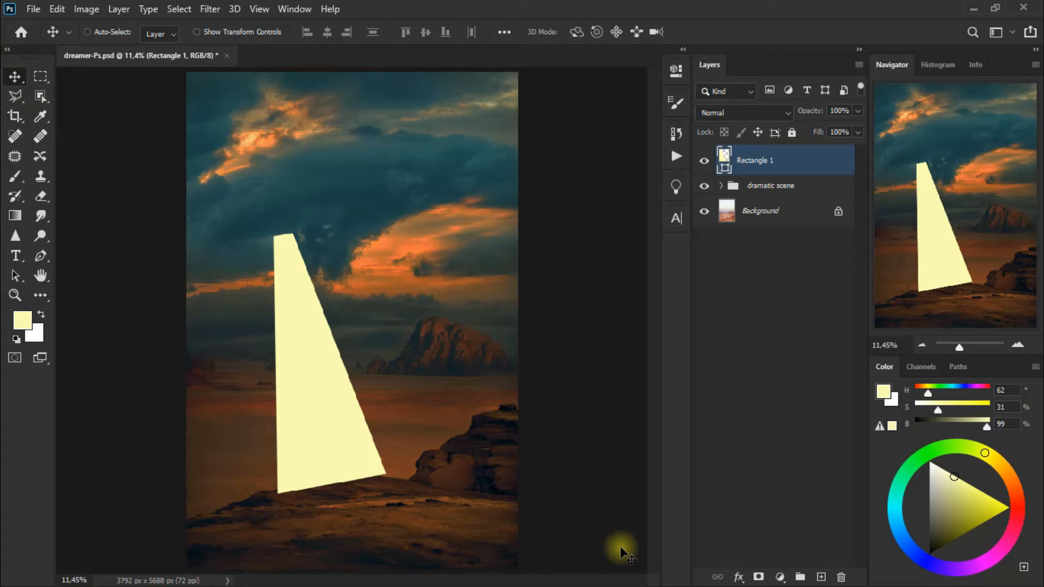
Convert the beam layer to a smart object and apply a Motion Blur with angle -90° and distance 208 pixels
click(210, 10)
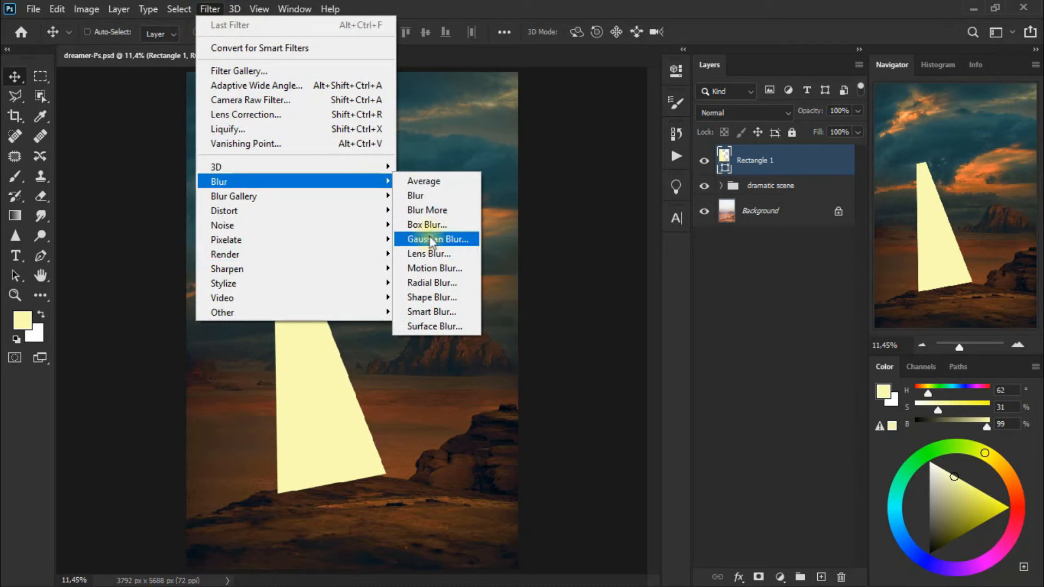
click(455, 268)
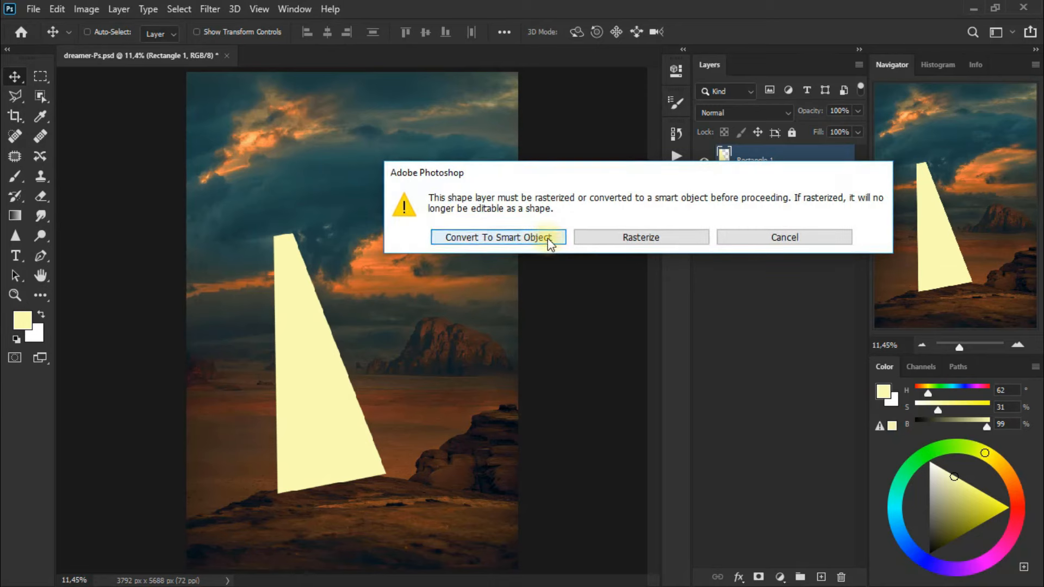
click(547, 239)
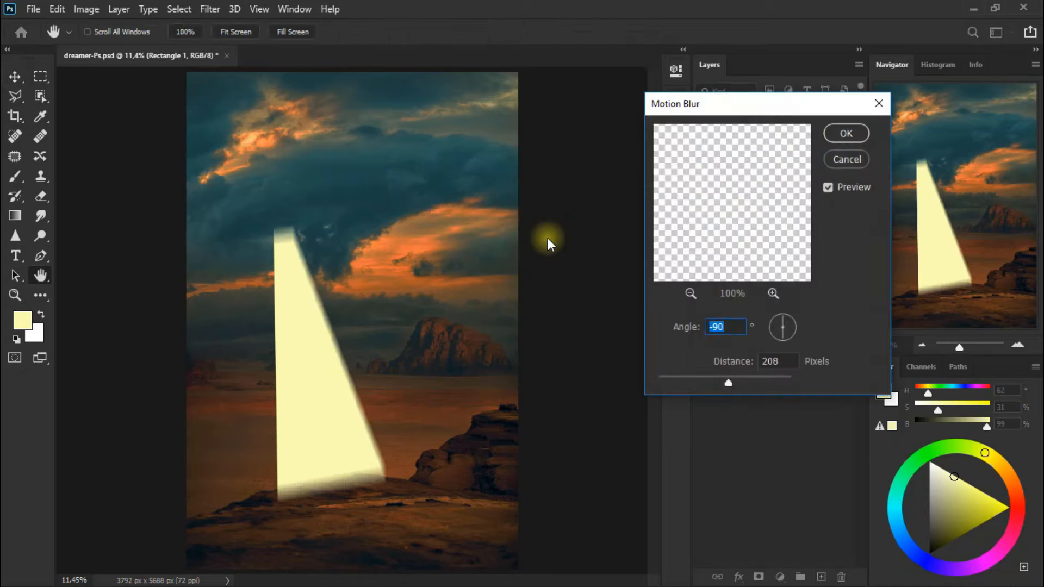
drag(771, 114, 529, 85)
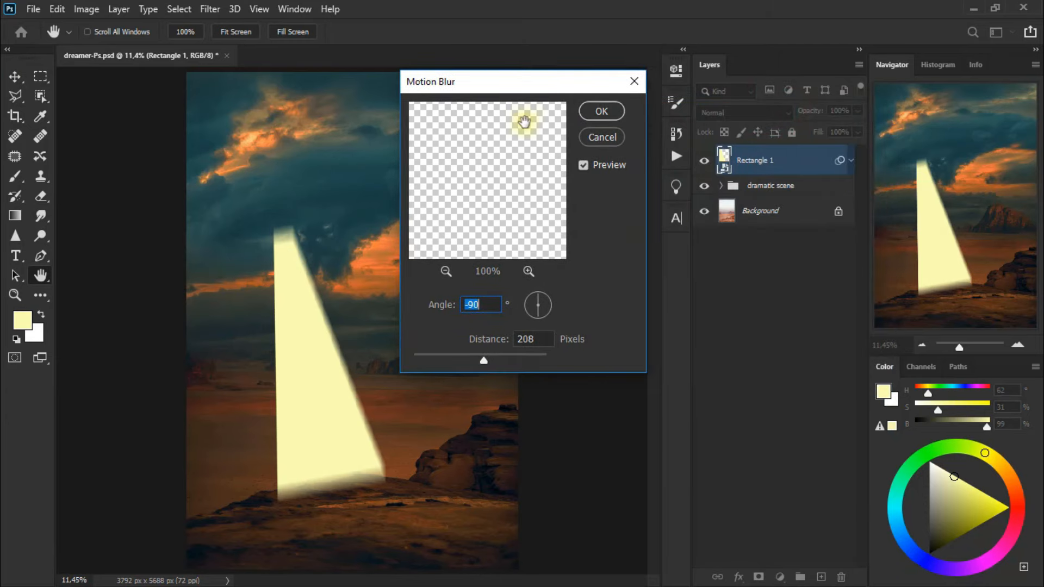
click(538, 339)
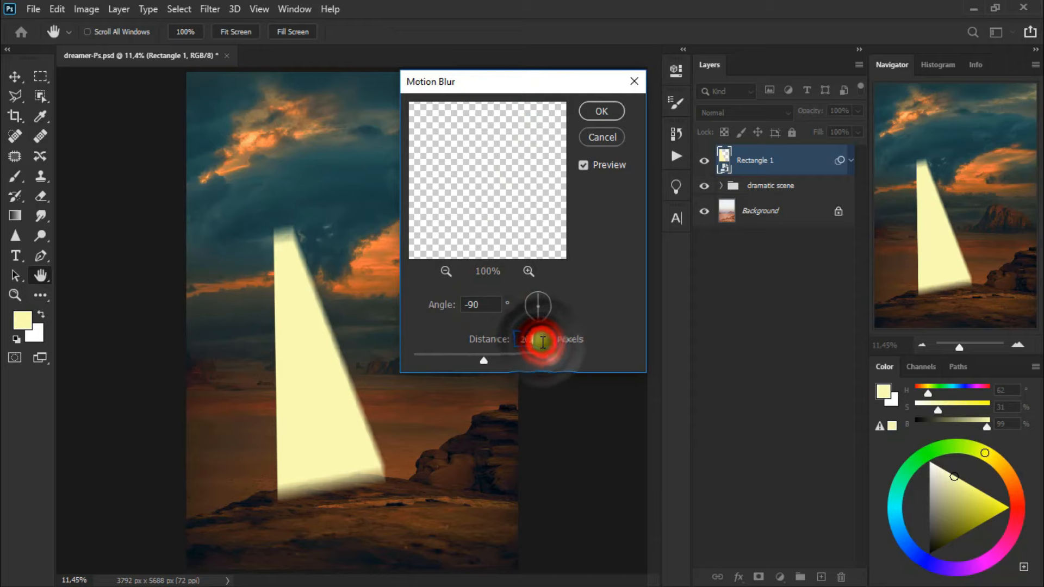
click(445, 271)
click(446, 272)
click(445, 271)
click(445, 272)
click(445, 271)
drag(452, 232, 502, 227)
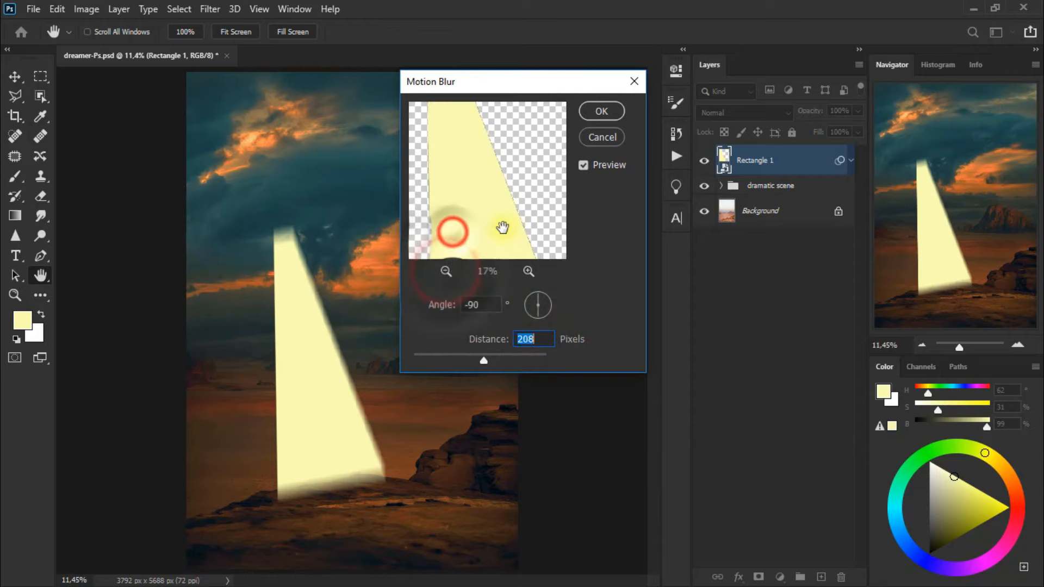
click(602, 116)
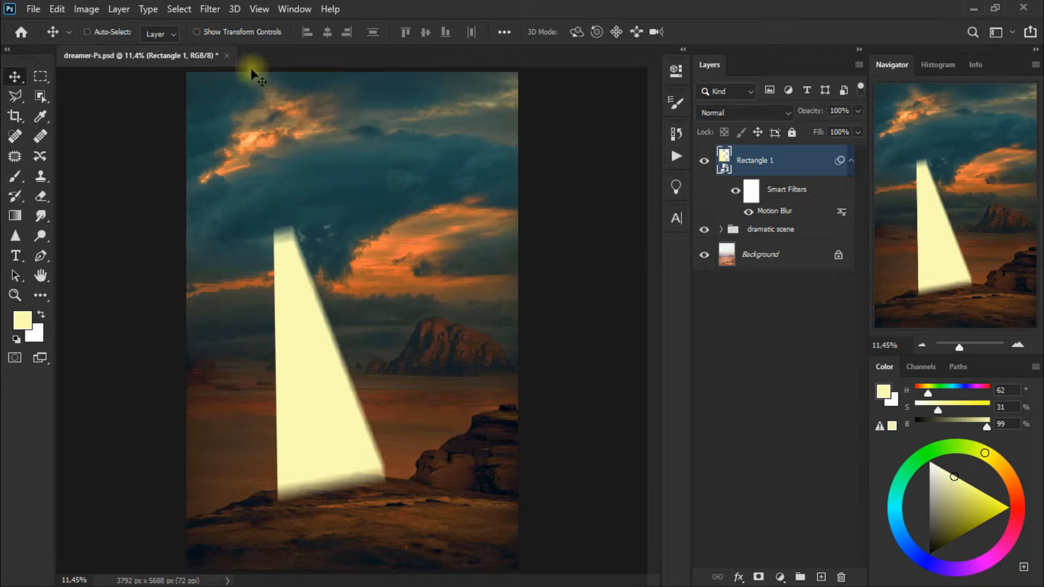
Apply a Gaussian Blur with a radius of 33.2 pixels to the light beam layer
click(209, 9)
mouse_move(273, 179)
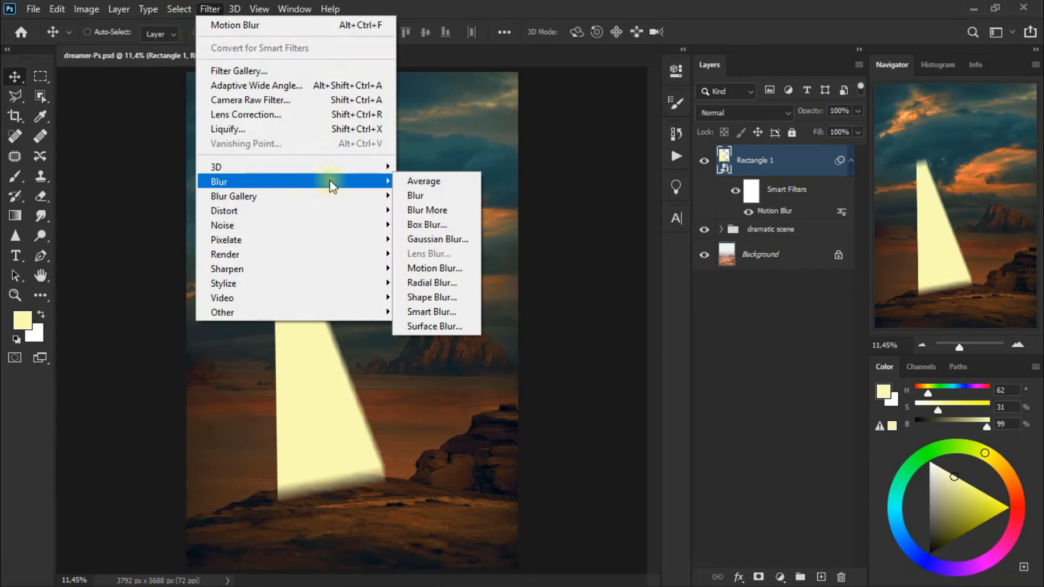
click(442, 237)
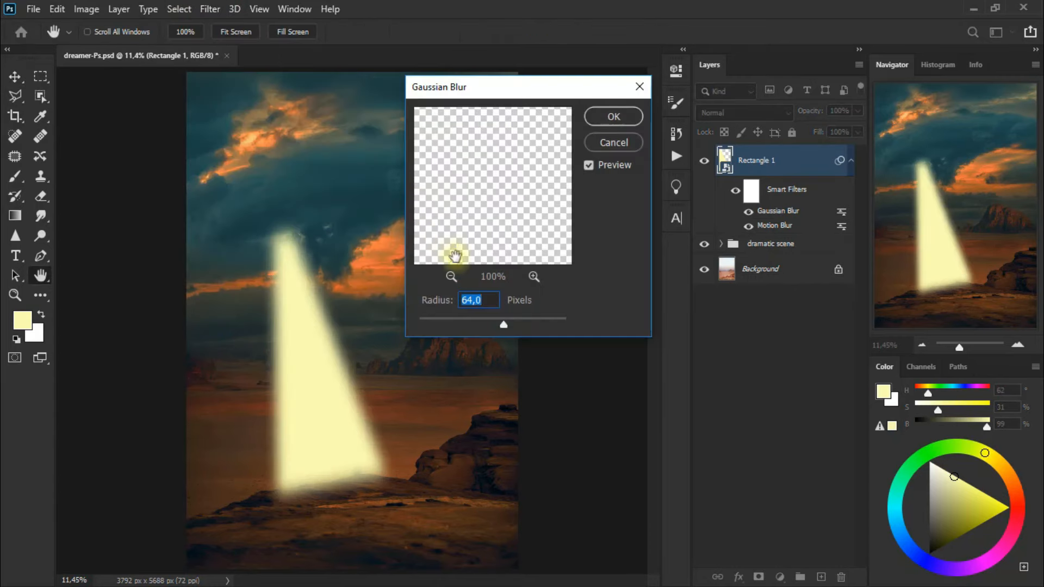
drag(480, 328, 480, 328)
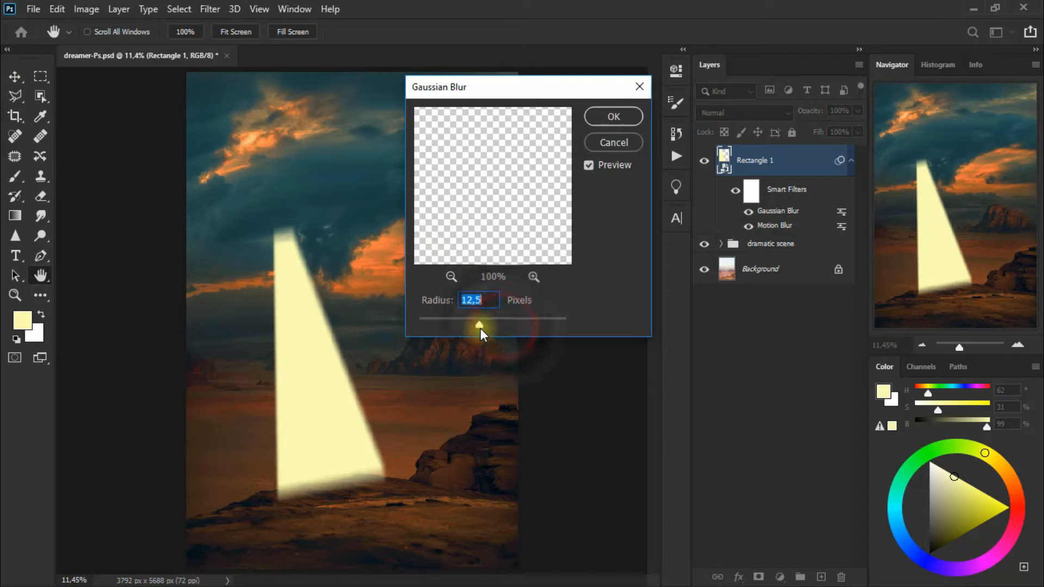
text(33,2)
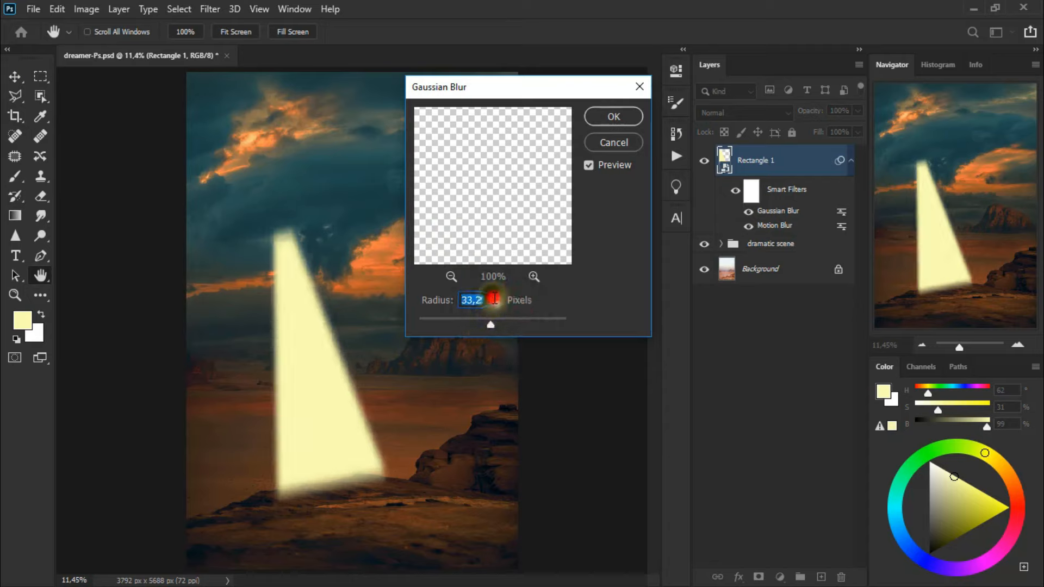
click(451, 277)
click(452, 277)
click(452, 278)
click(471, 238)
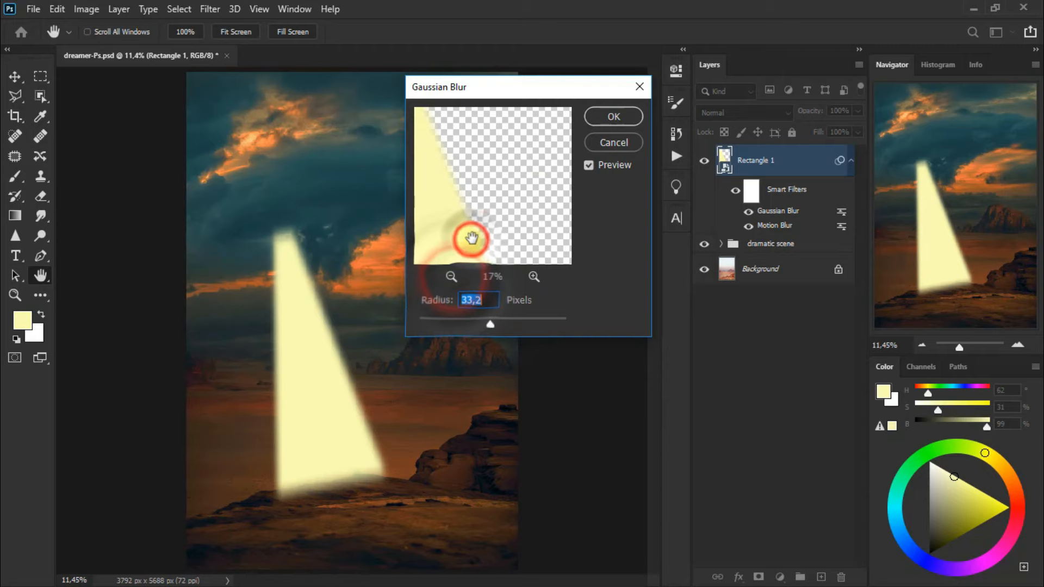
click(614, 116)
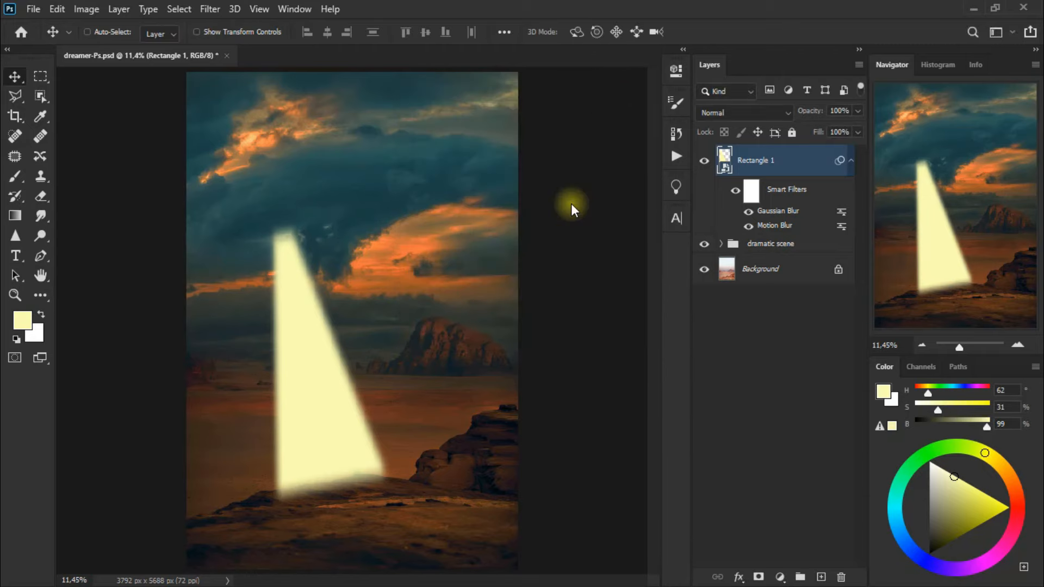
Lower the light beam layer's opacity to 5%, compare the image with and without it, and collapse its smart filters
click(857, 132)
drag(857, 129, 788, 129)
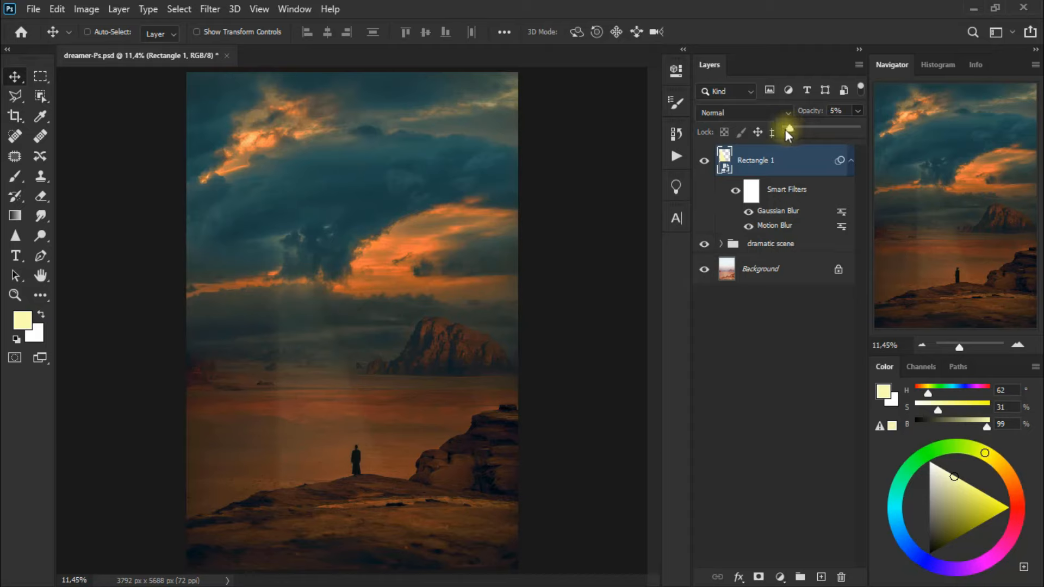
click(703, 162)
click(703, 162)
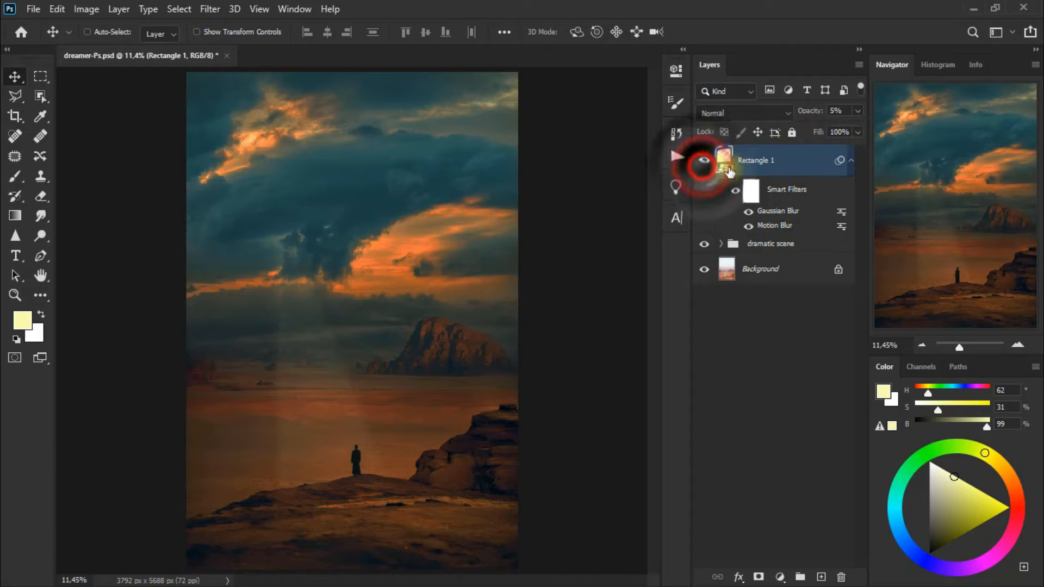
click(850, 161)
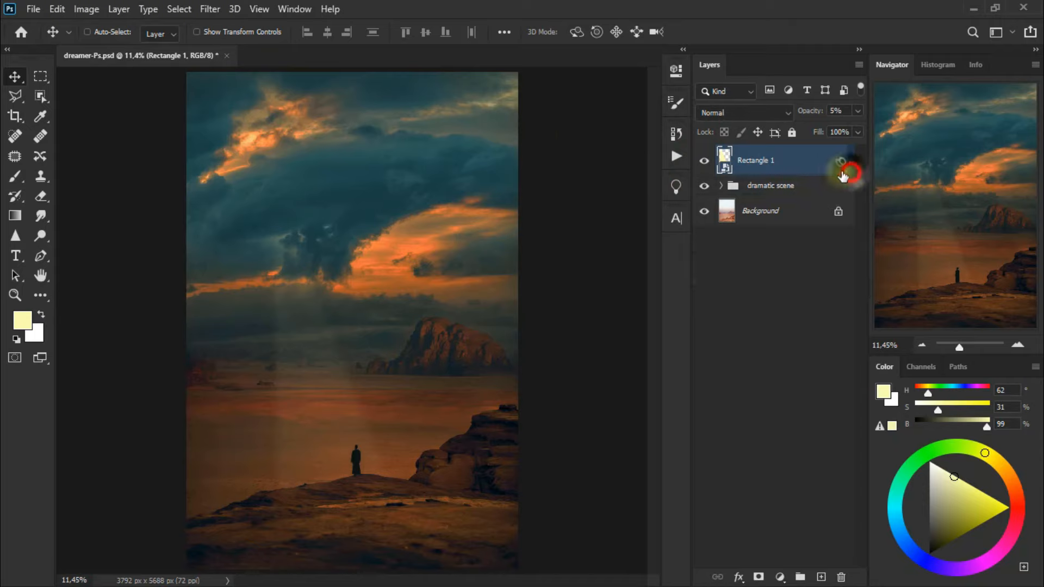
Adjust the light beam's lower corner slightly with a Perspective transform, shift the beam toward the standing figure, and apply
click(14, 77)
drag(326, 419, 328, 424)
key(ctrl+t)
click(555, 243)
right_click(335, 401)
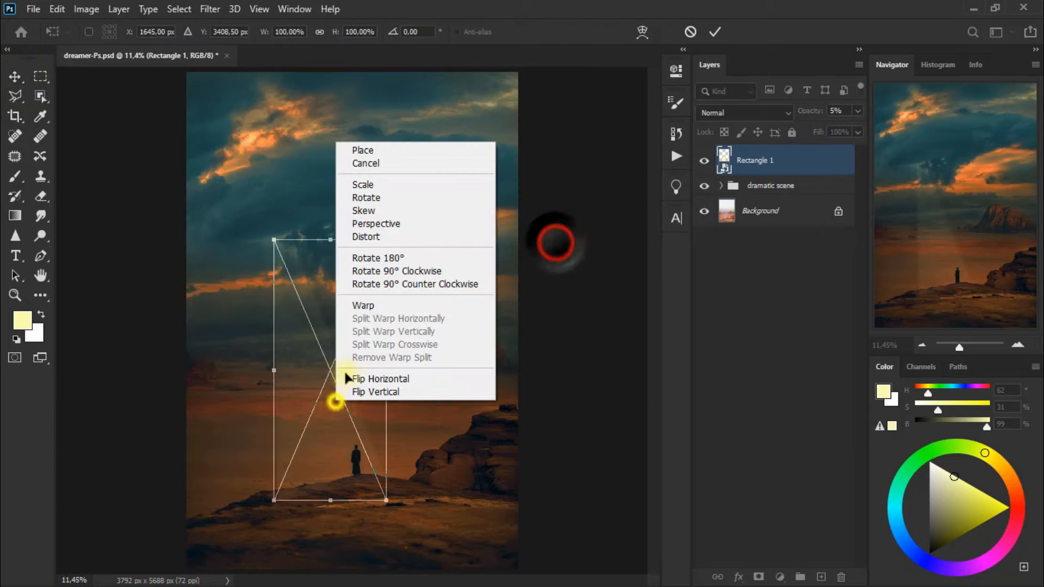
click(400, 222)
mouse_move(387, 501)
mouse_down()
mouse_move(399, 500)
mouse_move(386, 501)
mouse_up()
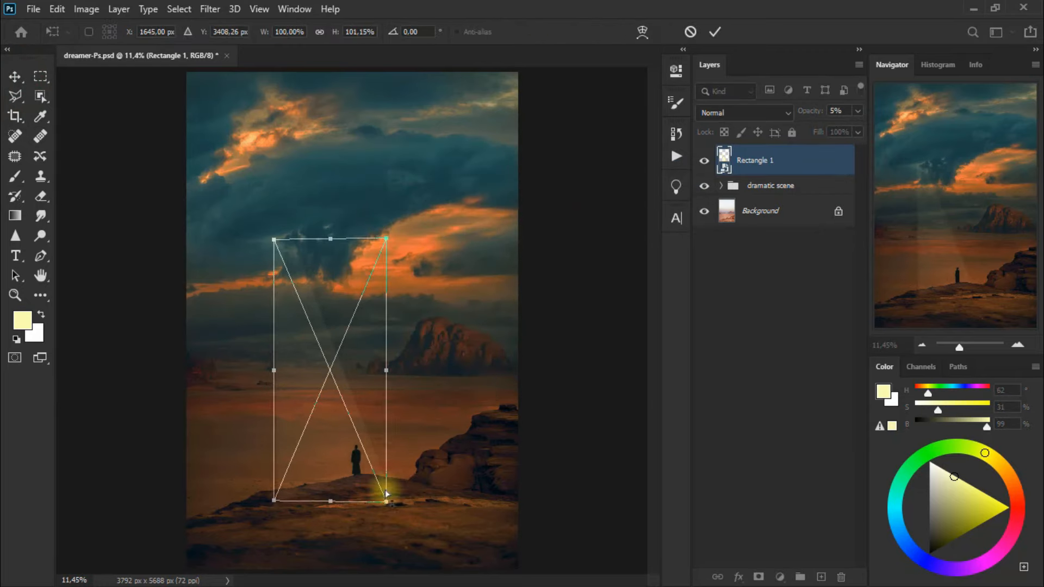
right_click(372, 337)
click(498, 10)
drag(371, 427, 393, 423)
key(Return)
Free-transform the light beam, rotating it about -6° and scaling it to about 96% width and 101% height over the figure
key(ctrl+t)
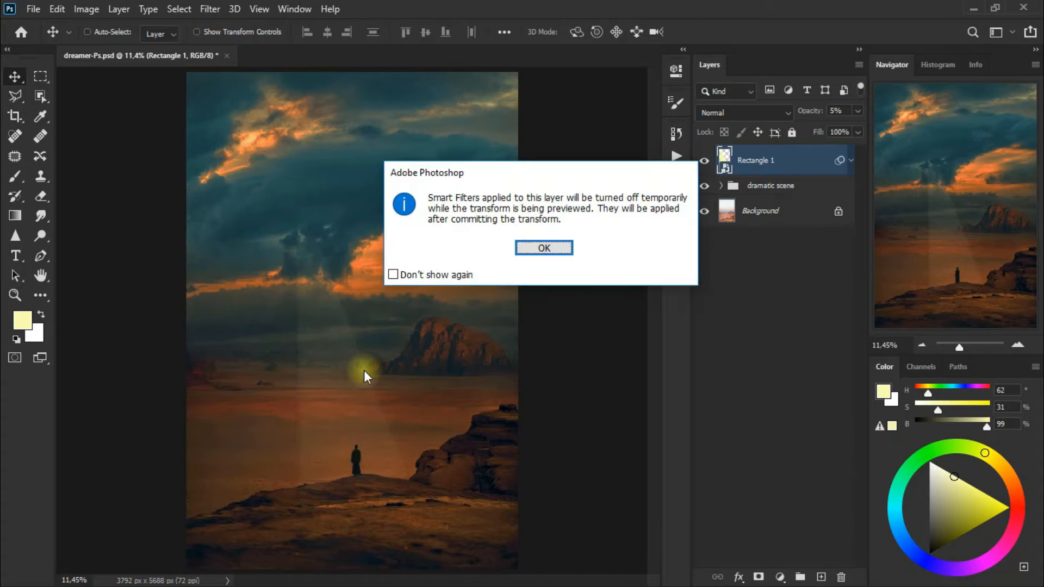
click(540, 243)
drag(270, 215, 259, 221)
drag(357, 465, 348, 470)
drag(404, 538, 394, 541)
drag(403, 372, 412, 372)
drag(449, 488, 449, 485)
drag(286, 371, 298, 369)
drag(511, 449, 520, 443)
drag(400, 422, 387, 415)
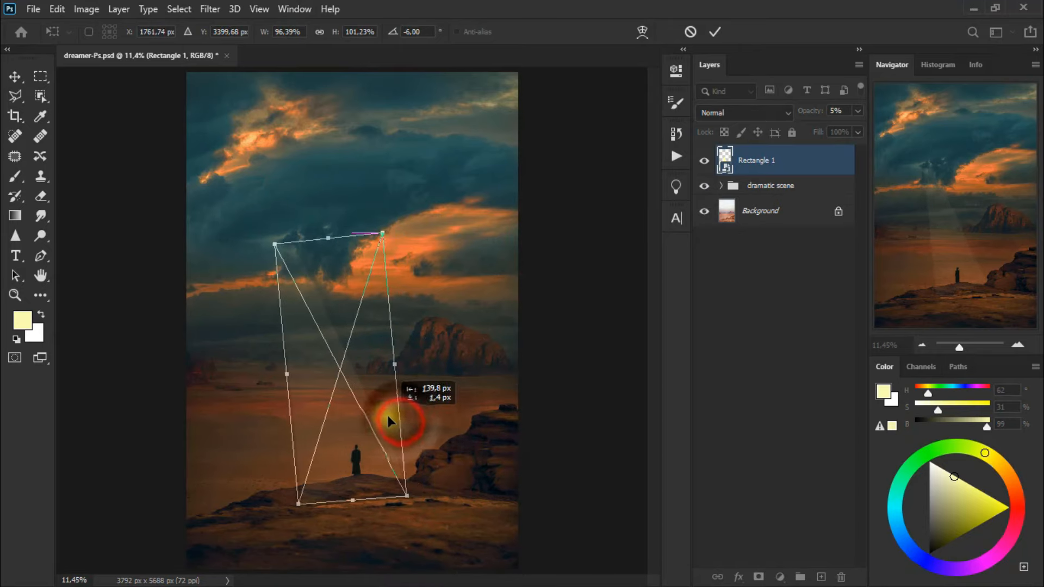
Enlarge the beam to about 102% width and 107% height at an angle of about -5°, and apply the transform
drag(435, 505, 459, 517)
drag(398, 354, 408, 354)
drag(290, 376, 296, 379)
drag(456, 469, 450, 471)
drag(361, 499, 369, 514)
drag(517, 473, 523, 478)
key(Left)
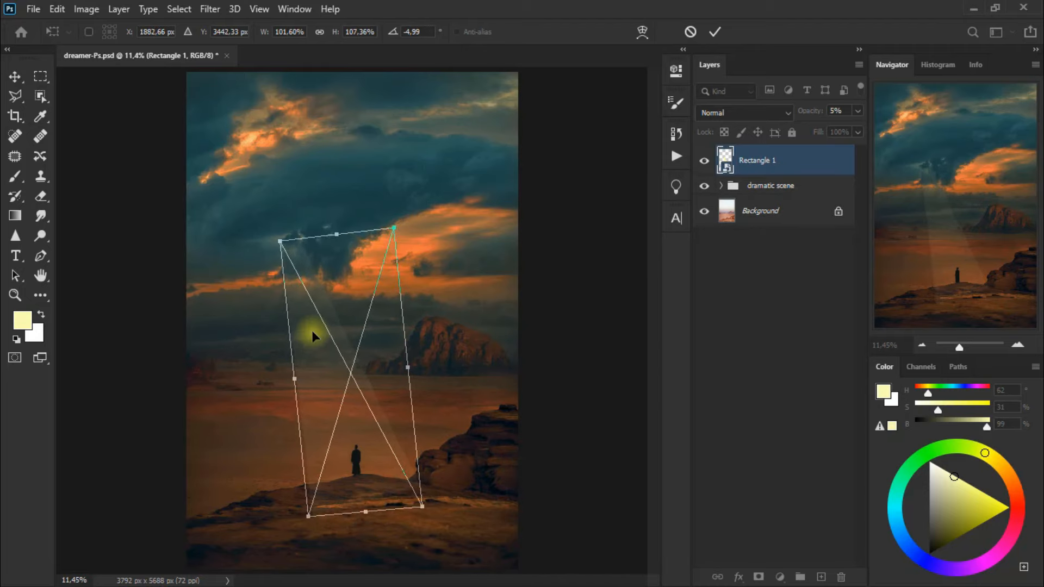
click(21, 82)
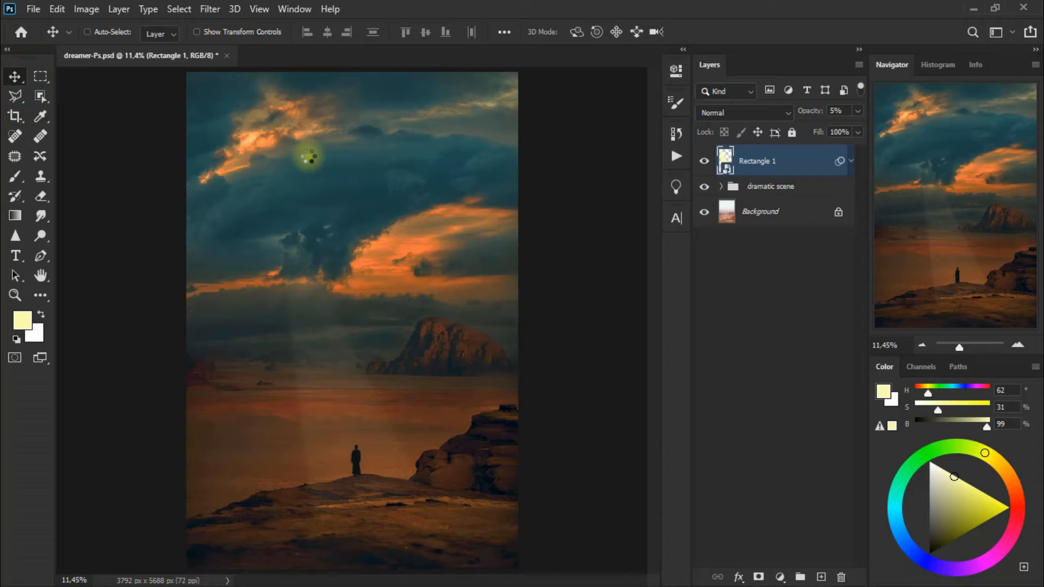
Add a layer mask to the light beam and soften its base over the foreground rock with the Eraser at 17% opacity
click(758, 576)
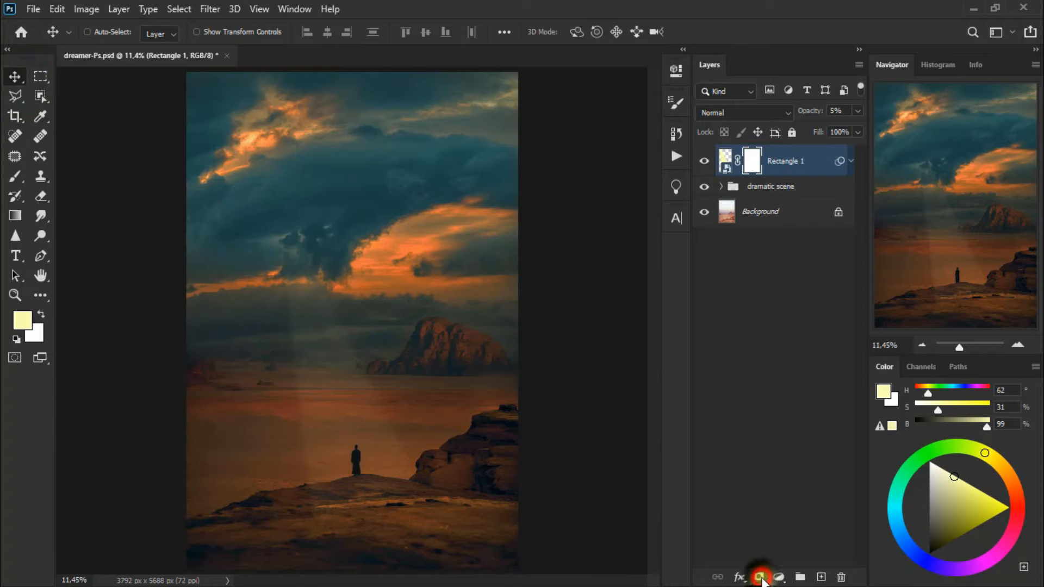
click(50, 197)
click(356, 508)
mouse_move(348, 510)
mouse_down()
mouse_move(319, 512)
mouse_move(405, 505)
mouse_move(312, 507)
mouse_move(411, 517)
mouse_up()
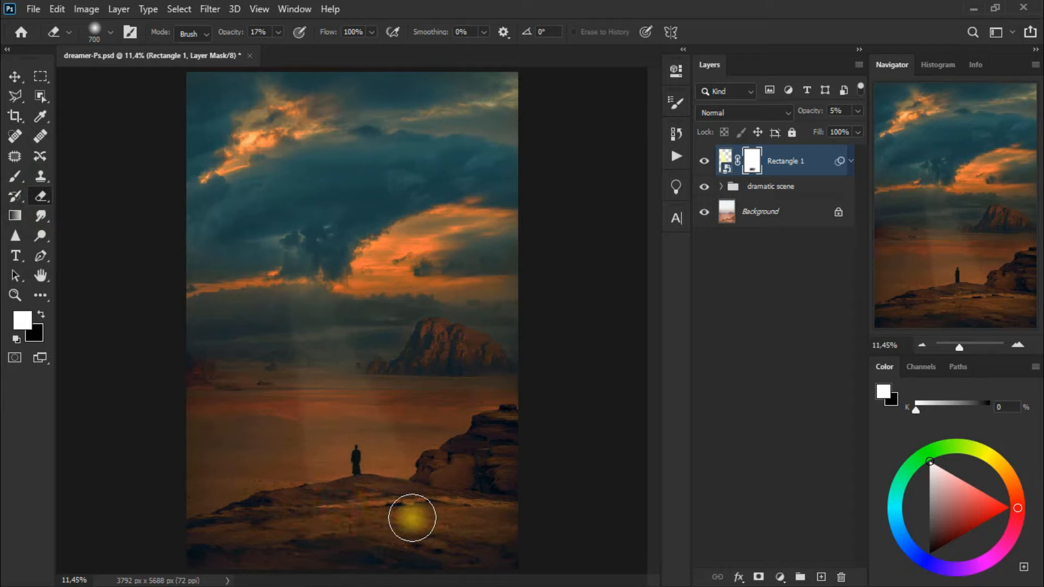
click(16, 78)
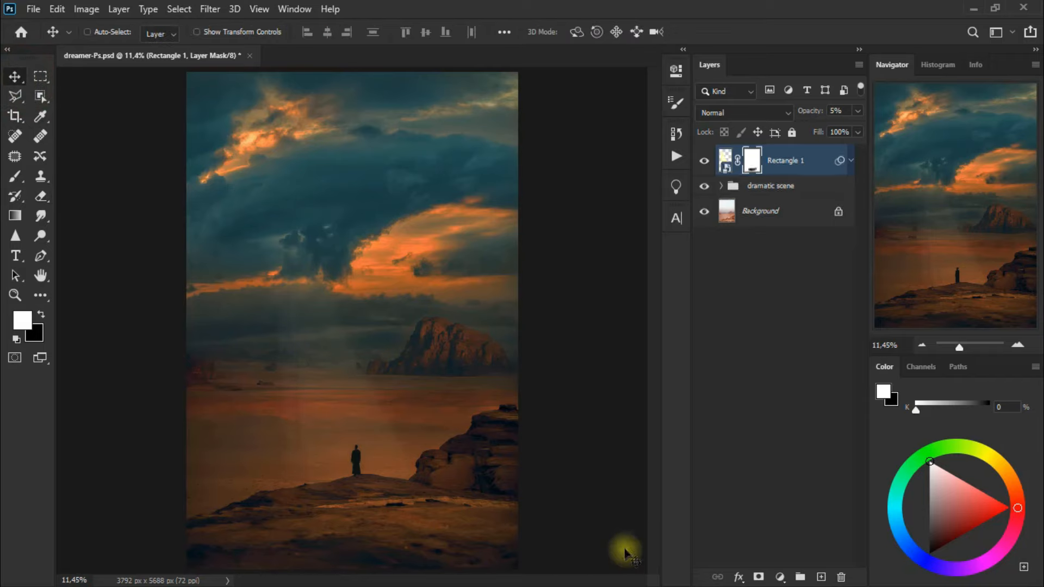
Add a new layer and draw a pale yellow circle about 768 px wide beside the figure with the Ellipse tool
click(821, 577)
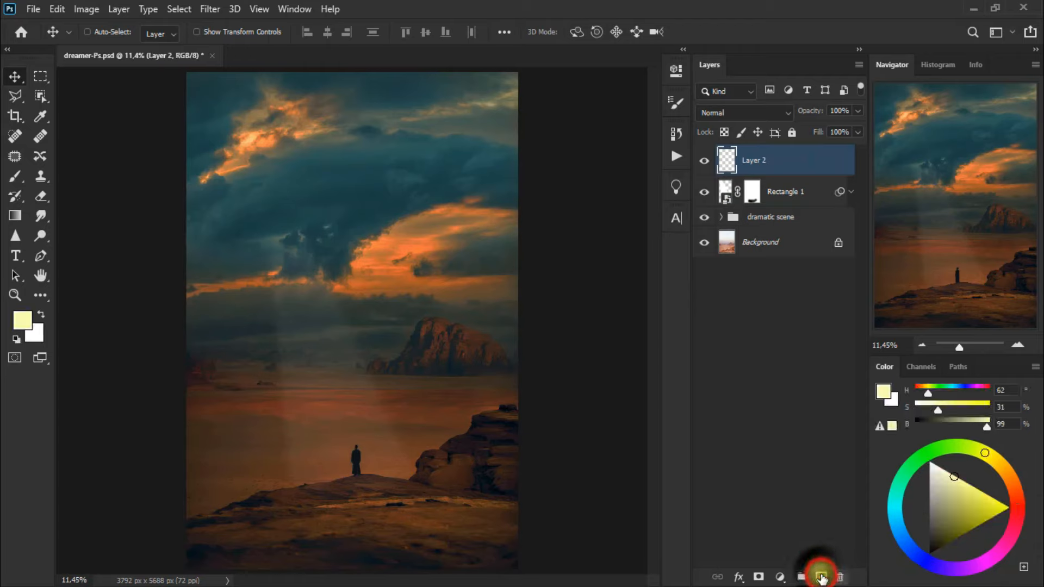
click(46, 298)
click(127, 523)
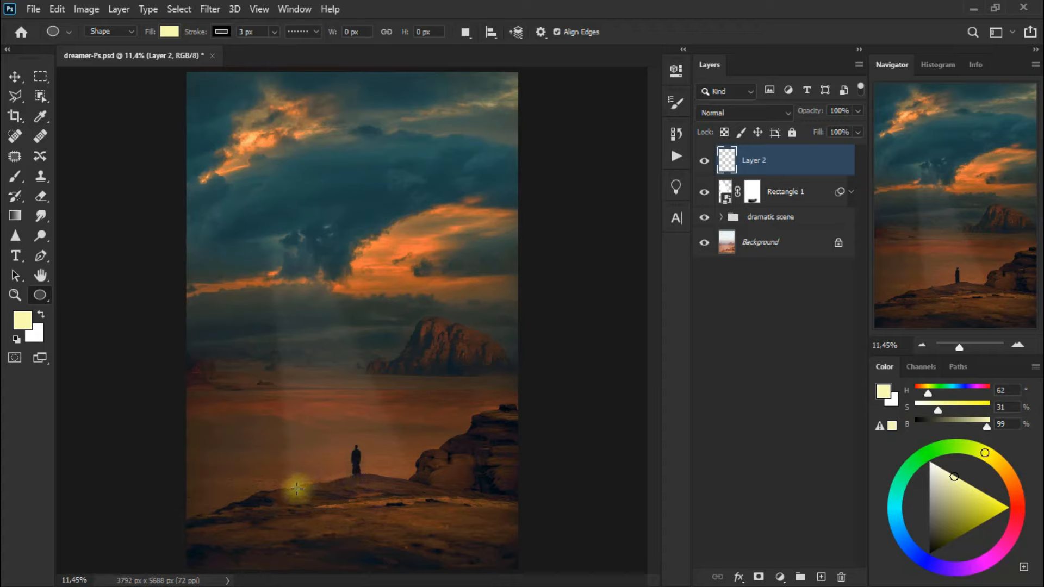
drag(297, 488, 478, 519)
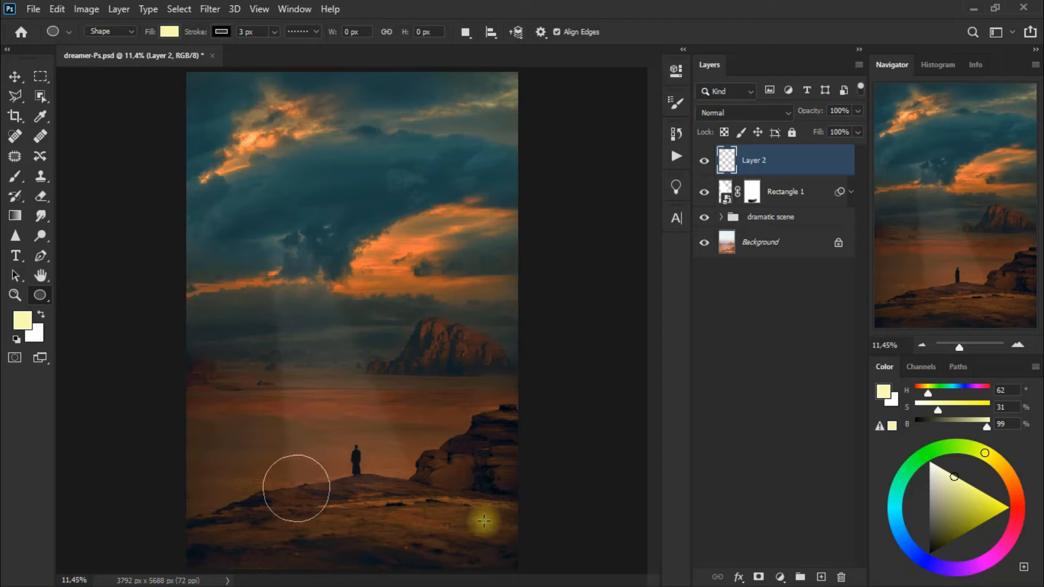
click(674, 77)
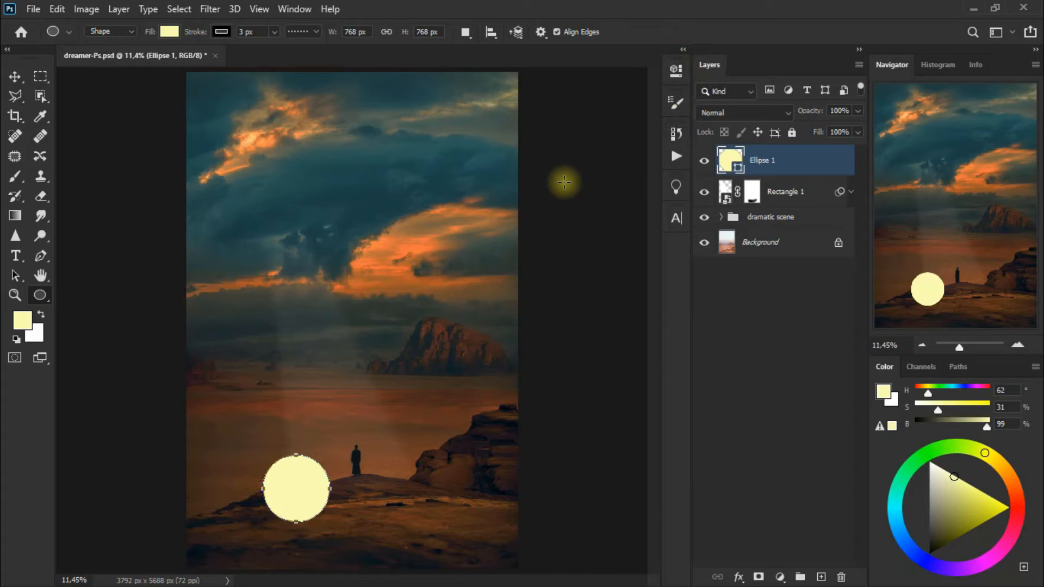
Transform the circle into an oval of about 157% width and 79% height, rotated about -5°, over the figure, and apply
key(ctrl+t)
drag(337, 494, 405, 483)
drag(454, 522, 489, 507)
drag(419, 466, 404, 483)
drag(284, 488, 299, 488)
drag(354, 506, 353, 494)
mouse_move(415, 517)
mouse_down()
mouse_move(401, 526)
mouse_move(410, 528)
mouse_up()
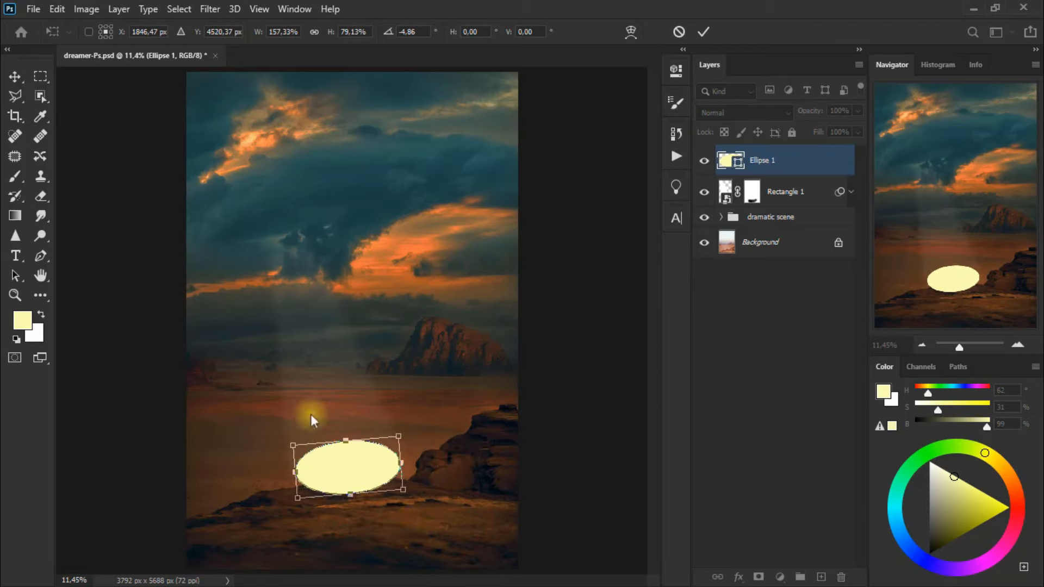
click(16, 79)
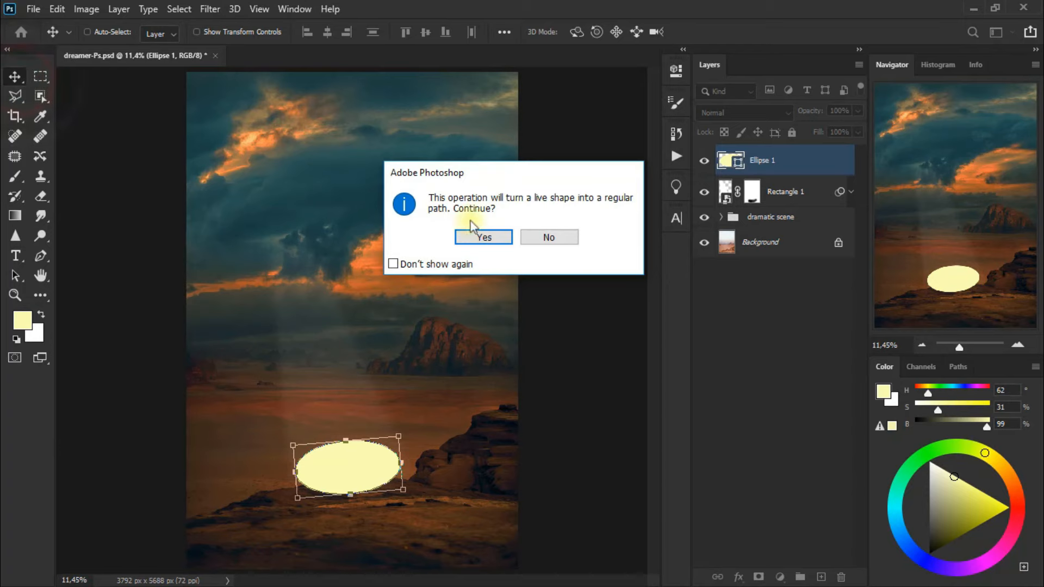
click(483, 237)
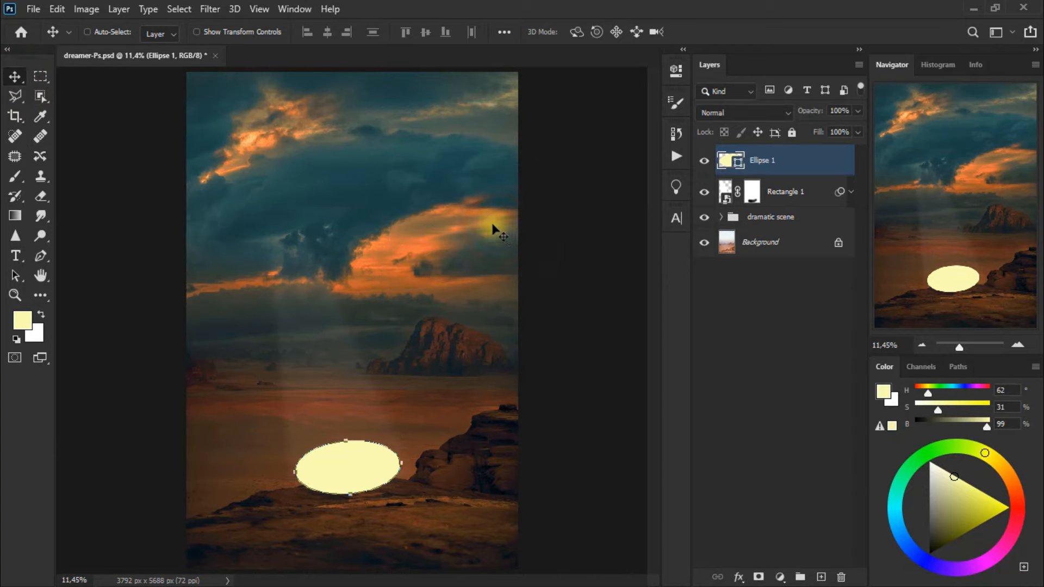
Convert the ellipse to a smart object and apply a Gaussian Blur with a radius of 64 pixels
click(210, 10)
mouse_move(381, 181)
click(440, 243)
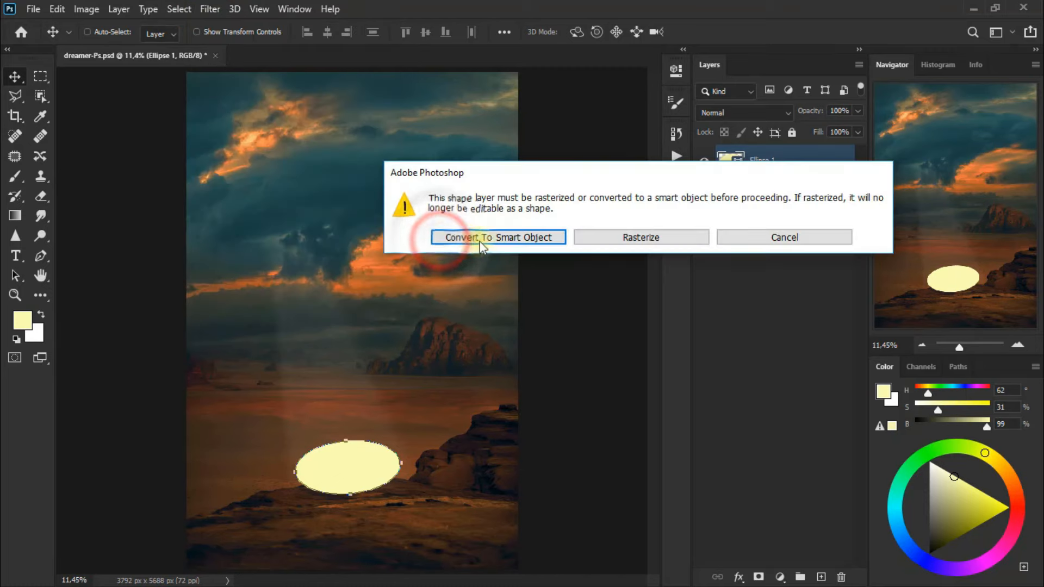
click(525, 239)
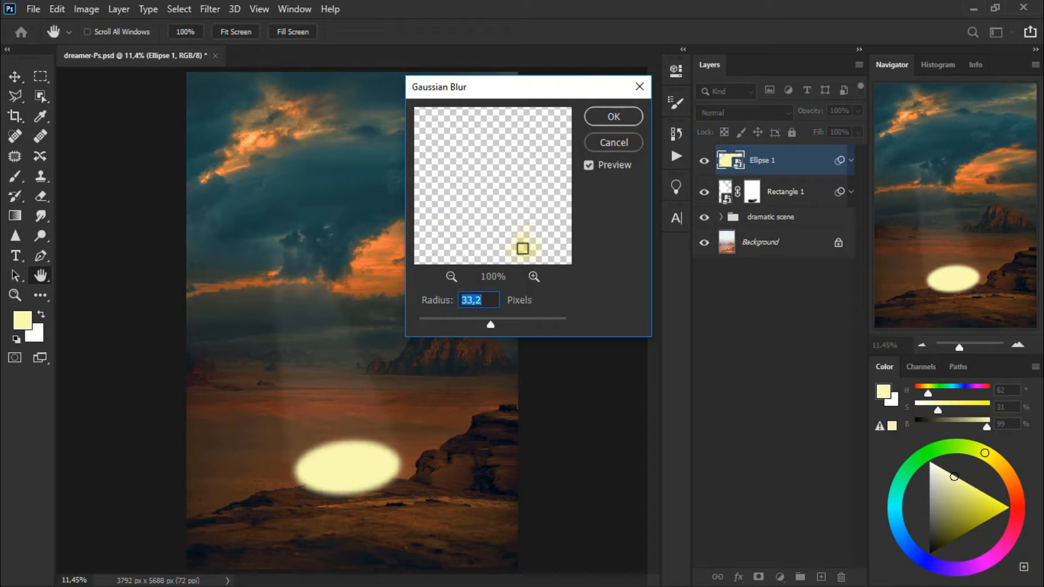
mouse_move(488, 322)
mouse_down()
mouse_move(479, 324)
mouse_move(495, 325)
mouse_up()
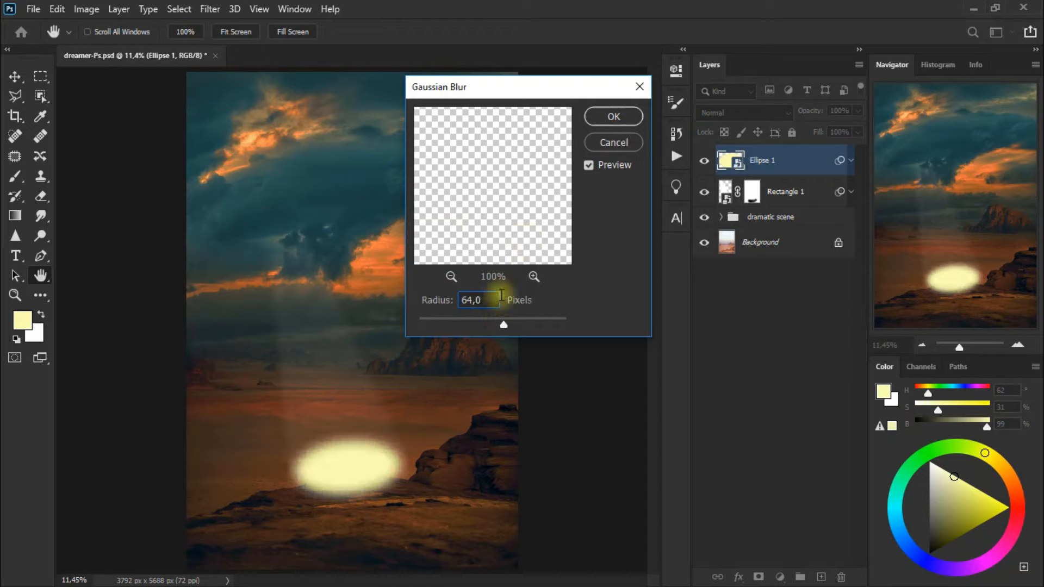
click(619, 113)
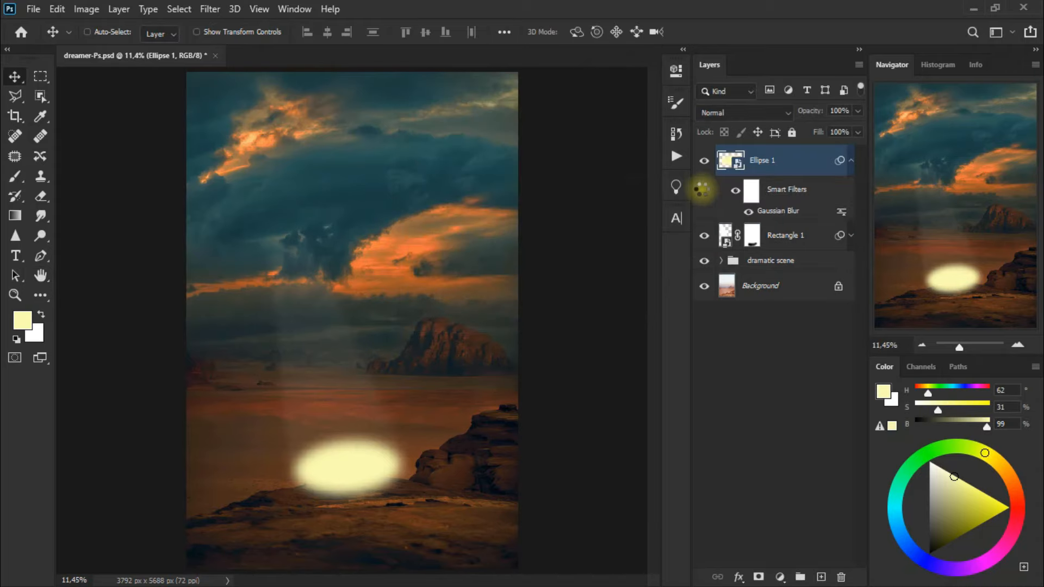
Set the ellipse layer to Overlay blending at 70% opacity, compare it on and off, and collapse its smart filters
click(742, 115)
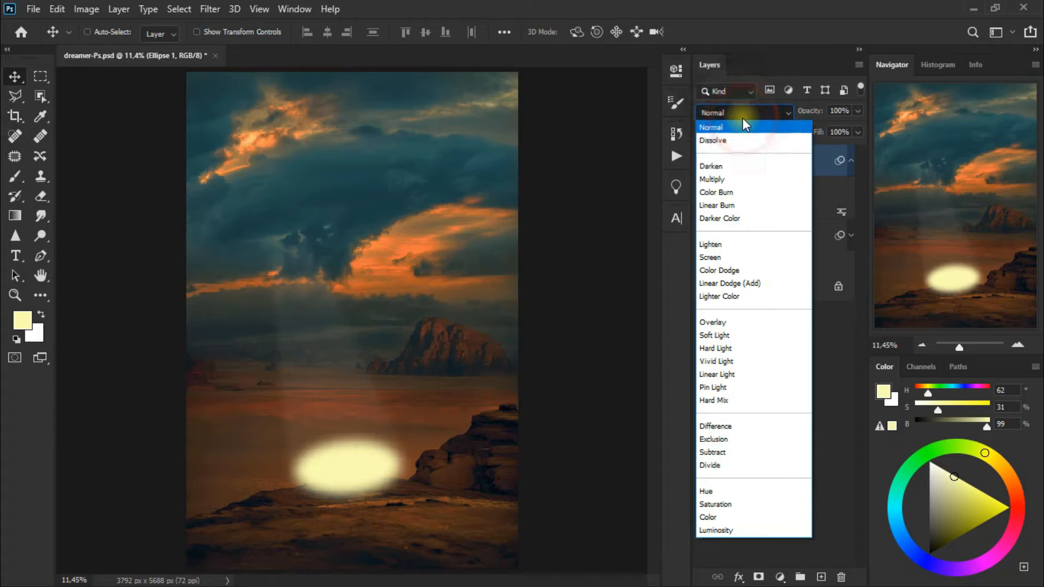
click(738, 321)
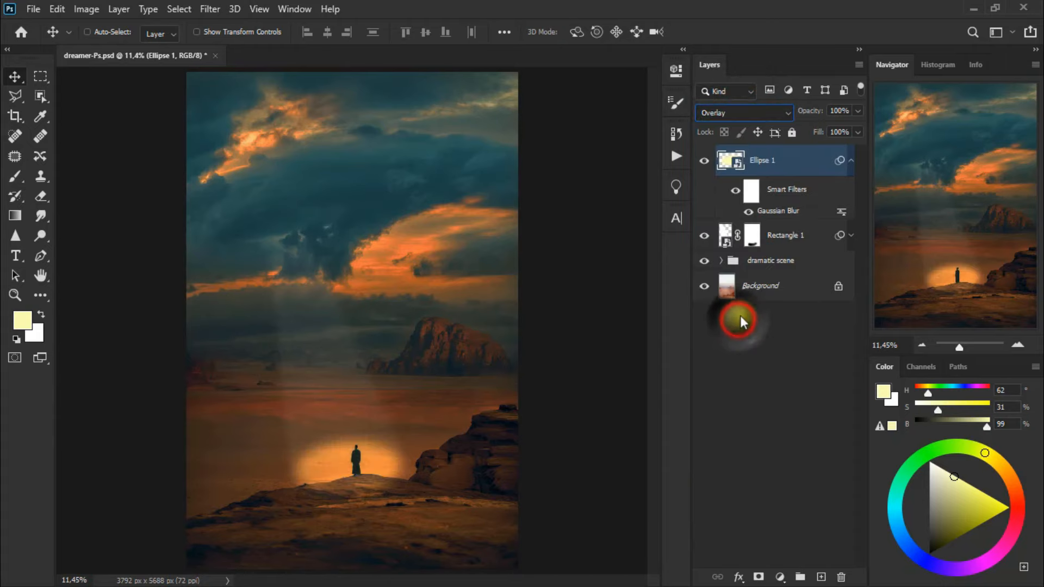
click(858, 111)
drag(856, 126, 838, 126)
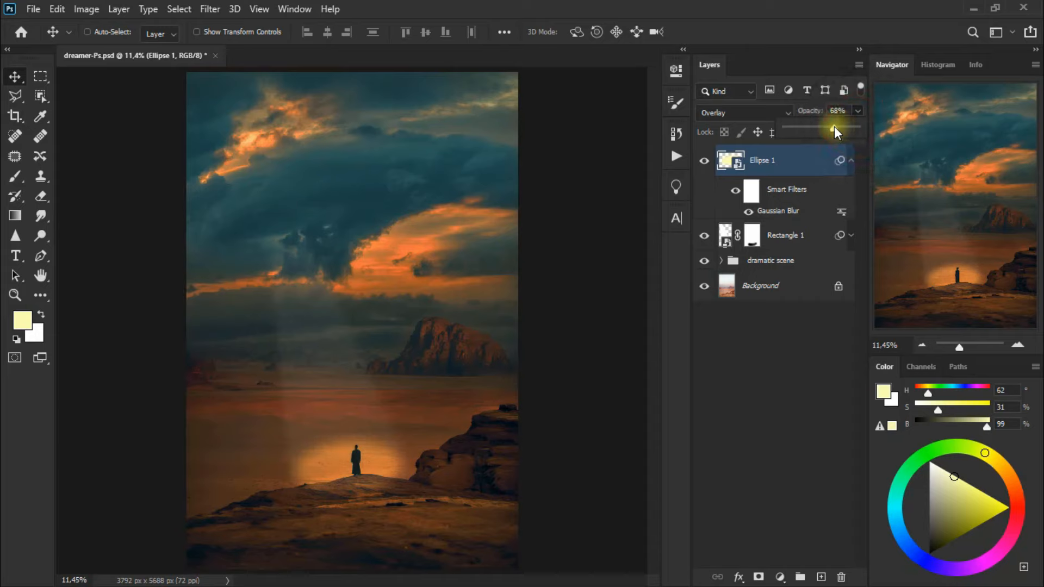
click(703, 160)
click(704, 160)
click(849, 163)
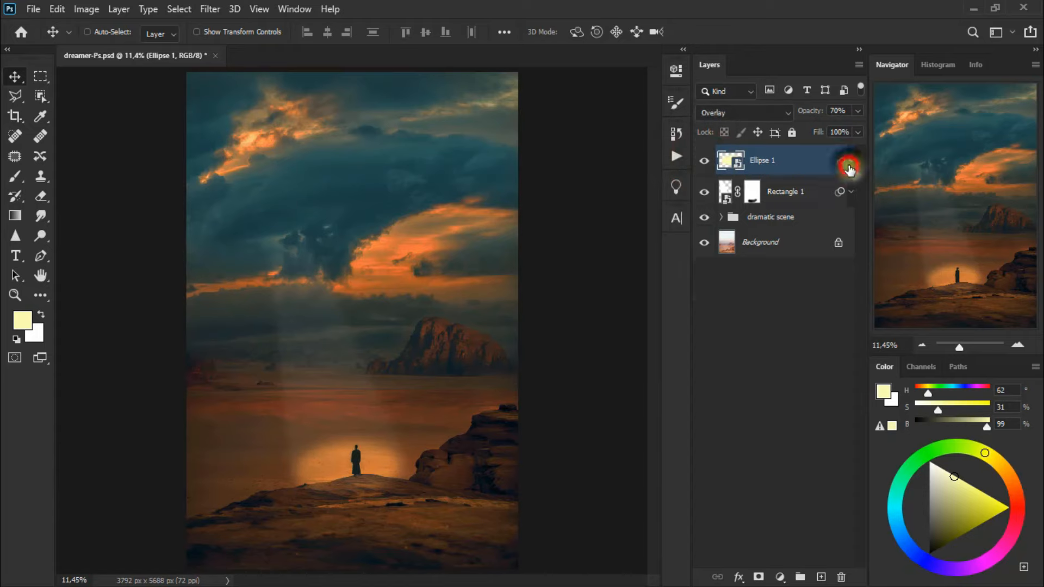
Add a layer mask to the Ellipse 1 glow, soften it around the figure with the Eraser at 17% opacity, and compare it on and off
click(755, 577)
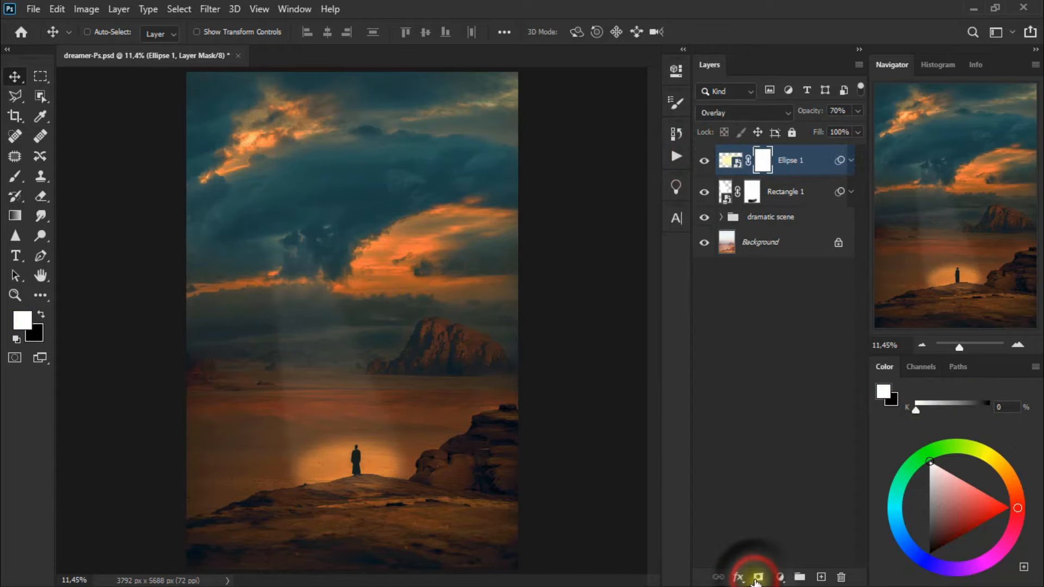
right_click(38, 202)
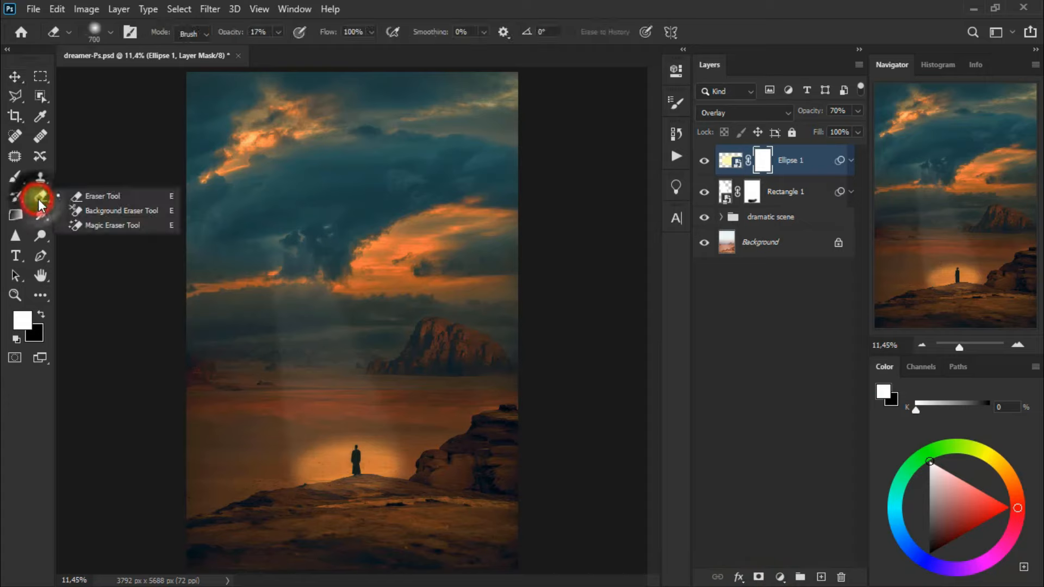
click(106, 196)
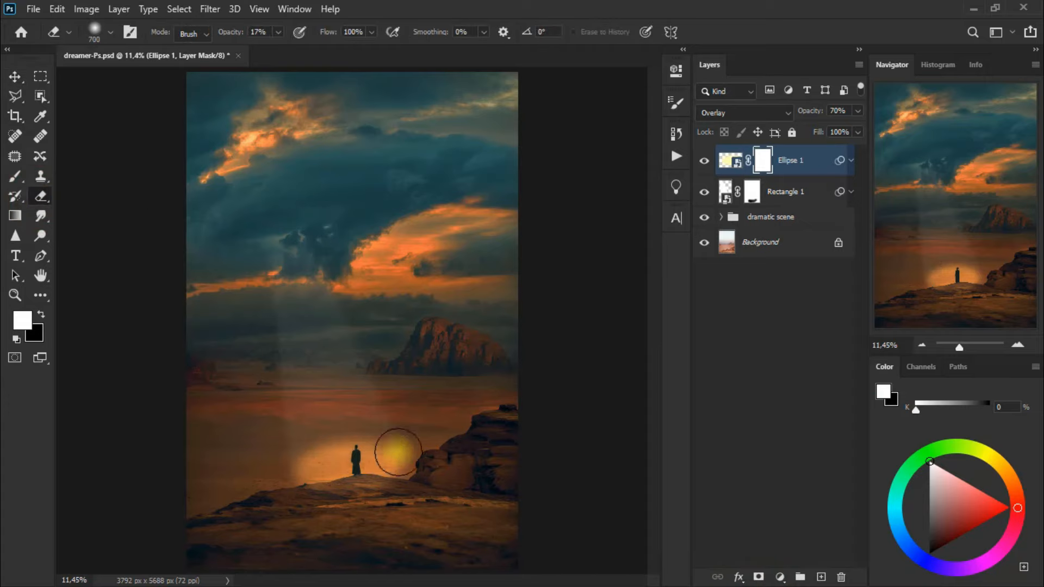
mouse_move(396, 450)
mouse_down()
mouse_move(294, 462)
mouse_move(354, 447)
mouse_move(405, 455)
mouse_move(309, 457)
mouse_move(398, 453)
mouse_move(343, 444)
mouse_move(309, 454)
mouse_move(386, 450)
mouse_move(307, 460)
mouse_move(349, 448)
mouse_move(408, 456)
mouse_move(367, 437)
mouse_move(315, 454)
mouse_move(400, 442)
mouse_up()
click(708, 160)
click(708, 161)
click(709, 160)
click(708, 160)
click(709, 160)
click(708, 161)
click(709, 160)
click(709, 160)
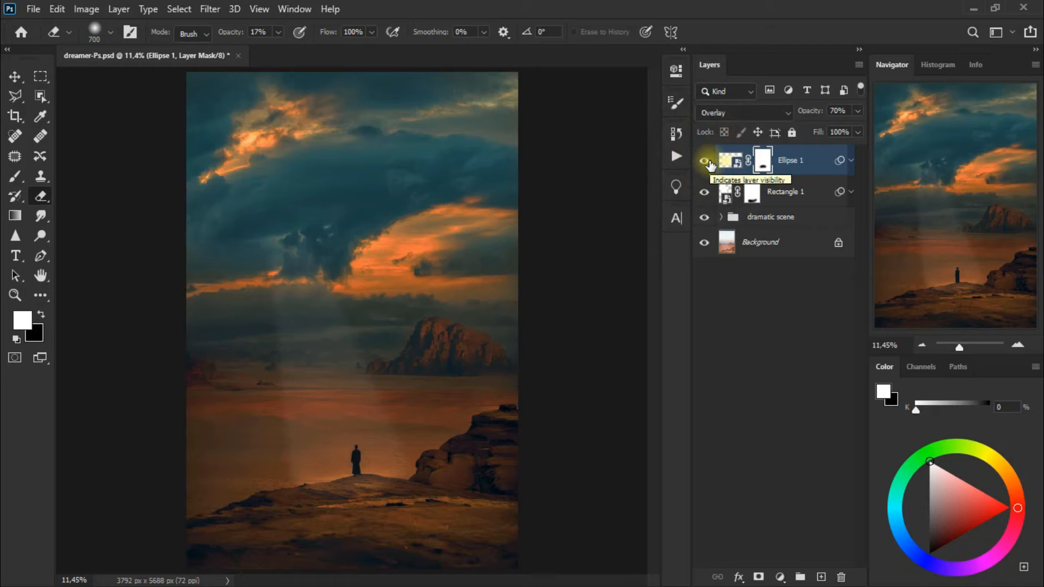
click(17, 78)
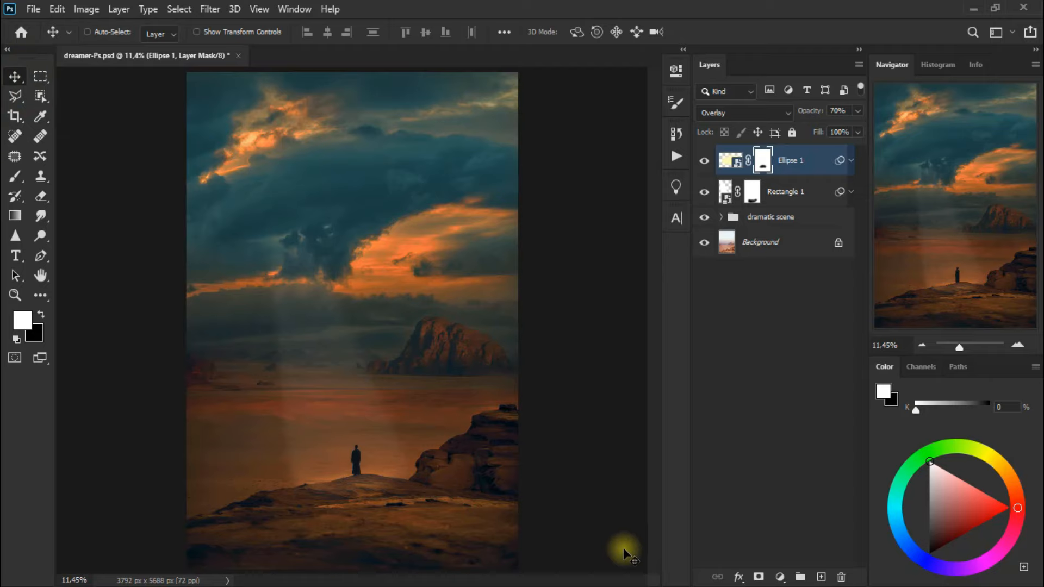
Add a new layer and paint pale yellow over the upper-left clouds with a soft 1300 px Brush at 22% opacity
click(820, 577)
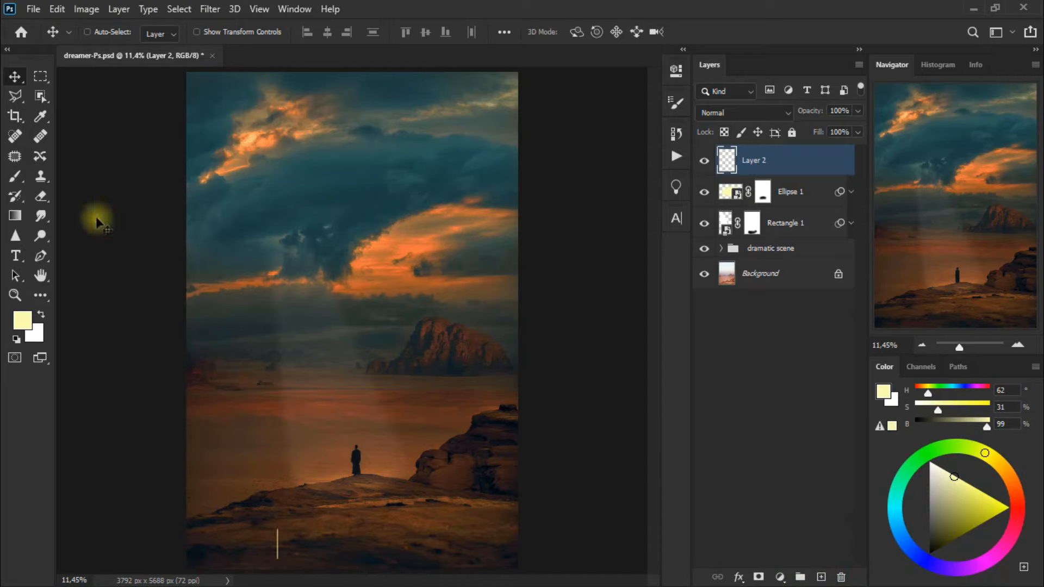
click(15, 176)
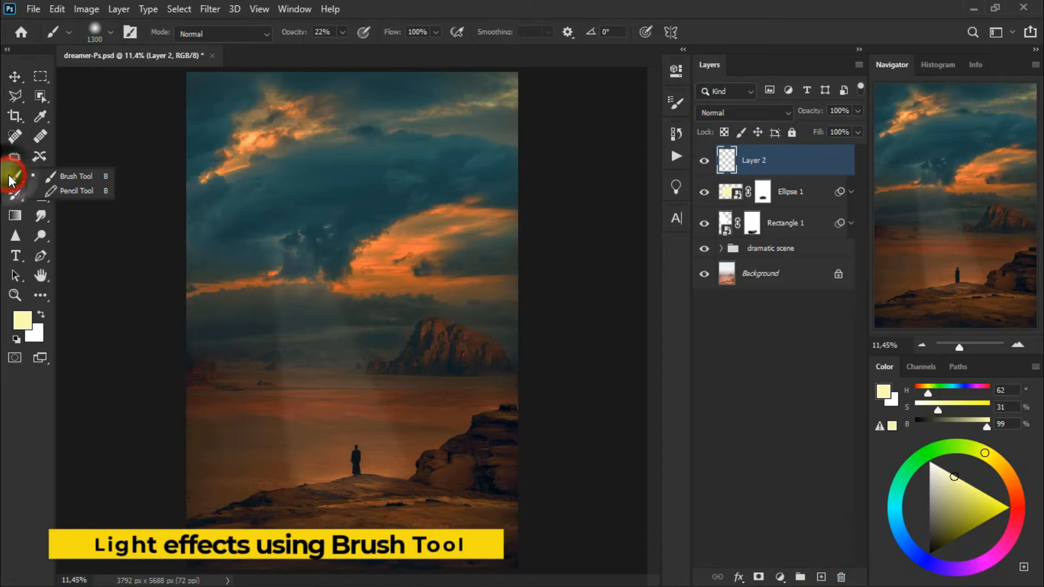
click(100, 177)
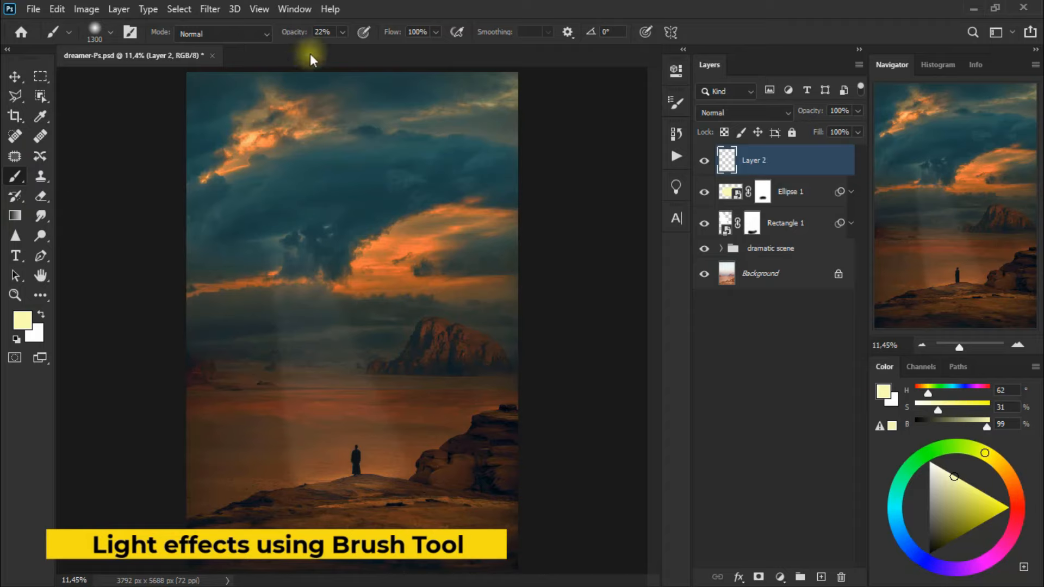
click(332, 33)
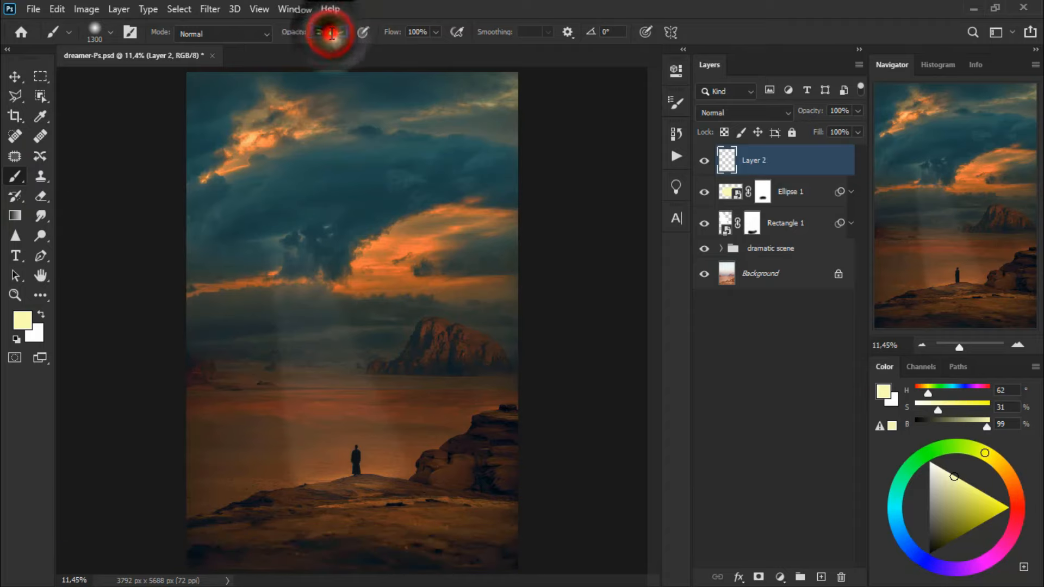
click(223, 158)
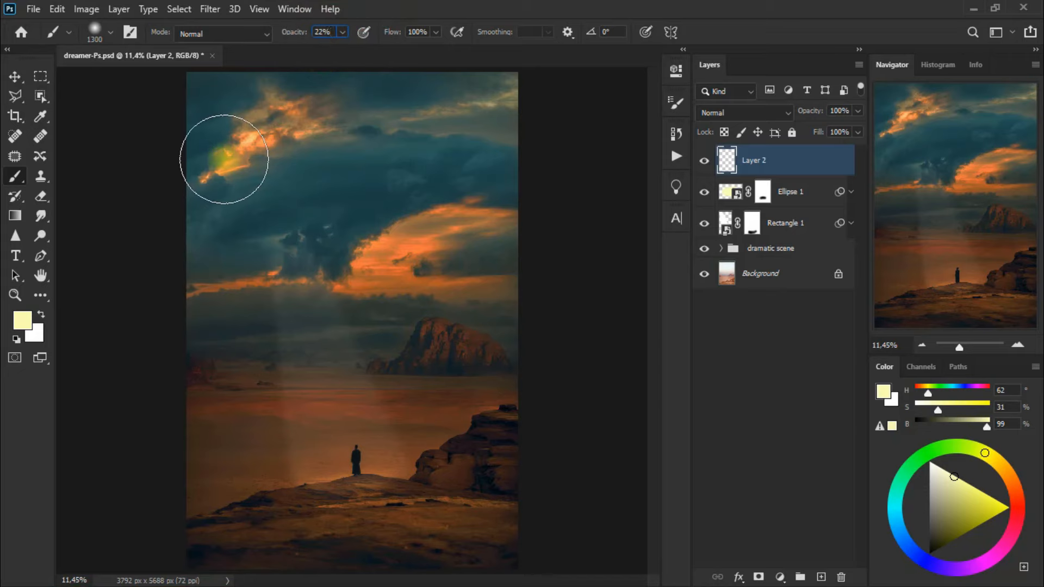
mouse_move(224, 159)
mouse_down()
mouse_move(246, 142)
mouse_move(324, 126)
mouse_up()
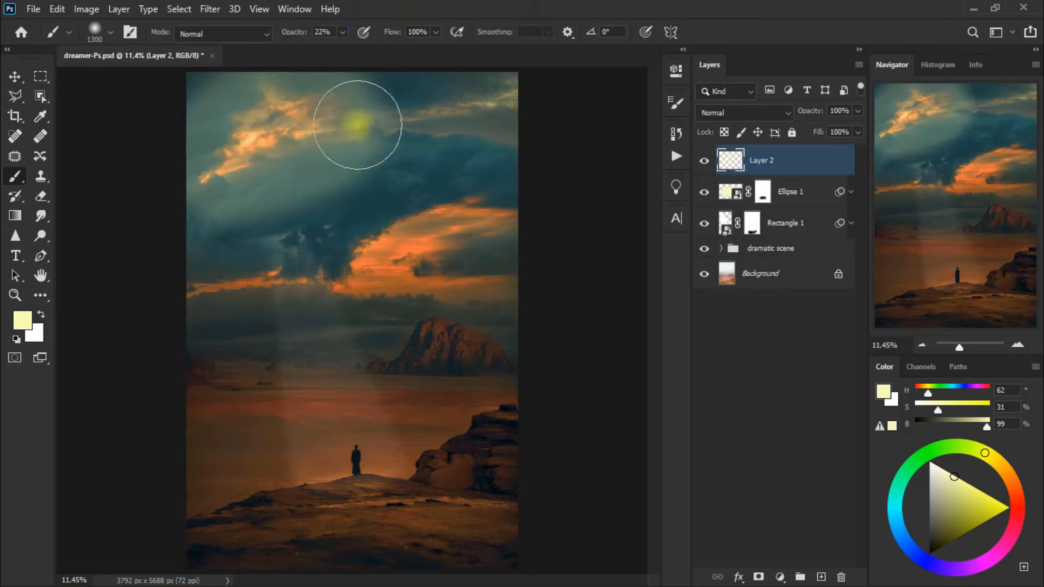
Set Layer 2 to Overlay blending and compare the cloud light on and off
click(739, 114)
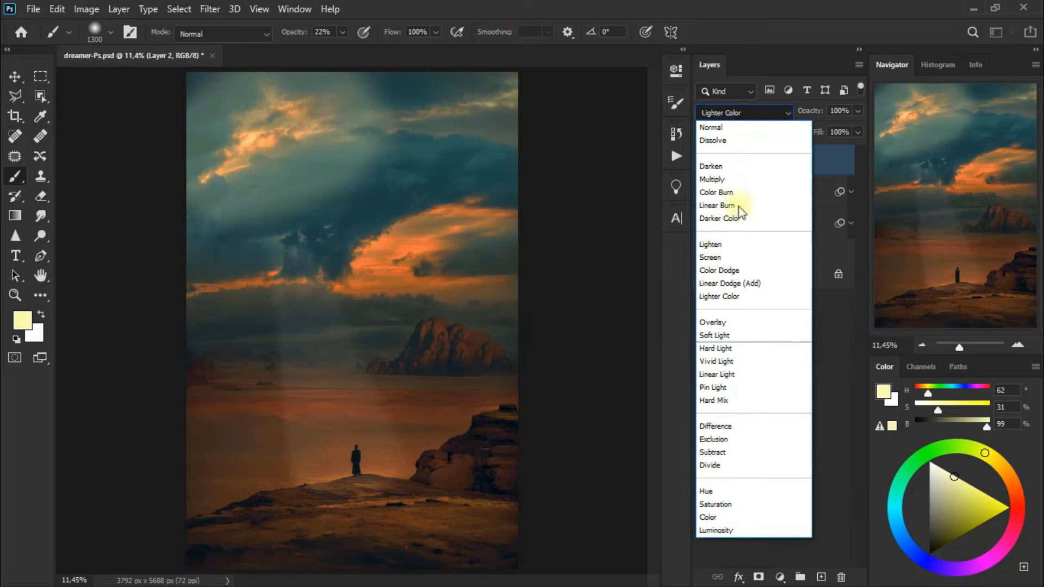
click(737, 322)
click(707, 164)
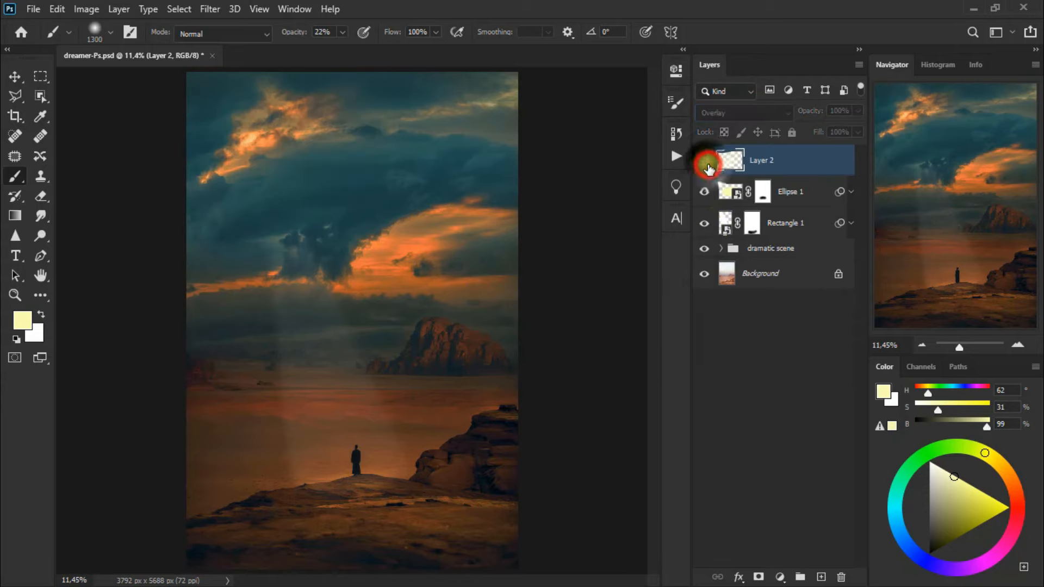
click(707, 165)
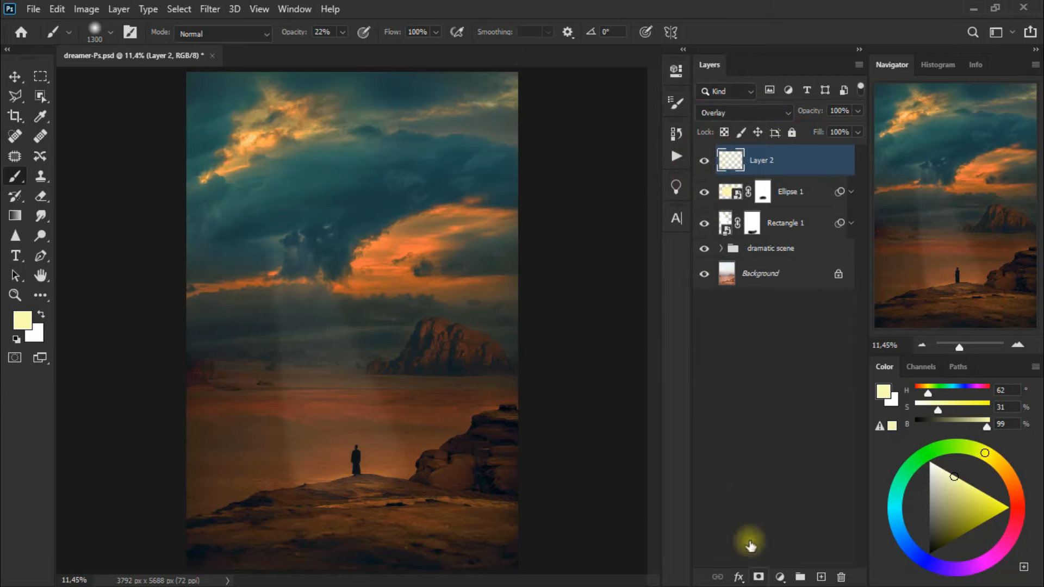
Add a layer mask to Layer 2 and erase the light around the bright upper-left clouds with the 700 px Eraser at 17% opacity
click(756, 578)
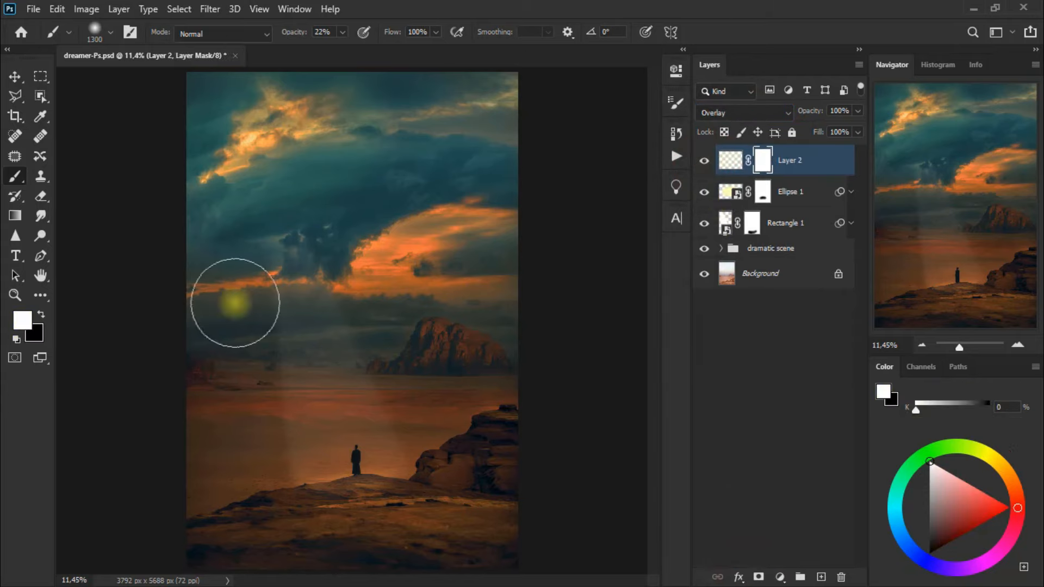
click(40, 197)
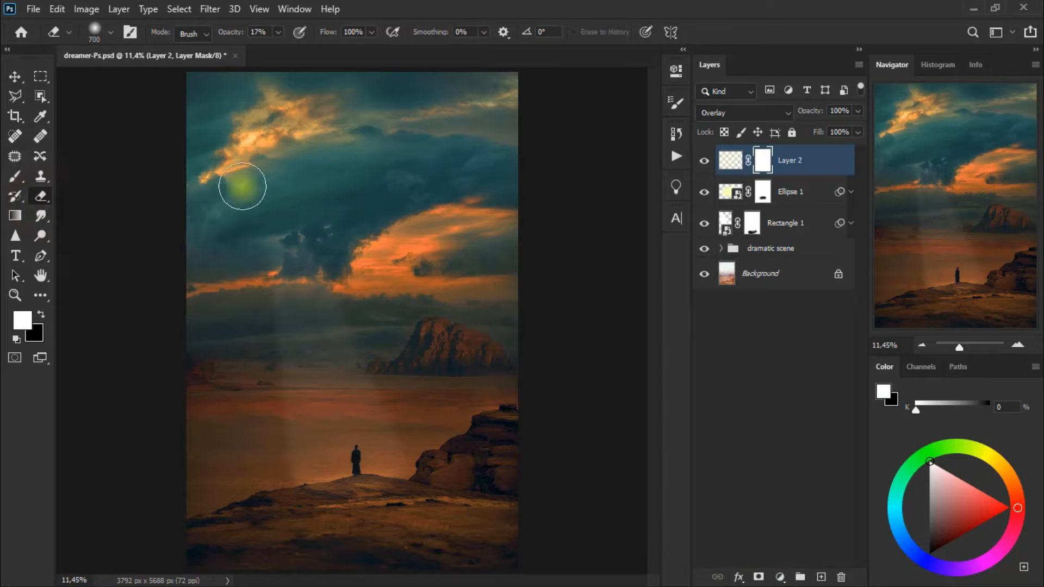
click(381, 171)
click(333, 170)
click(376, 110)
drag(191, 111, 272, 179)
mouse_move(285, 191)
mouse_down()
mouse_move(389, 149)
mouse_move(177, 229)
mouse_up()
click(704, 161)
click(228, 205)
drag(278, 213, 391, 148)
click(391, 142)
mouse_move(194, 99)
mouse_down()
mouse_move(182, 124)
mouse_move(316, 165)
mouse_move(180, 176)
mouse_up()
click(704, 162)
click(704, 161)
drag(382, 126, 205, 174)
drag(175, 140, 380, 139)
click(701, 160)
click(700, 161)
mouse_move(319, 201)
mouse_down()
mouse_move(212, 228)
mouse_move(194, 215)
mouse_up()
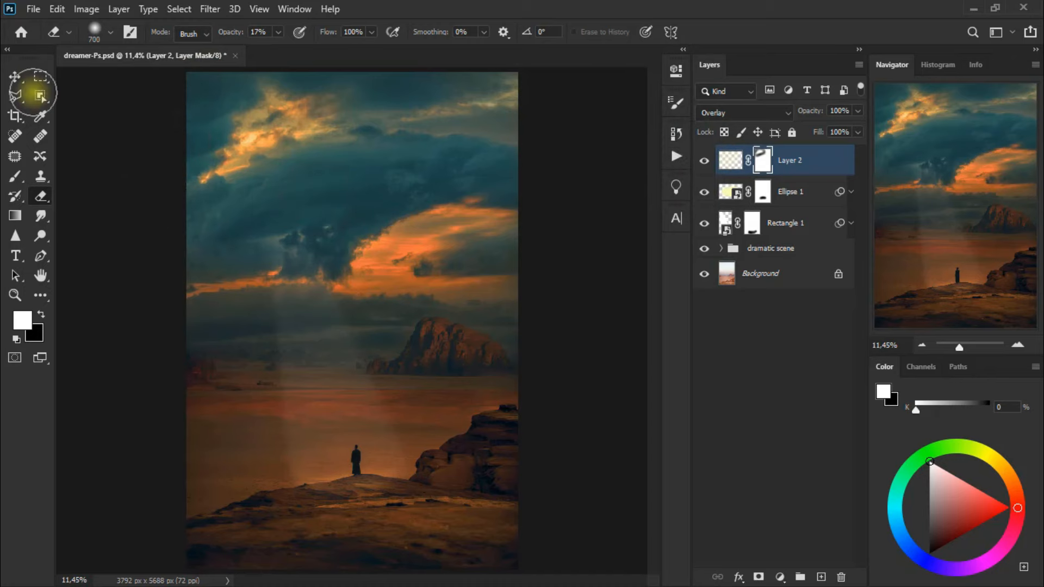
click(7, 76)
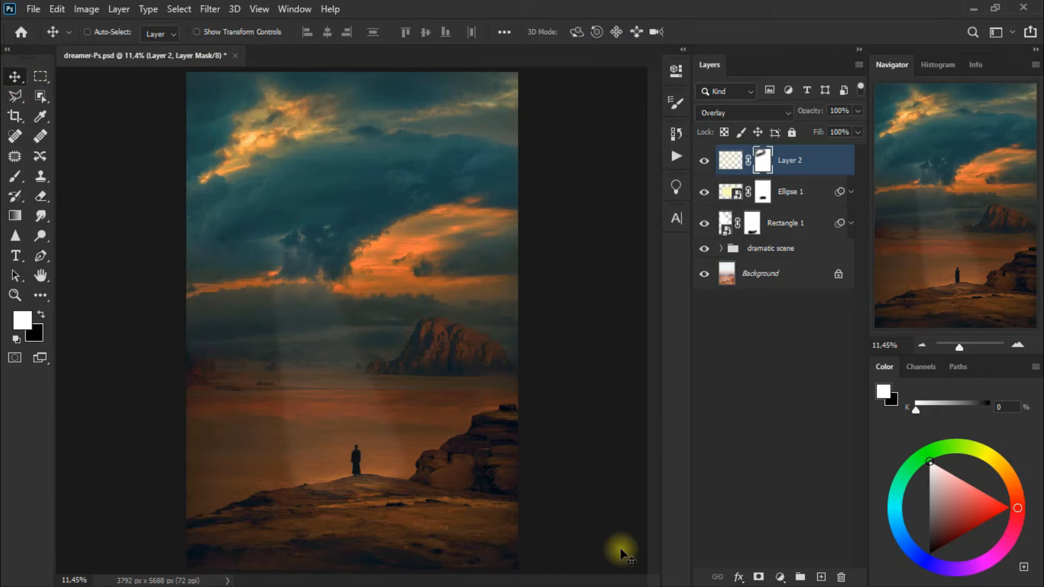
Add a new layer and brush pale yellow light at 22% opacity across the sky, mountain and desert ground
click(821, 575)
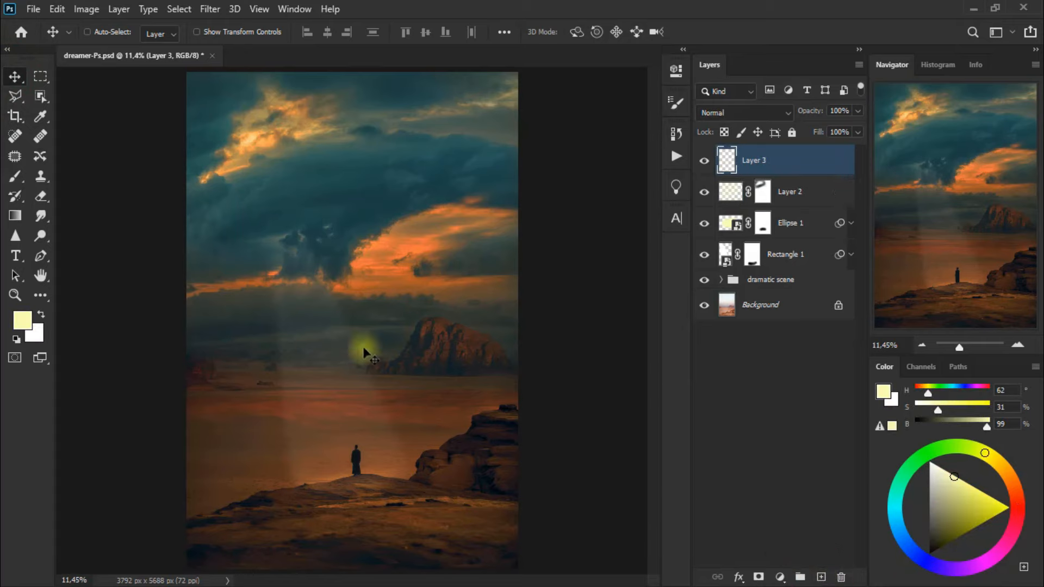
click(13, 180)
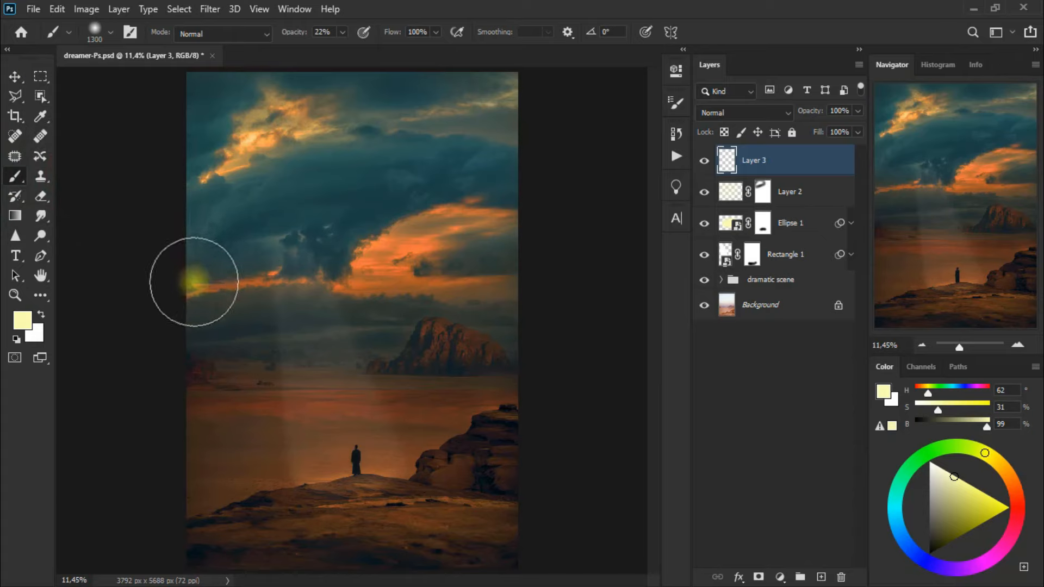
mouse_move(193, 283)
mouse_down()
mouse_move(224, 282)
mouse_move(457, 174)
mouse_move(524, 174)
mouse_up()
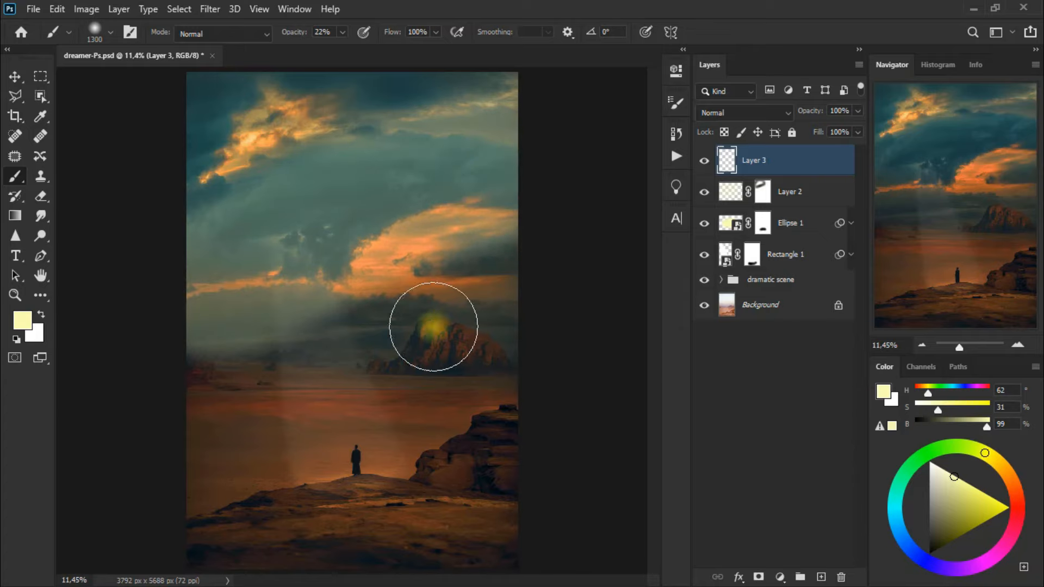
mouse_move(290, 369)
mouse_down()
mouse_move(199, 405)
mouse_move(204, 458)
mouse_move(276, 464)
mouse_move(404, 442)
mouse_move(570, 373)
mouse_up()
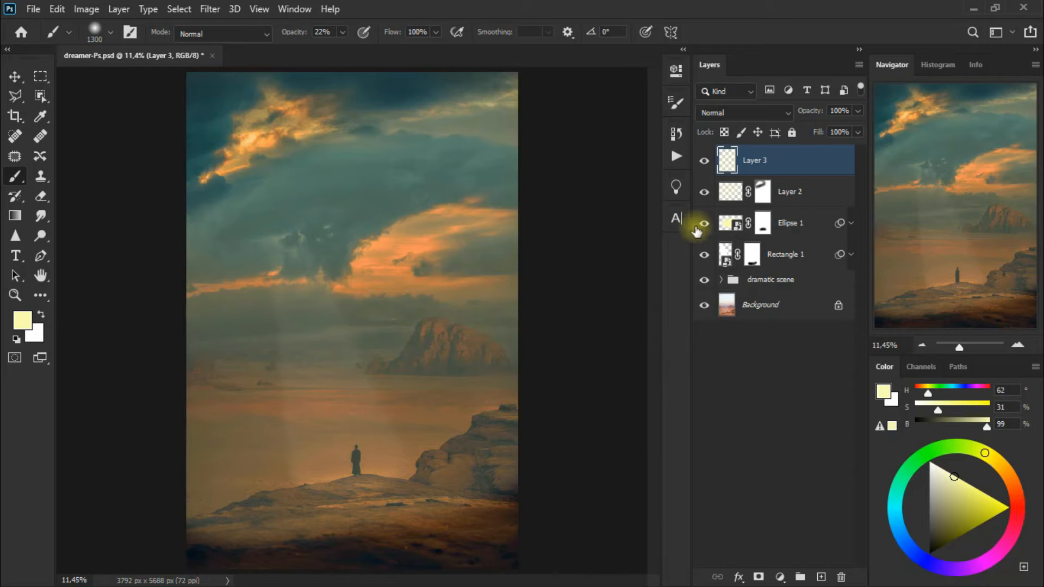
Set Layer 3 to Overlay blending and compare the broad light on and off
click(738, 116)
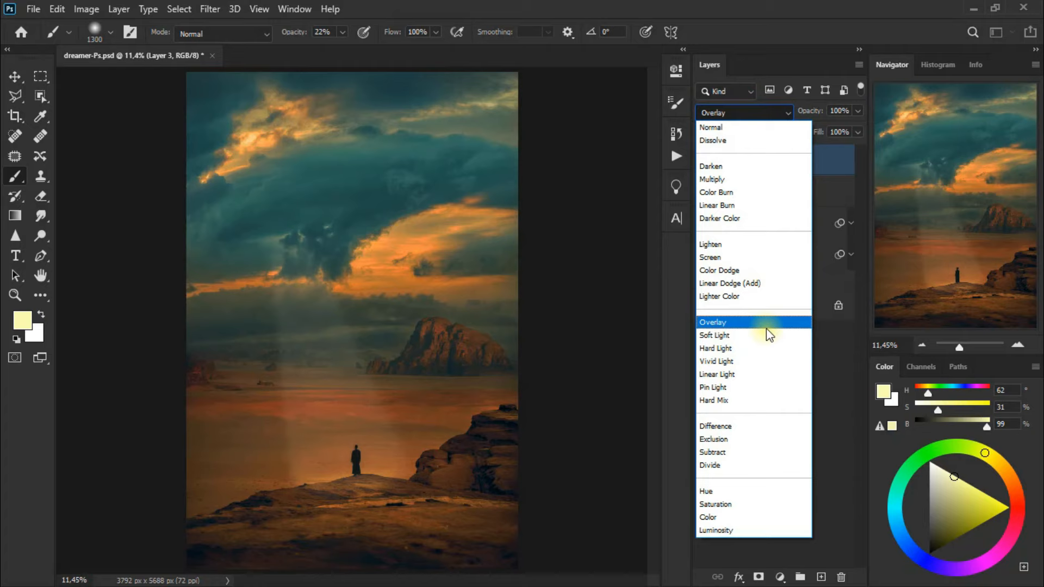
click(765, 328)
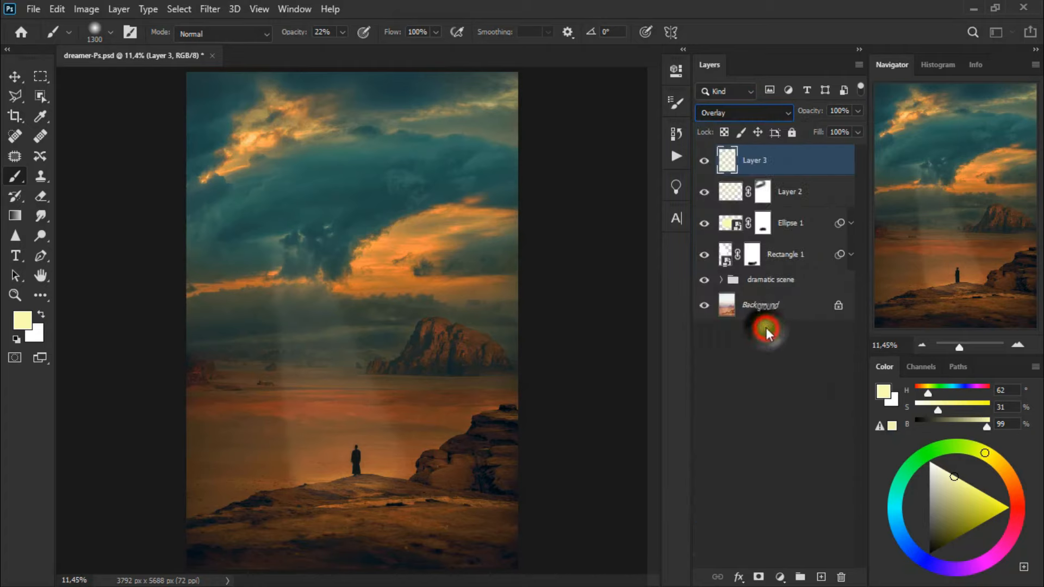
click(705, 165)
click(704, 164)
click(704, 165)
click(704, 165)
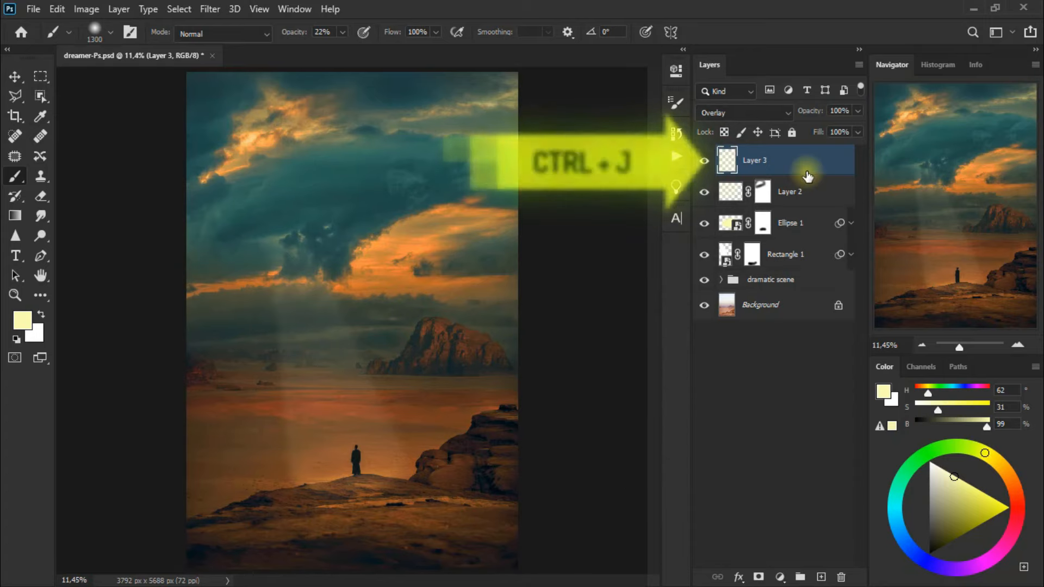
Duplicate Layer 3 and add a layer mask to the copy
key(ctrl+j)
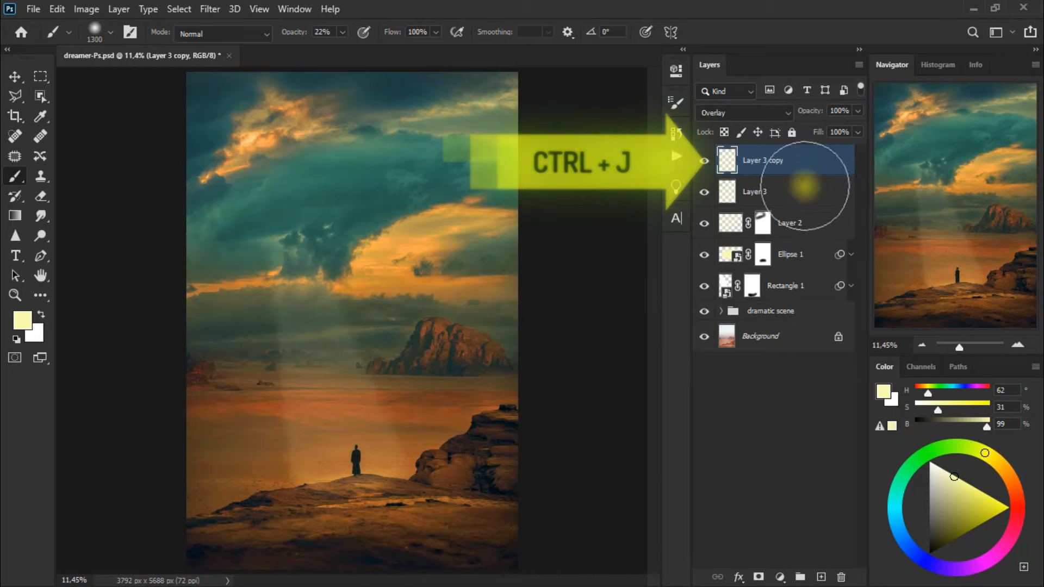
click(757, 577)
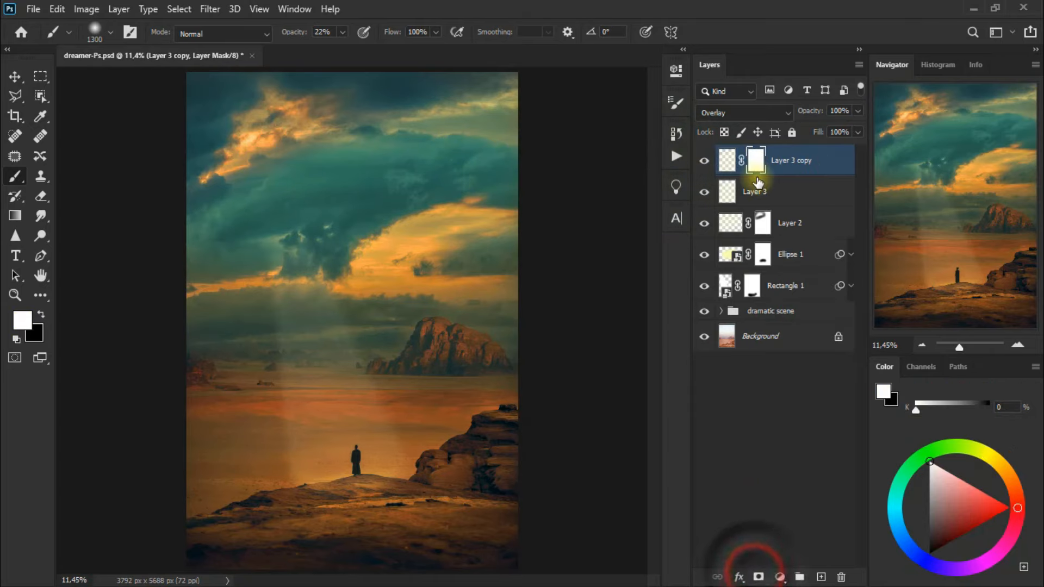
click(698, 165)
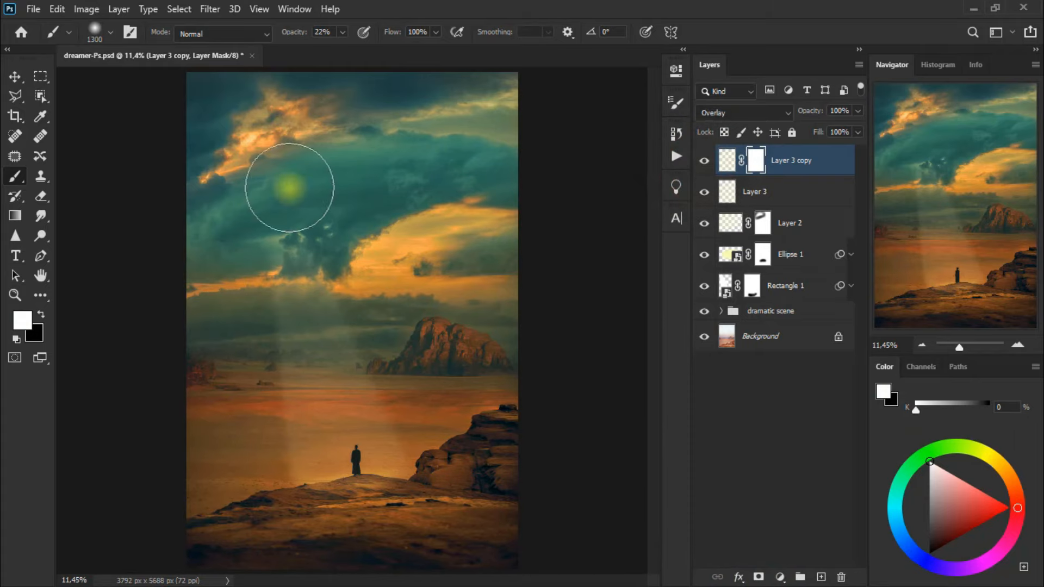
Erase the Layer 3 copy's mask over the upper-right clouds and the foreground rocks with the 700 px Eraser at 17% opacity
drag(46, 201, 94, 200)
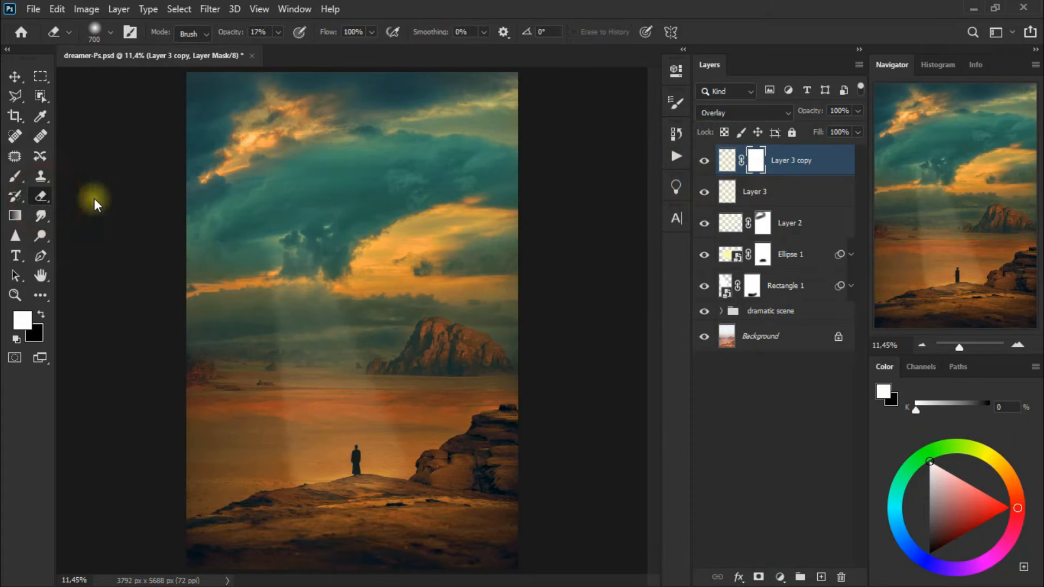
mouse_move(510, 129)
mouse_down()
mouse_move(359, 151)
mouse_move(430, 138)
mouse_move(326, 136)
mouse_up()
mouse_move(513, 135)
mouse_down()
mouse_move(308, 144)
mouse_move(360, 156)
mouse_up()
mouse_move(521, 534)
mouse_down()
mouse_move(209, 556)
mouse_move(519, 530)
mouse_up()
mouse_move(529, 520)
mouse_down()
mouse_move(475, 536)
mouse_move(239, 549)
mouse_up()
drag(476, 536, 435, 523)
mouse_move(444, 512)
mouse_down()
mouse_move(298, 553)
mouse_move(233, 554)
mouse_up()
drag(538, 533, 177, 550)
mouse_move(521, 517)
mouse_down()
mouse_move(438, 568)
mouse_move(214, 554)
mouse_up()
drag(499, 131, 506, 144)
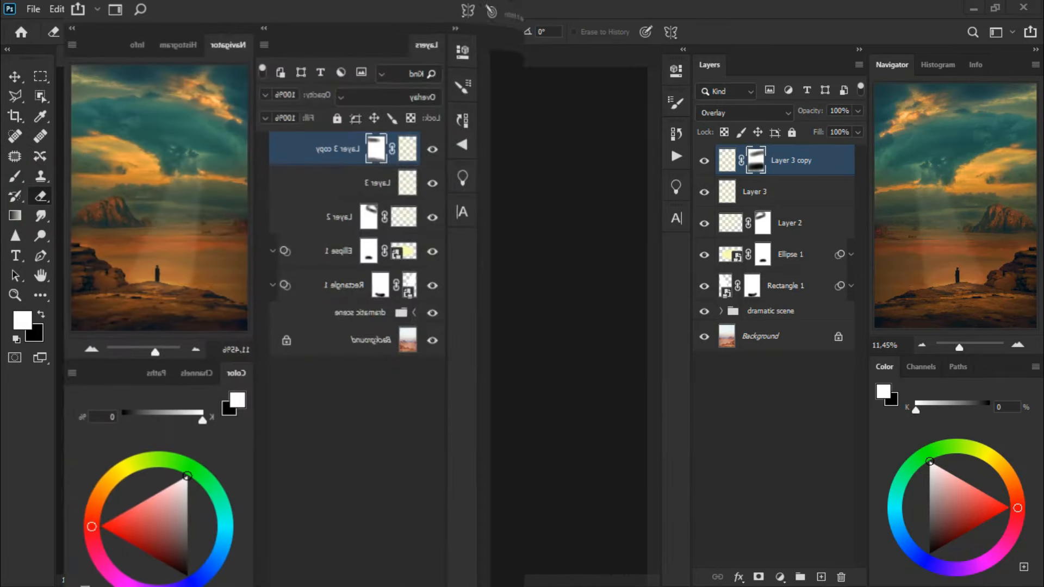
click(485, 522)
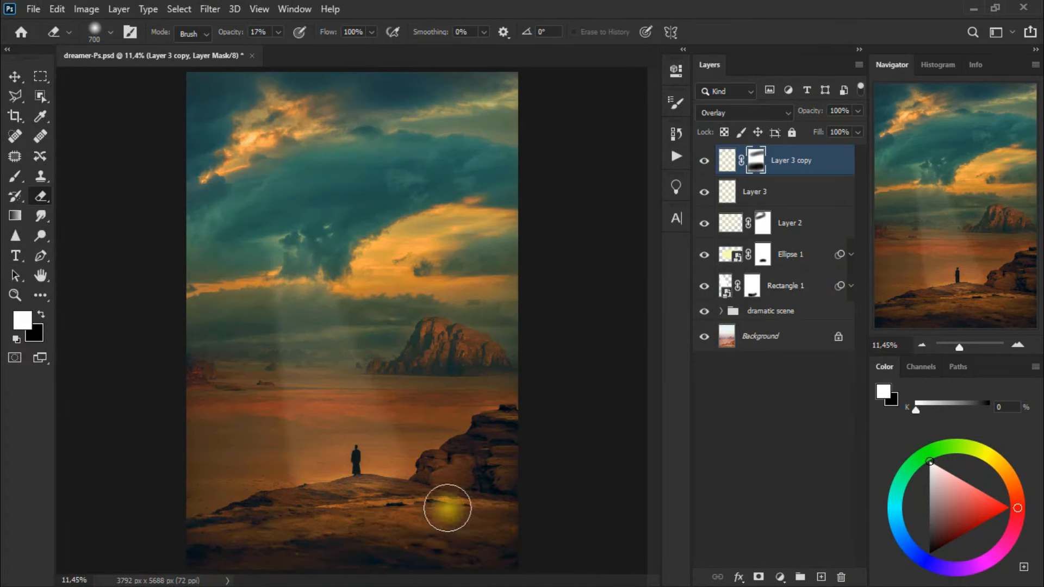
Add a new layer and brush pale yellow light at 22% opacity across the middle band of clouds
click(17, 178)
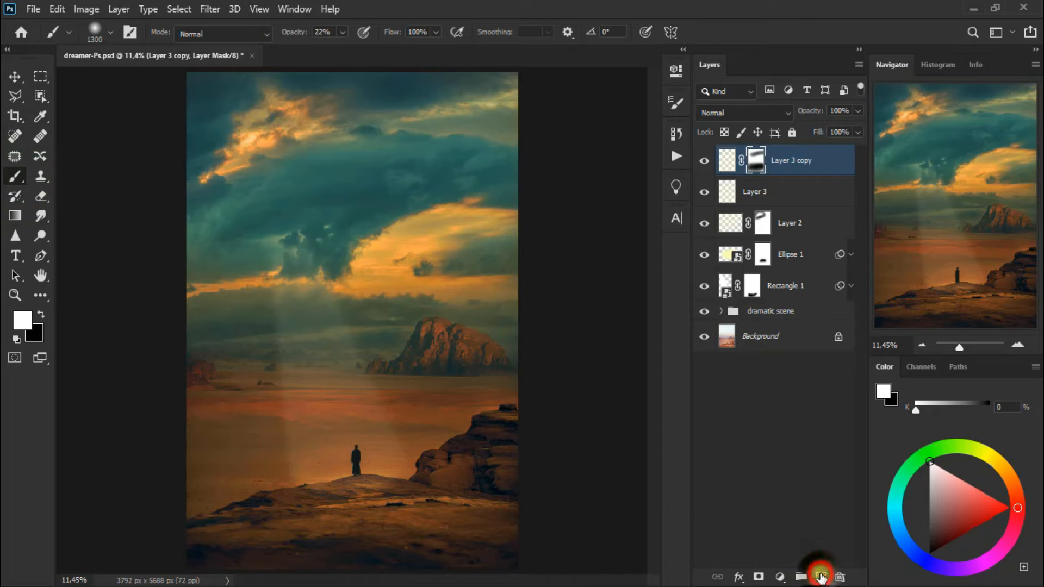
click(821, 577)
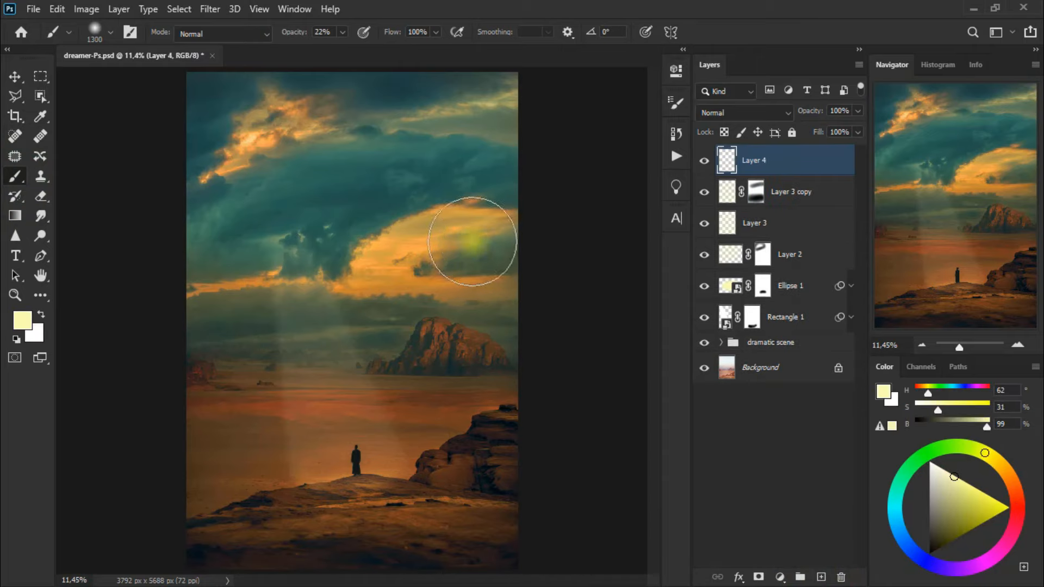
drag(452, 246, 407, 249)
drag(322, 243, 119, 308)
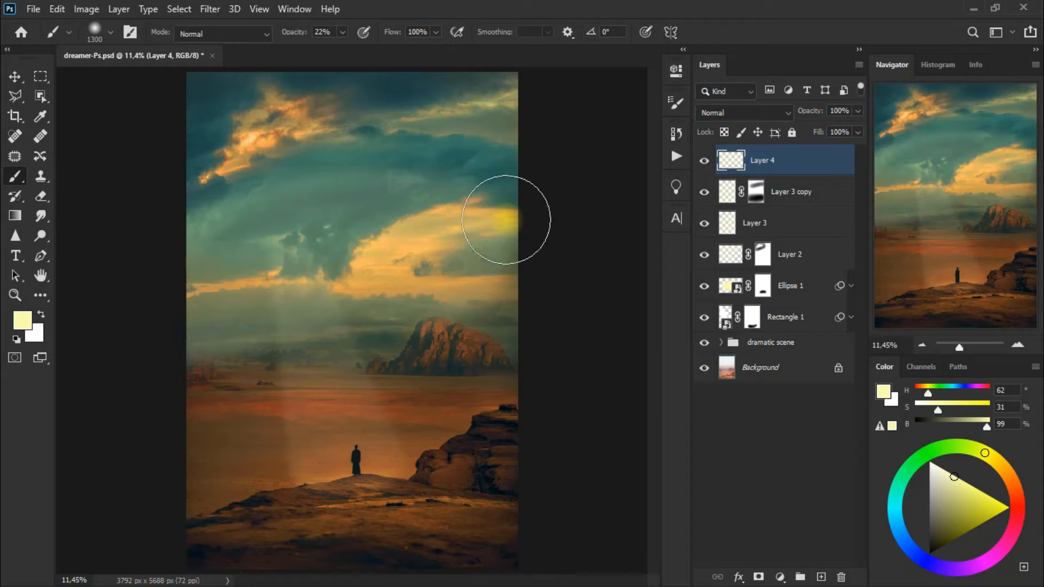
Set Layer 4 to Overlay blending and compare its cloud light on and off
click(736, 113)
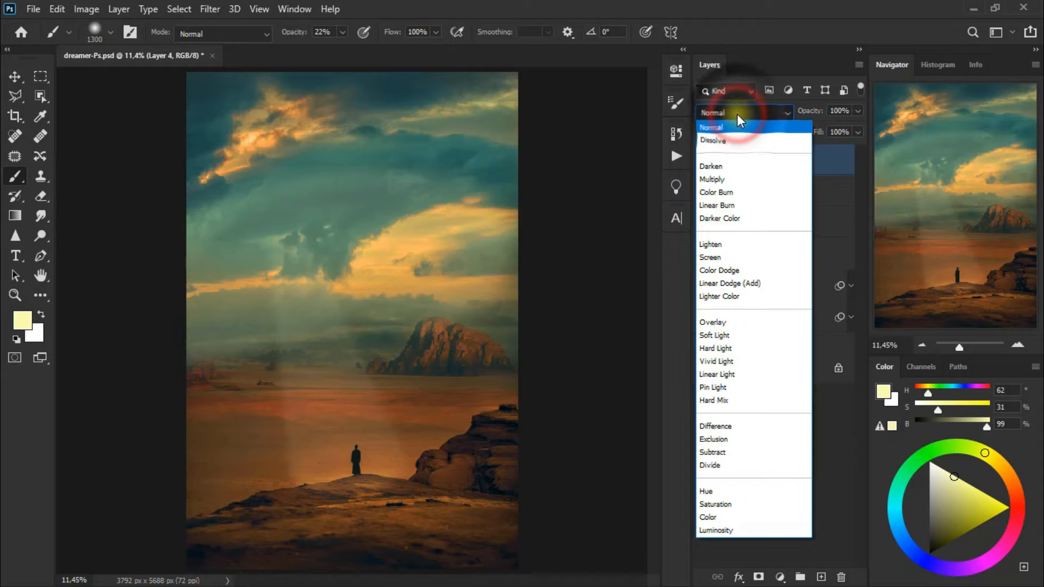
click(724, 322)
click(703, 161)
click(704, 161)
click(703, 162)
click(703, 162)
click(703, 162)
click(703, 162)
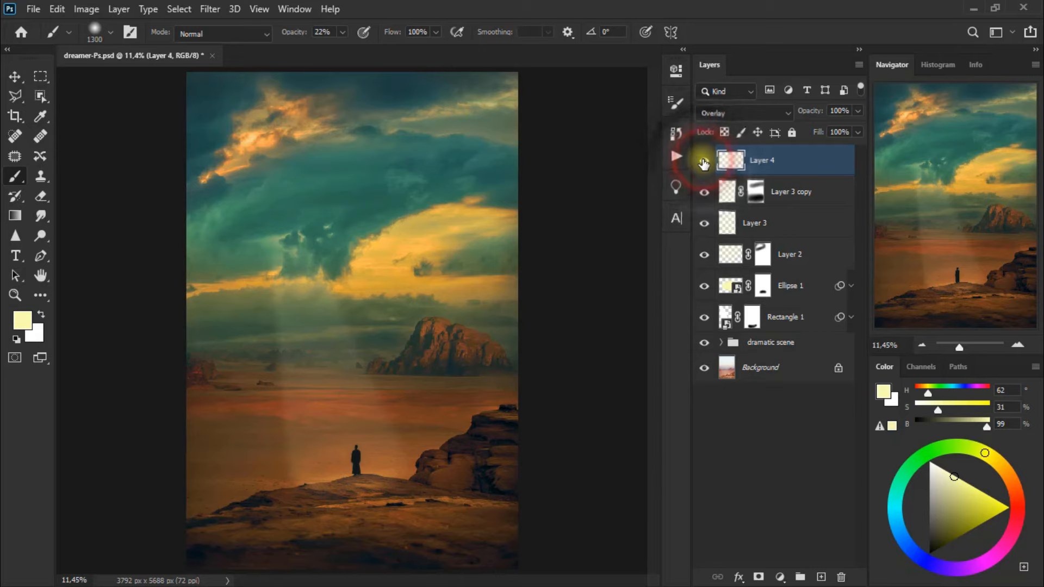
Add a layer mask to Layer 4 and erase it across the central clouds and horizon with the 900 px Eraser at 17% opacity
click(762, 577)
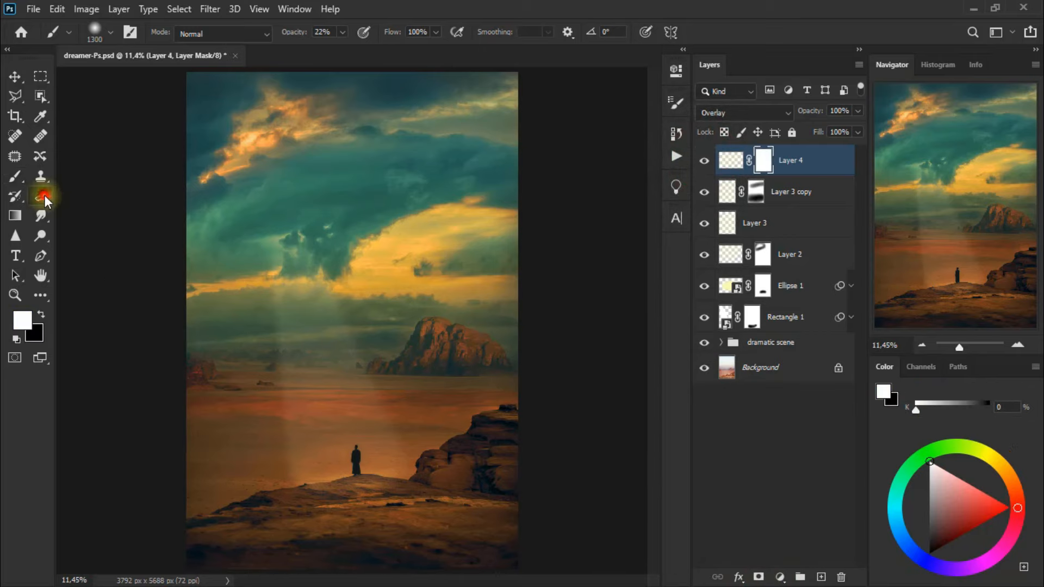
right_click(44, 194)
click(95, 194)
click(498, 230)
key(])
key(])
drag(395, 224, 219, 219)
drag(193, 294, 170, 325)
drag(231, 211, 398, 226)
drag(406, 284, 389, 230)
drag(483, 325, 356, 357)
drag(220, 384, 262, 389)
mouse_move(422, 228)
mouse_down()
mouse_move(395, 235)
mouse_move(460, 235)
mouse_move(482, 211)
mouse_move(408, 196)
mouse_up()
click(706, 166)
click(706, 166)
Erase more of Layer 4's mask over the bright right-hand clouds and the haze above the horizon, comparing the layer on and off
drag(387, 203, 220, 203)
drag(429, 191, 459, 240)
drag(479, 262, 483, 309)
mouse_move(462, 308)
mouse_down()
mouse_move(406, 295)
mouse_move(407, 264)
mouse_up()
mouse_move(433, 257)
mouse_down()
mouse_move(504, 243)
mouse_move(453, 299)
mouse_move(396, 311)
mouse_up()
drag(433, 217, 426, 202)
click(701, 164)
click(701, 163)
drag(247, 368, 184, 385)
drag(401, 340, 370, 348)
mouse_move(485, 282)
mouse_down()
mouse_move(405, 243)
mouse_move(229, 344)
mouse_up()
click(704, 167)
click(703, 166)
click(394, 170)
click(708, 163)
click(705, 162)
click(15, 75)
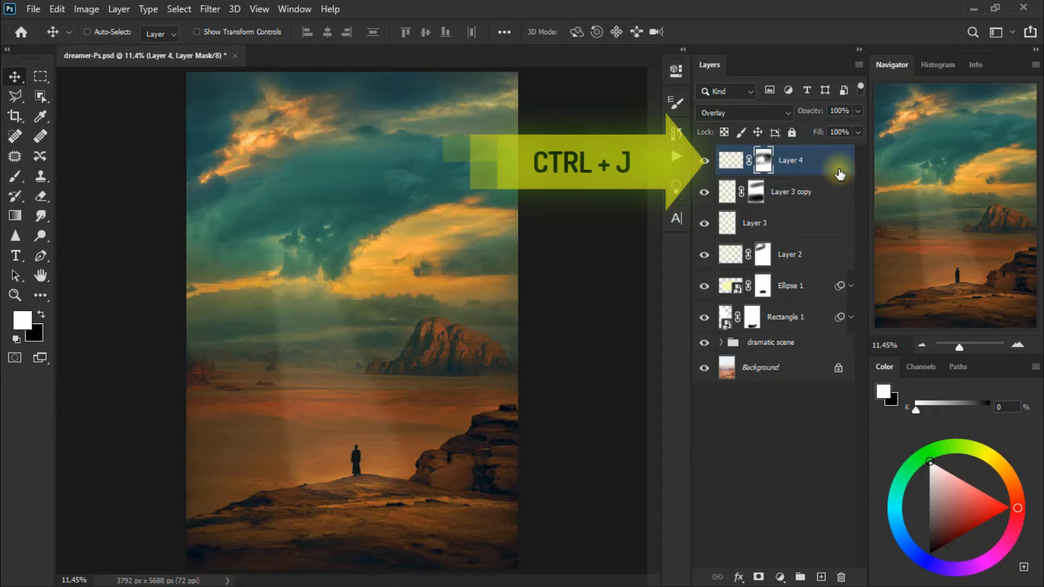
Duplicate Layer 4, set the copy's opacity to 58% and compare it on and off
key(ctrl+j)
click(857, 111)
drag(856, 129, 813, 132)
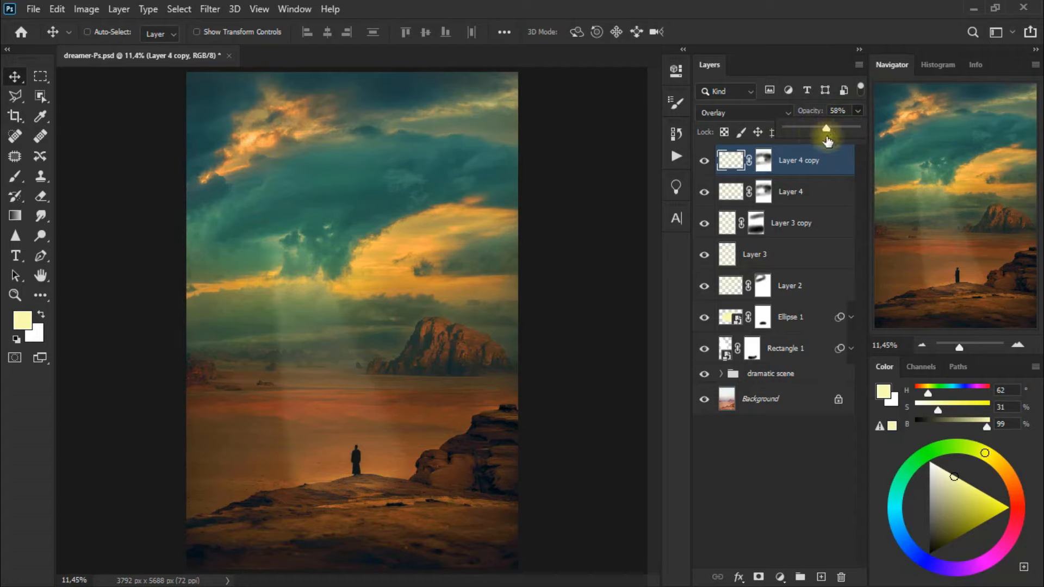
click(699, 161)
click(698, 160)
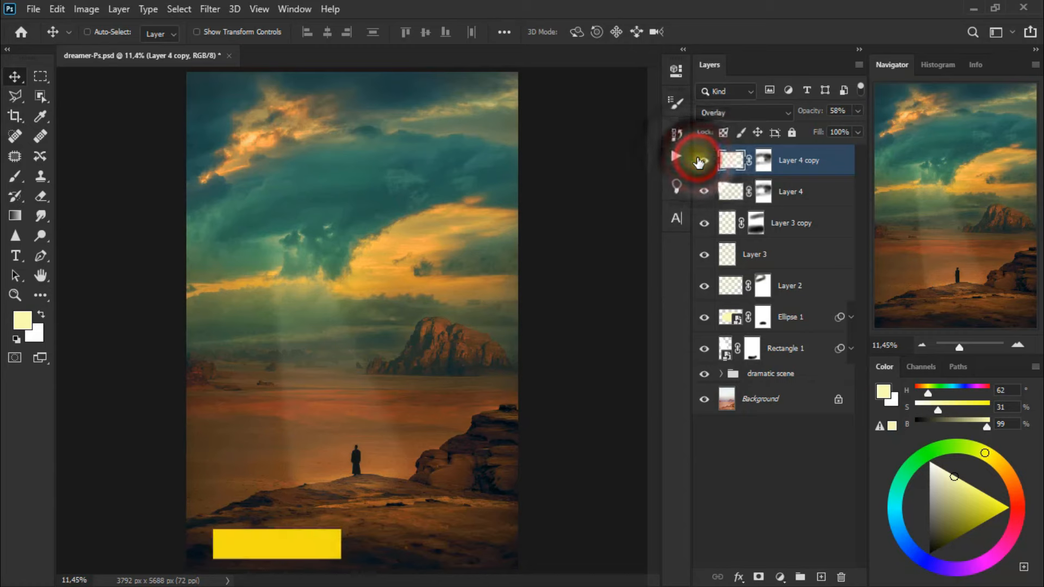
click(699, 161)
click(699, 162)
click(698, 162)
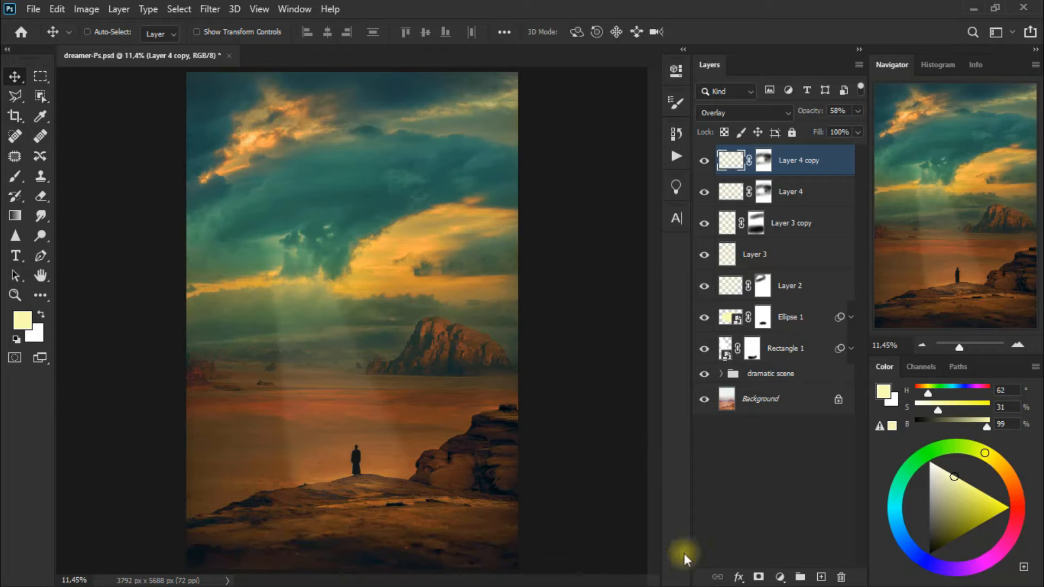
Add a new layer and brush pale yellow light at 22% opacity over the desert plain and foreground rocks
click(821, 577)
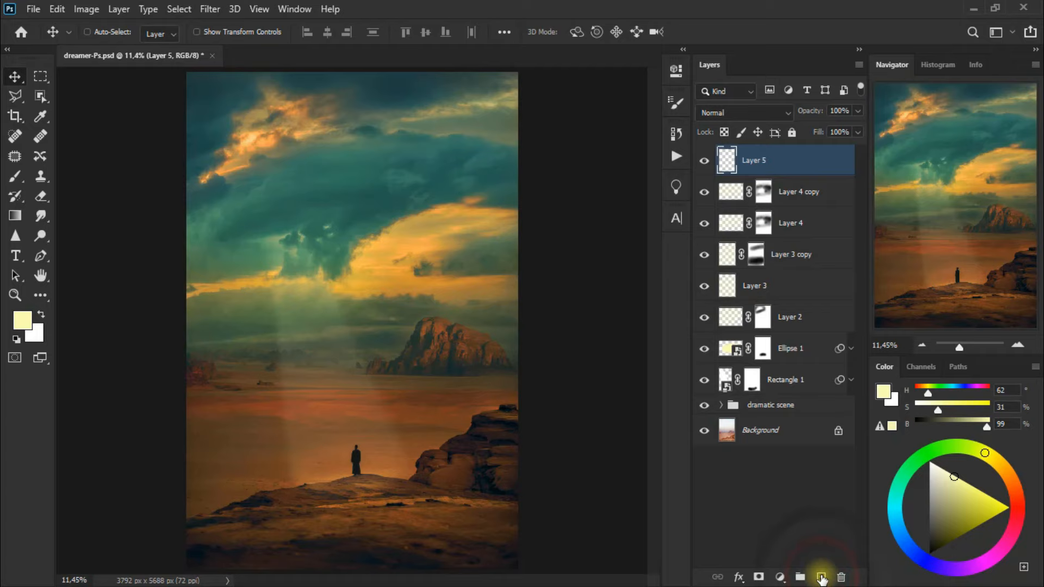
click(15, 176)
click(90, 181)
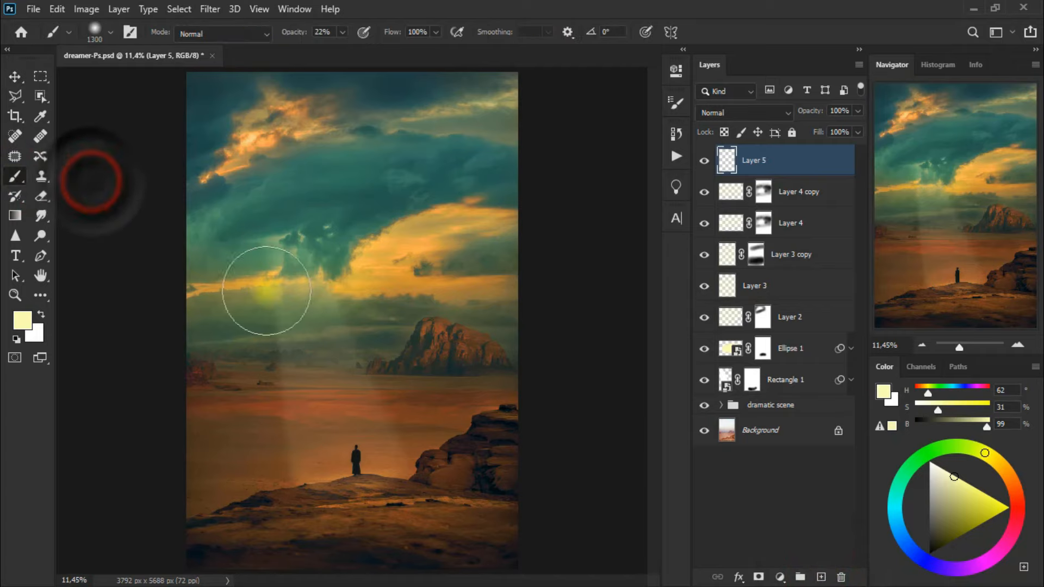
drag(480, 433, 123, 526)
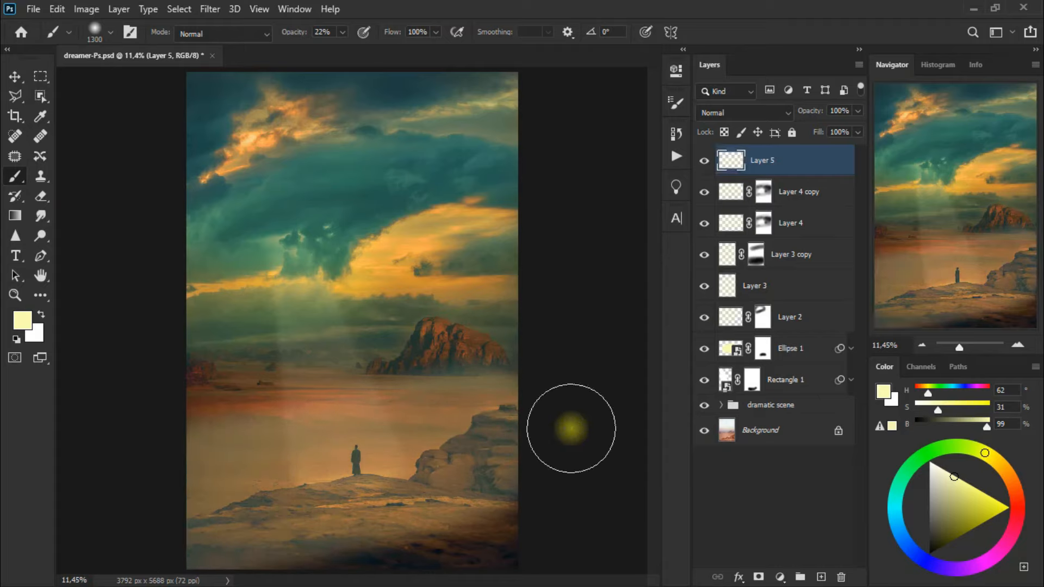
Set Layer 5 to Overlay blending and compare its ground light on and off
click(731, 111)
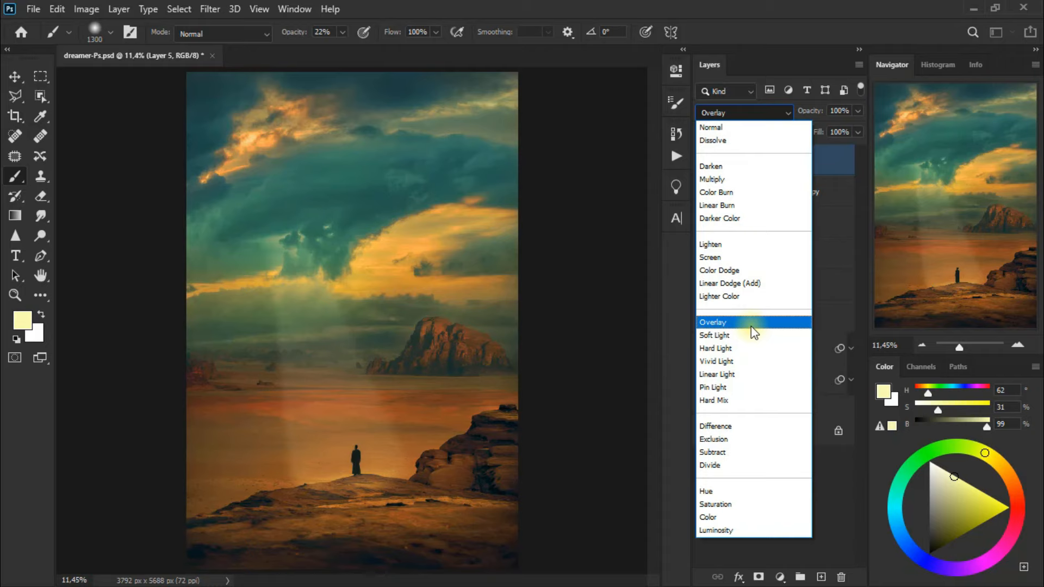
click(750, 328)
click(702, 161)
click(703, 160)
click(703, 161)
click(703, 161)
click(704, 161)
click(704, 160)
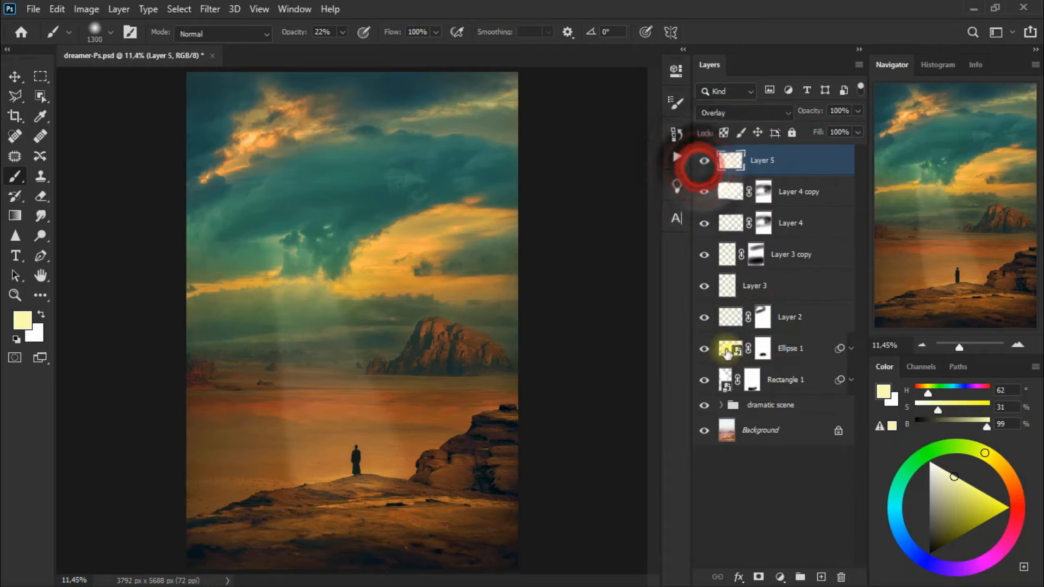
Add a layer mask to Layer 5 and erase it around the figure and foreground edges with the 900 px Eraser at 17% opacity
click(758, 577)
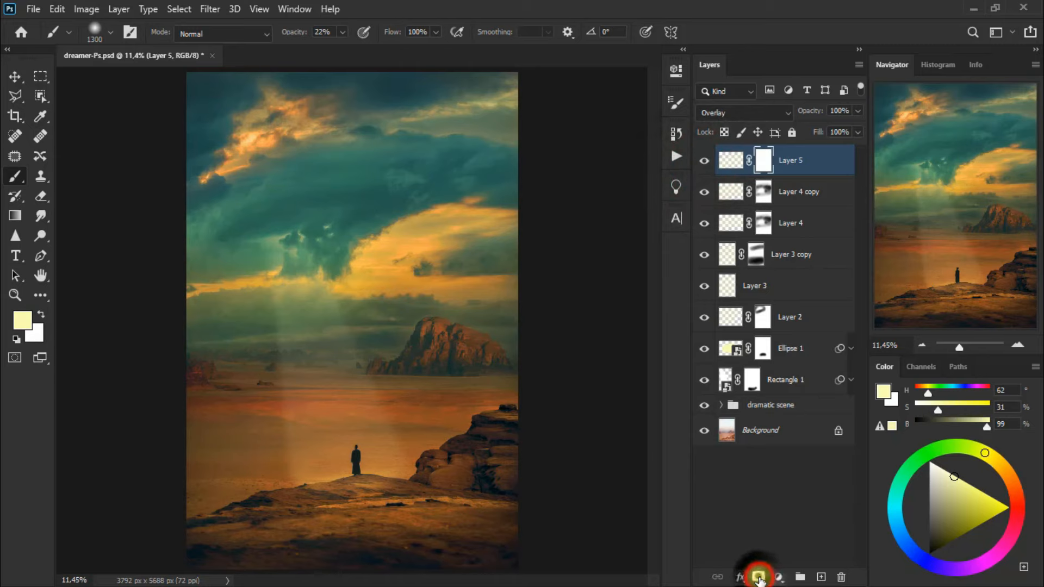
key(d)
click(45, 195)
click(101, 193)
click(429, 422)
click(403, 435)
click(387, 436)
click(321, 436)
click(270, 457)
click(221, 486)
click(209, 566)
click(530, 537)
Erase Layer 5's mask across the sand plain and the base of the distant mountain, comparing the layer on and off
click(256, 462)
click(279, 448)
click(303, 413)
click(703, 161)
click(704, 161)
click(411, 385)
click(298, 409)
click(439, 404)
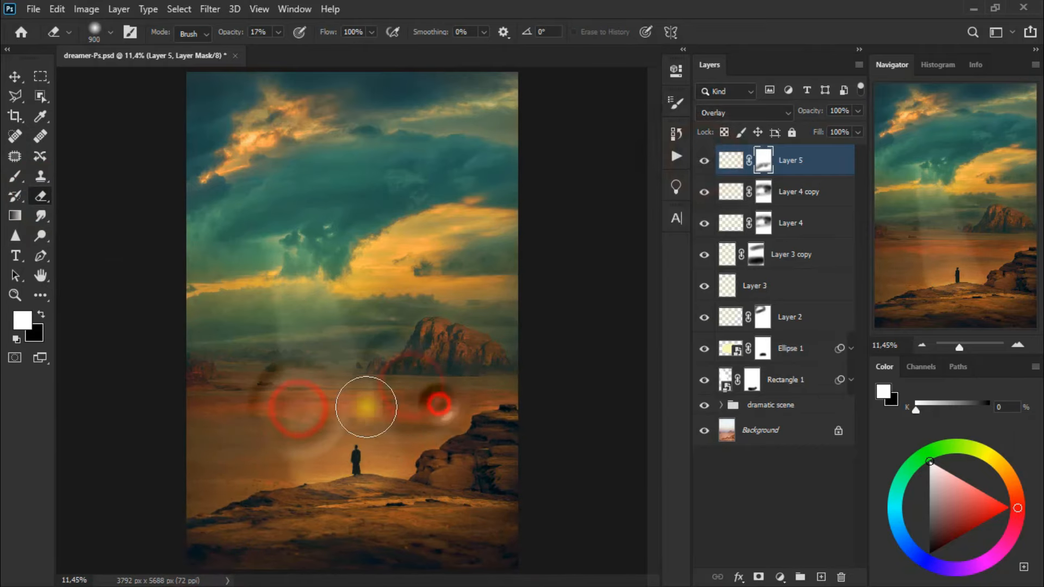
click(703, 161)
click(704, 161)
click(465, 360)
click(396, 384)
click(296, 392)
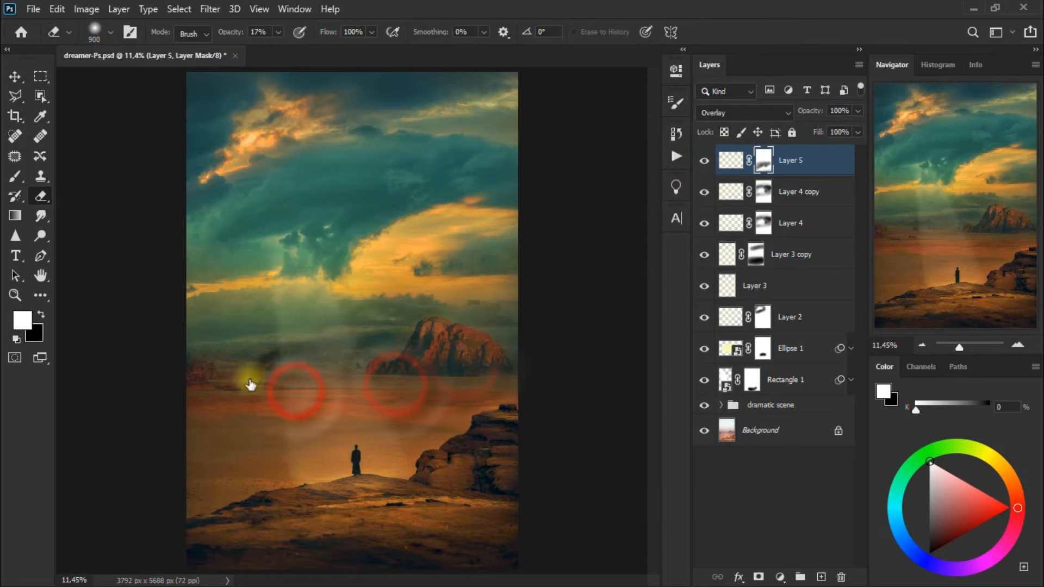
click(704, 161)
click(703, 161)
Refine Layer 5's mask by erasing over the foreground corners, parts of the sand and the right-hand rocks, checking the layer's effect
click(494, 504)
click(208, 554)
click(241, 542)
click(206, 542)
click(704, 161)
click(704, 161)
click(338, 381)
click(270, 428)
click(704, 161)
click(704, 161)
click(503, 385)
click(704, 162)
click(704, 162)
click(502, 435)
click(492, 468)
click(475, 472)
click(705, 162)
click(705, 162)
click(704, 161)
click(704, 162)
Duplicate Layer 5, and compare Layer 5 copy, Layer 4 and Layer 4 copy on and off
click(20, 80)
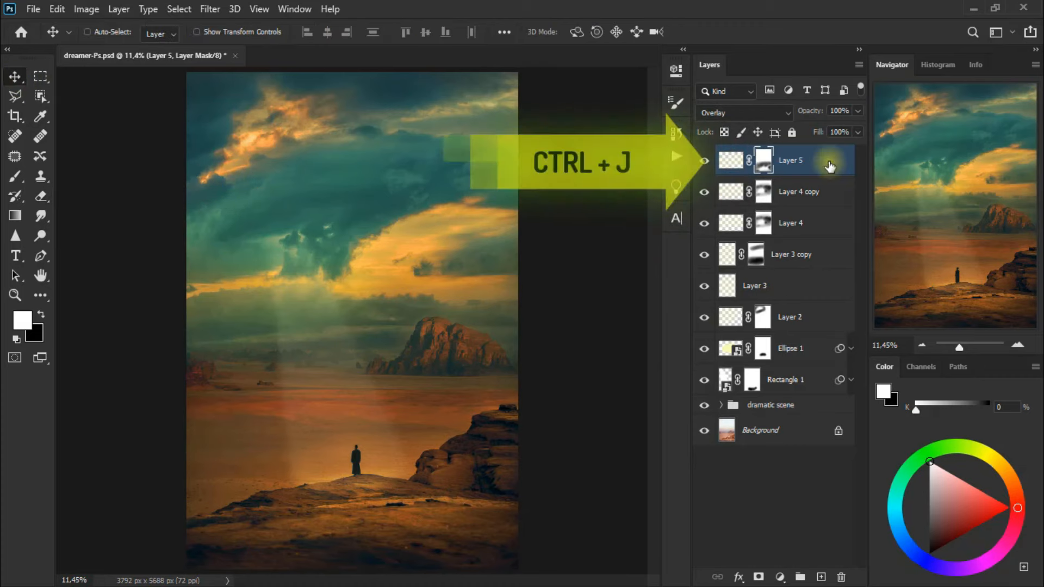
key(ctrl+j)
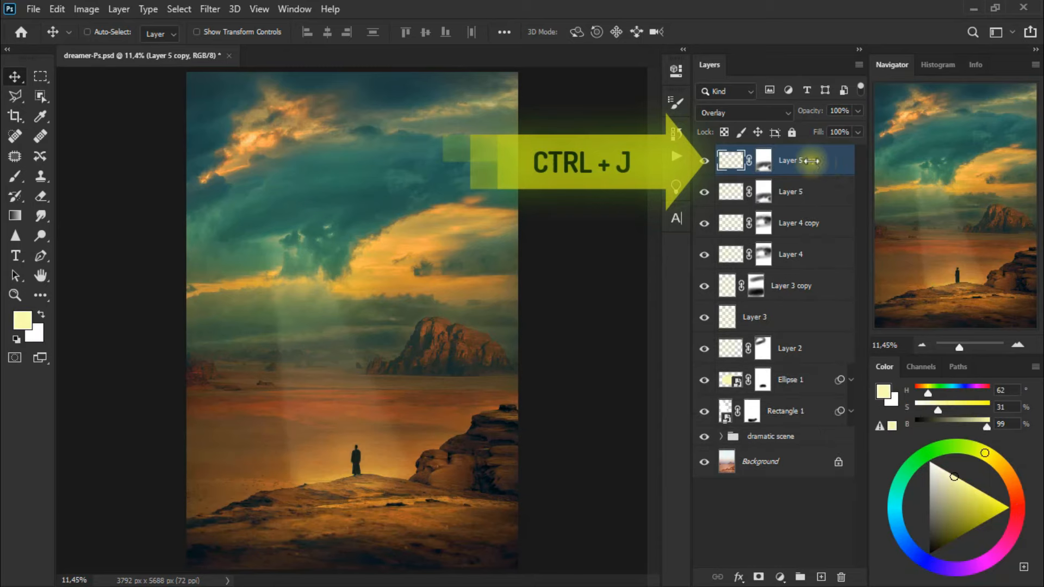
click(706, 162)
click(706, 161)
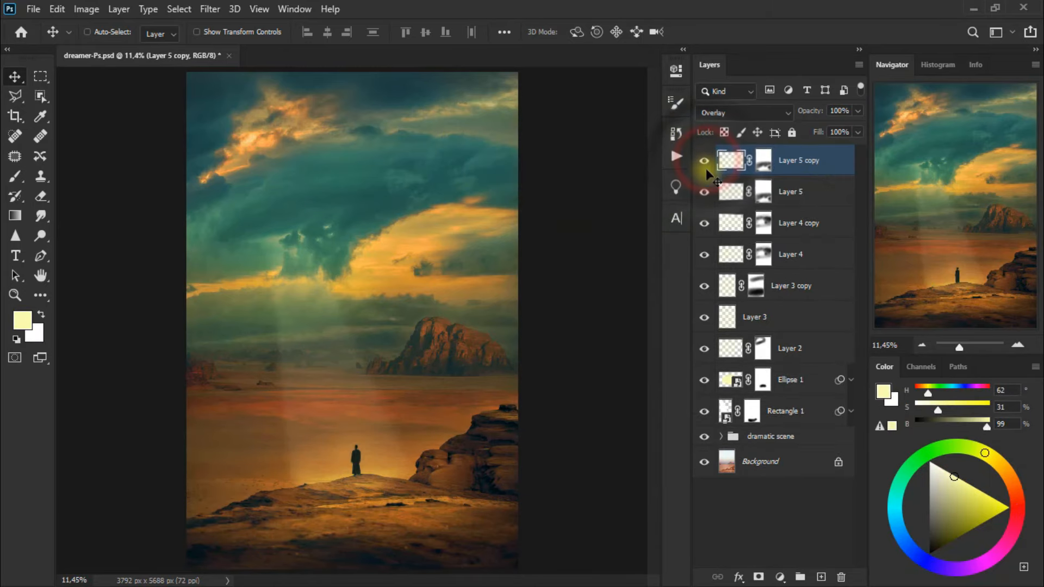
click(703, 255)
click(704, 255)
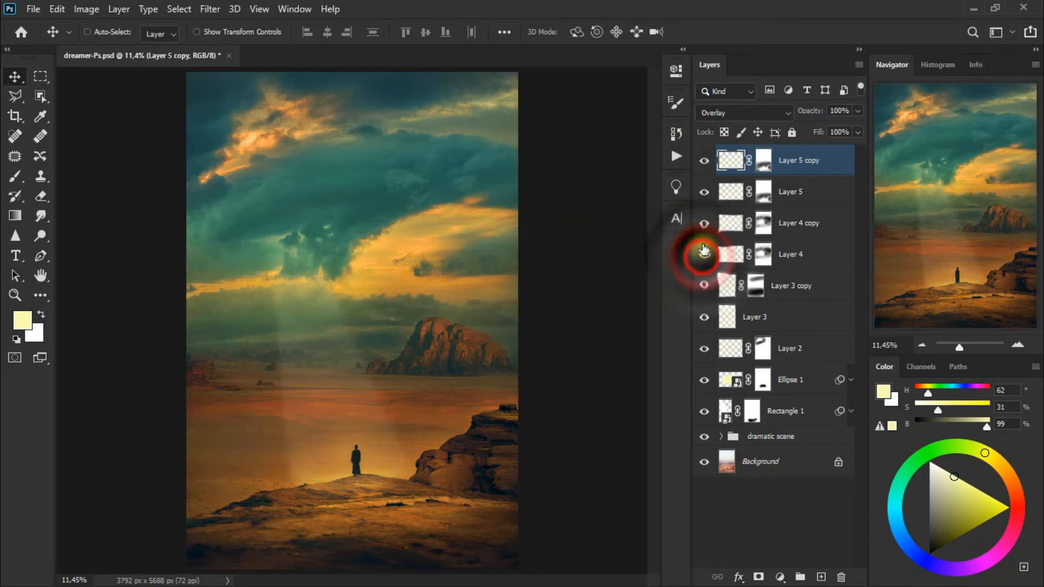
click(704, 223)
click(704, 223)
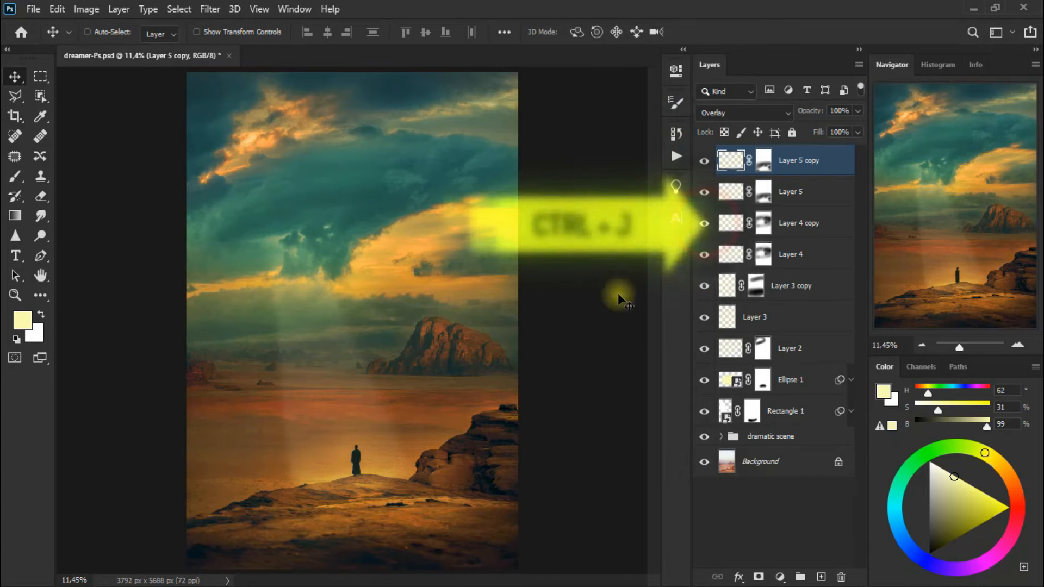
Duplicate Layer 4 copy to strengthen the cloud light and compare the new duplicate on and off
click(828, 230)
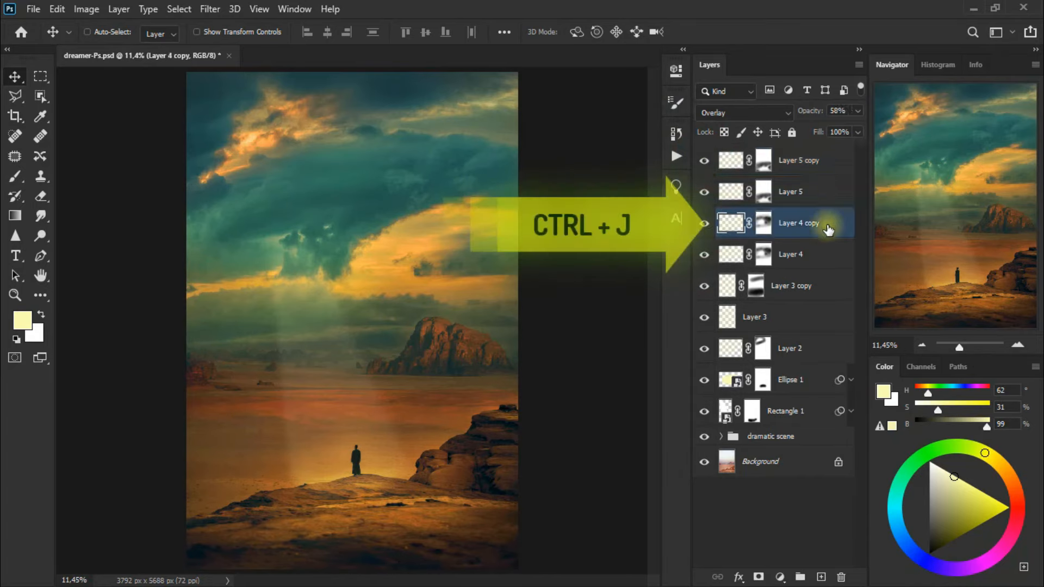
key(ctrl+j)
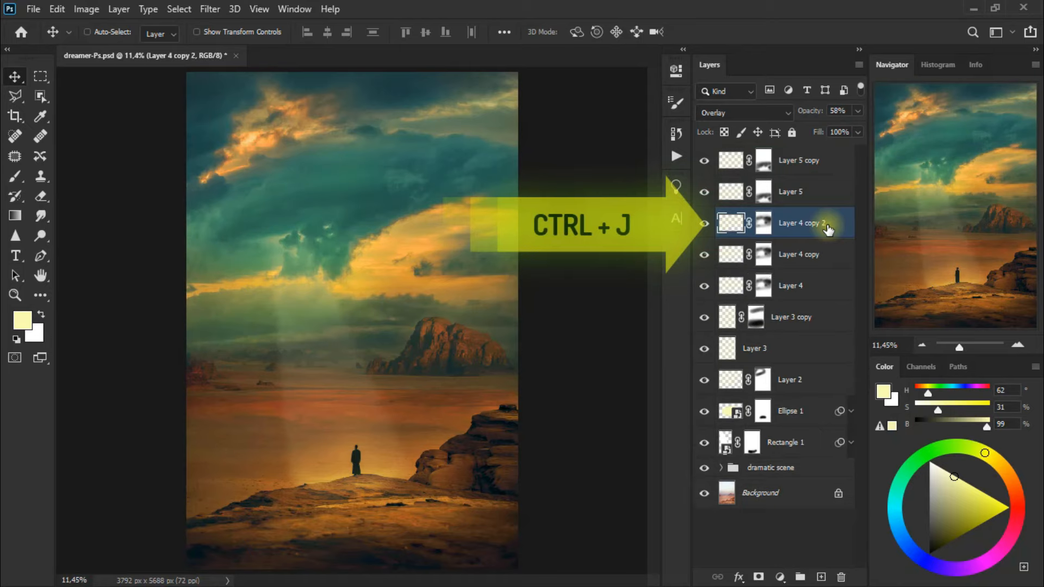
click(706, 226)
click(706, 226)
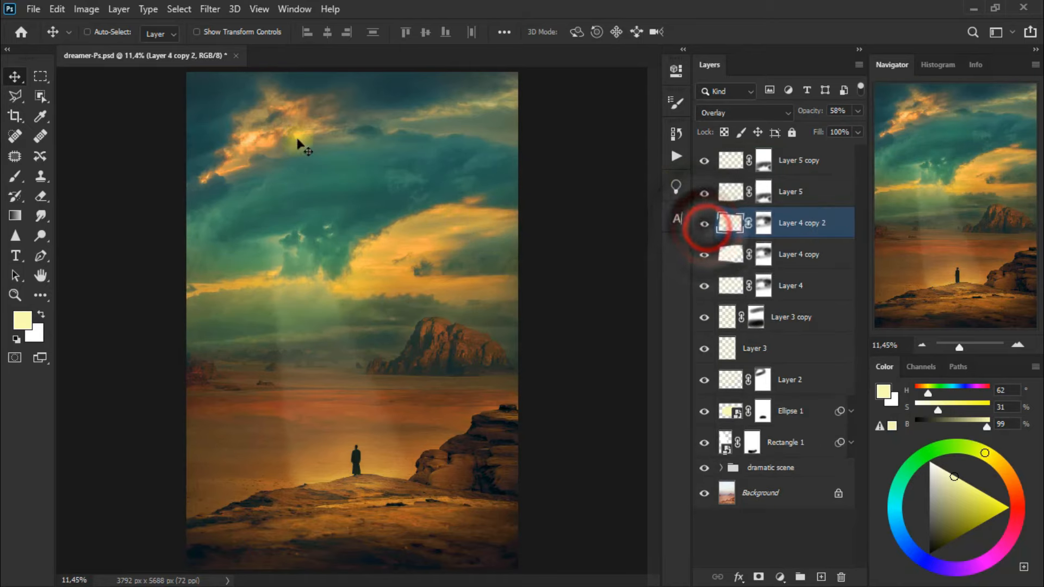
drag(299, 312, 293, 336)
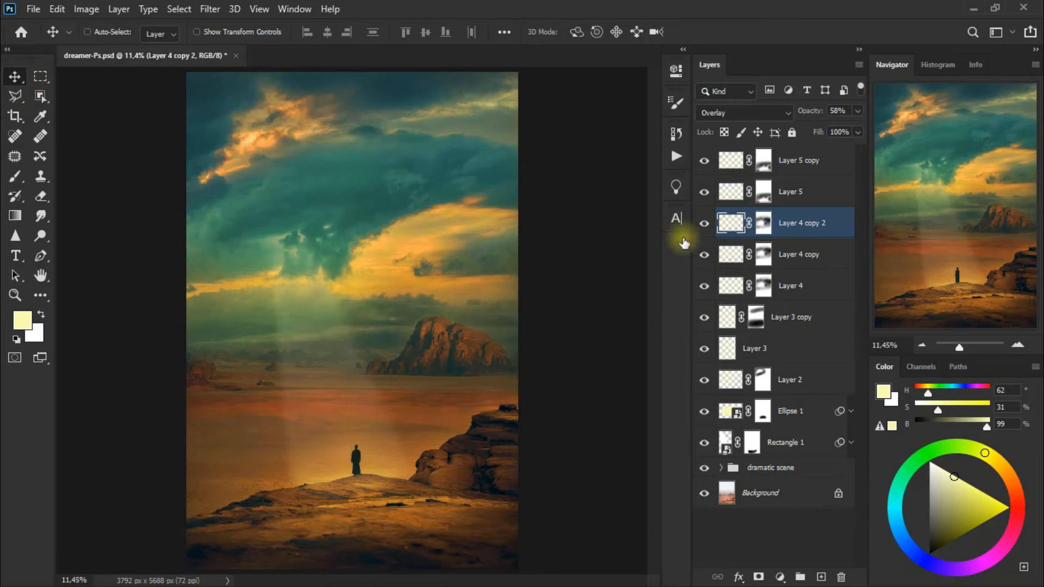
click(704, 224)
click(704, 224)
click(705, 224)
click(704, 223)
click(705, 224)
click(705, 224)
click(704, 224)
click(704, 224)
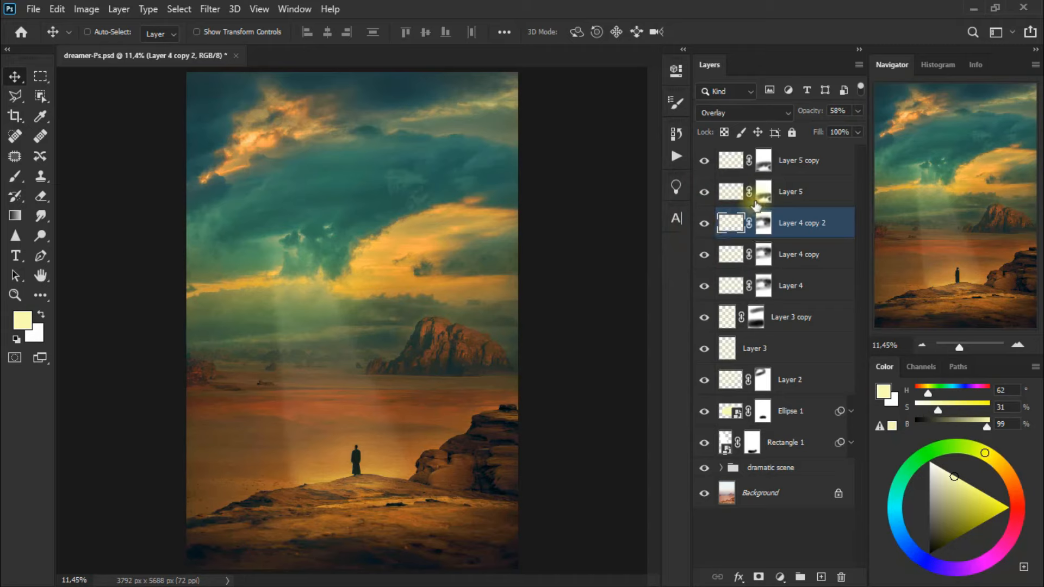
Group the layers from Layer 5 copy down to Rectangle 1 and name the group "ray of lights"
click(825, 167)
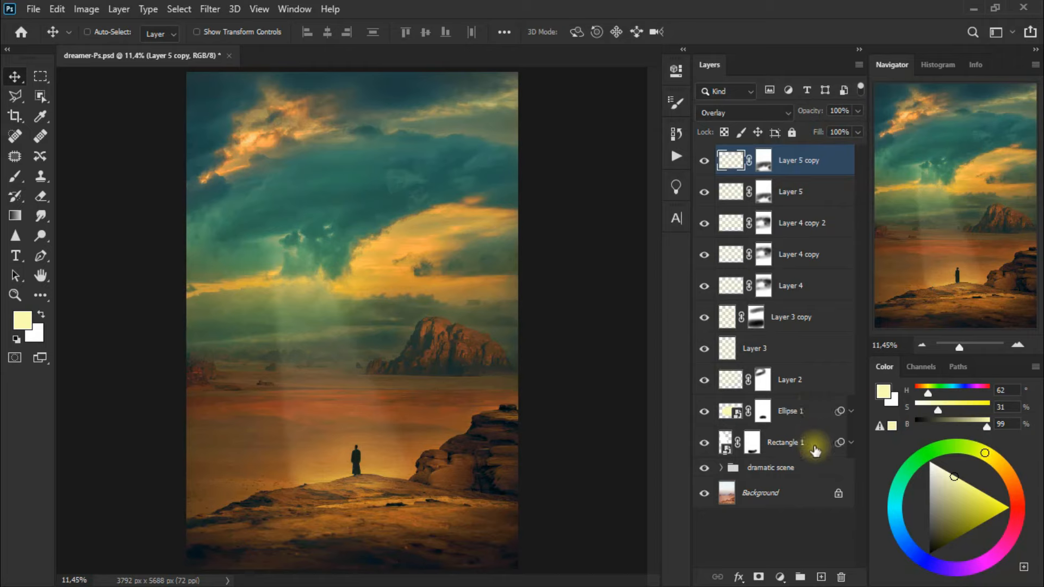
shift+click(815, 450)
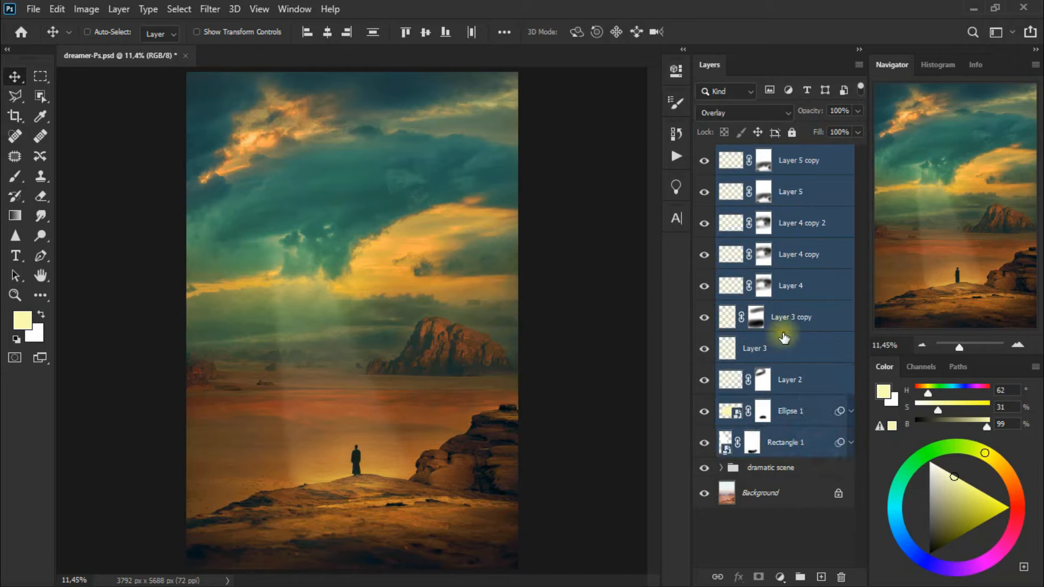
key(ctrl+g)
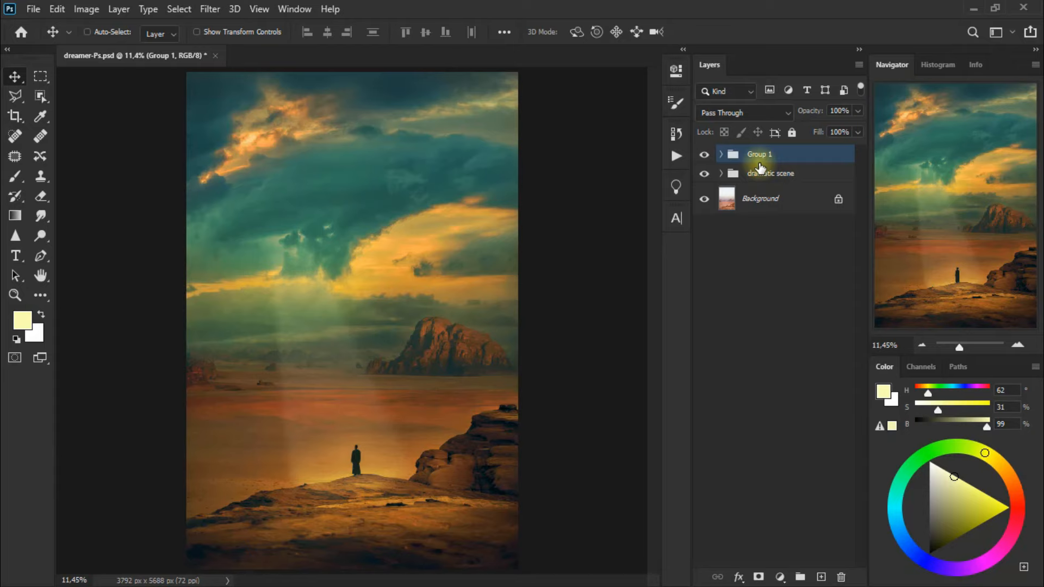
double_click(760, 155)
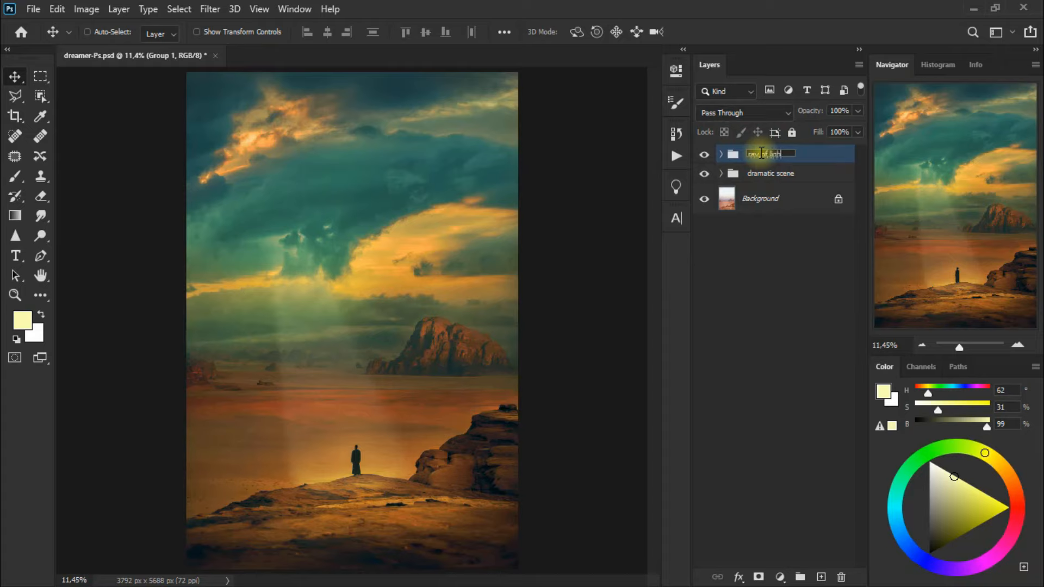
text(ray of lights)
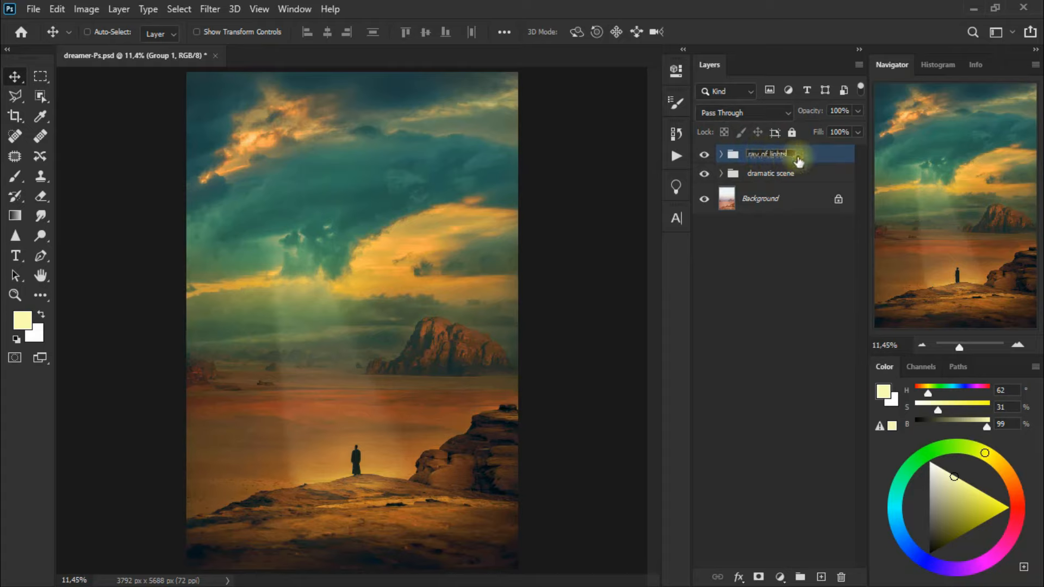
Compare the image with the ray of lights group hidden and shown
click(708, 157)
click(708, 159)
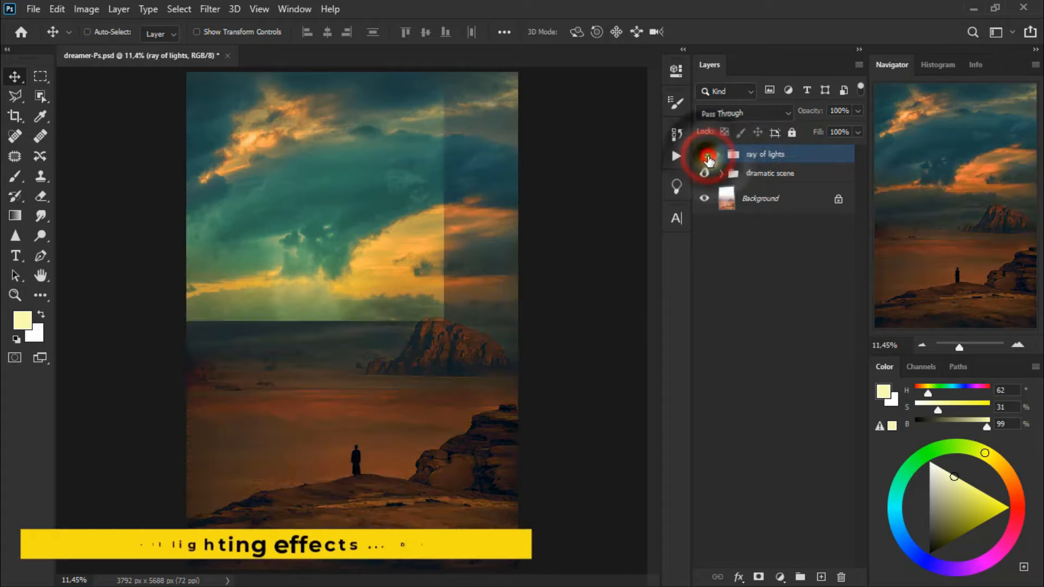
click(705, 156)
click(706, 157)
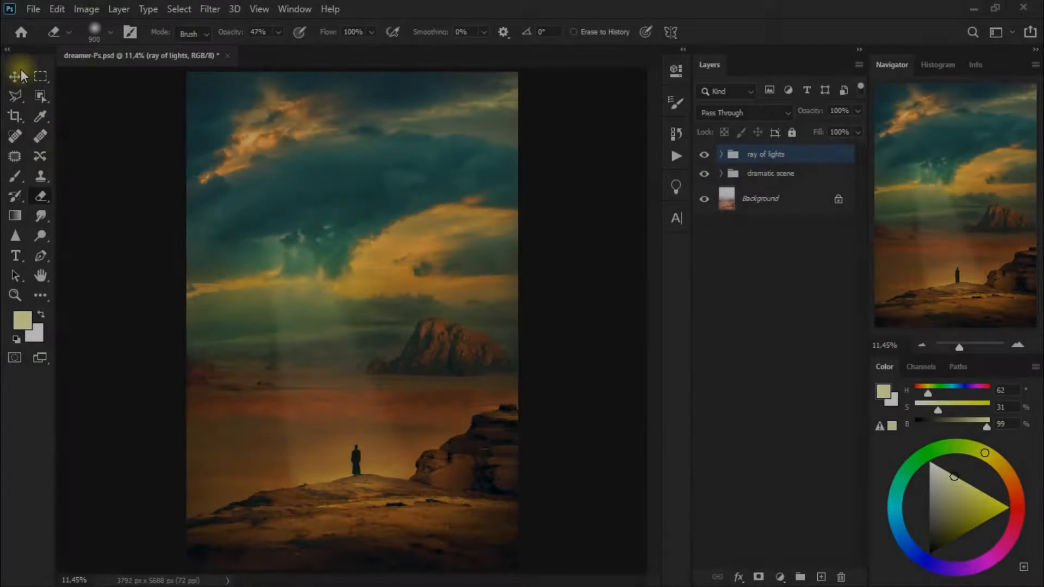
Add a Curves adjustment layer above the ray of lights group
click(20, 70)
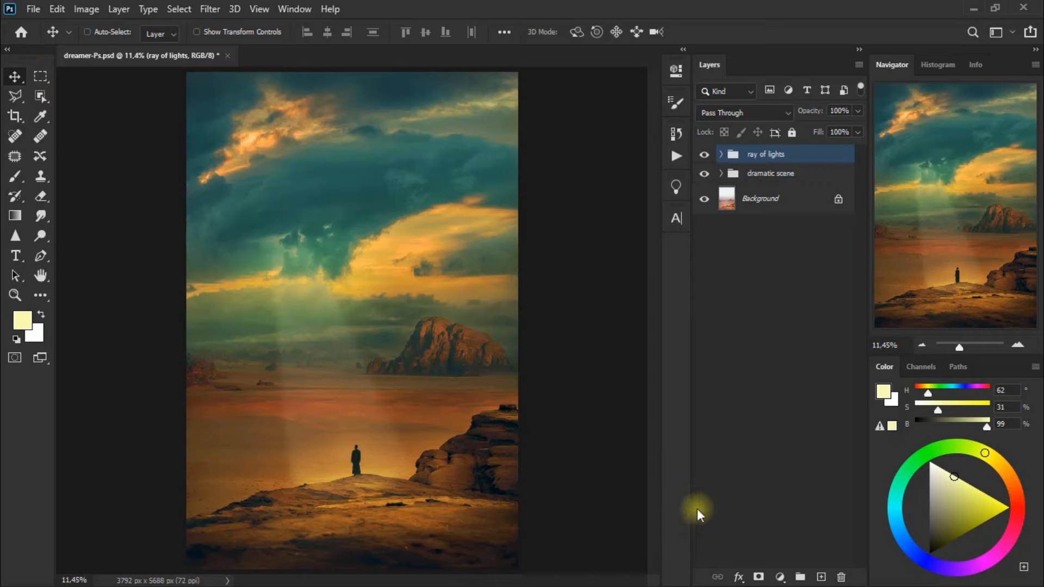
click(781, 578)
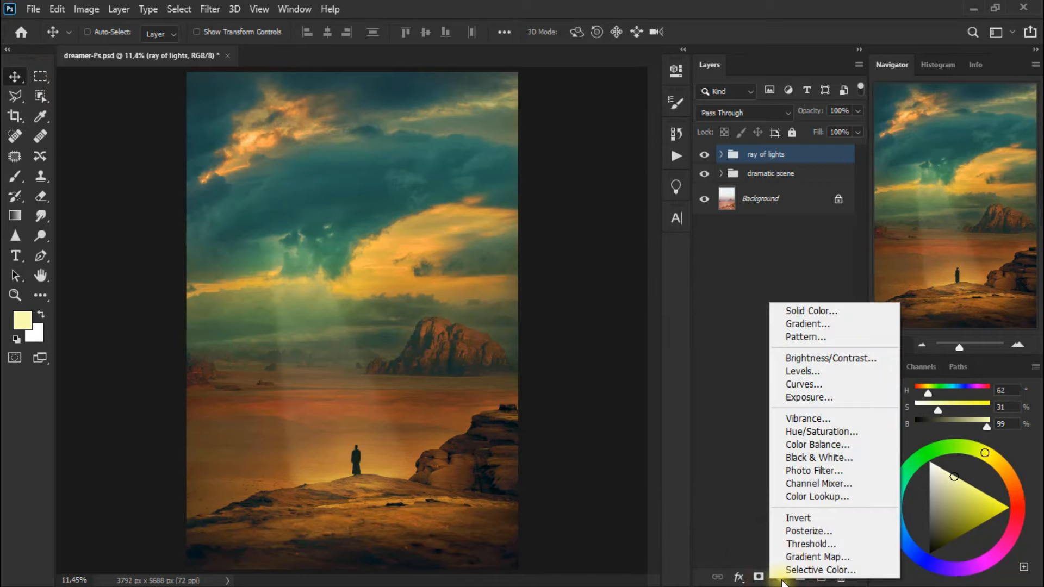
click(867, 382)
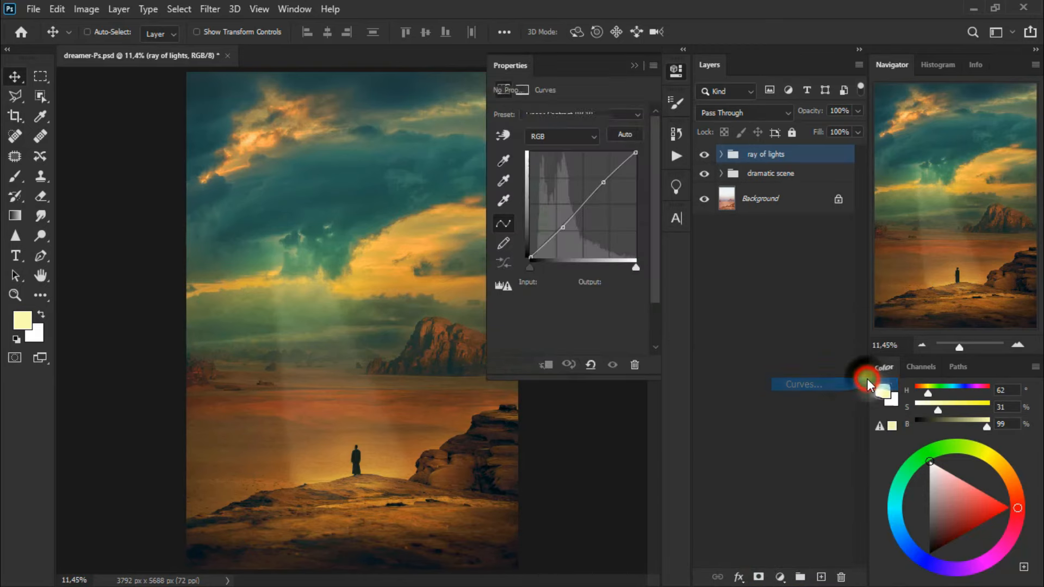
Apply the Linear Contrast (RGB) preset to the Curves 1 adjustment layer
click(591, 115)
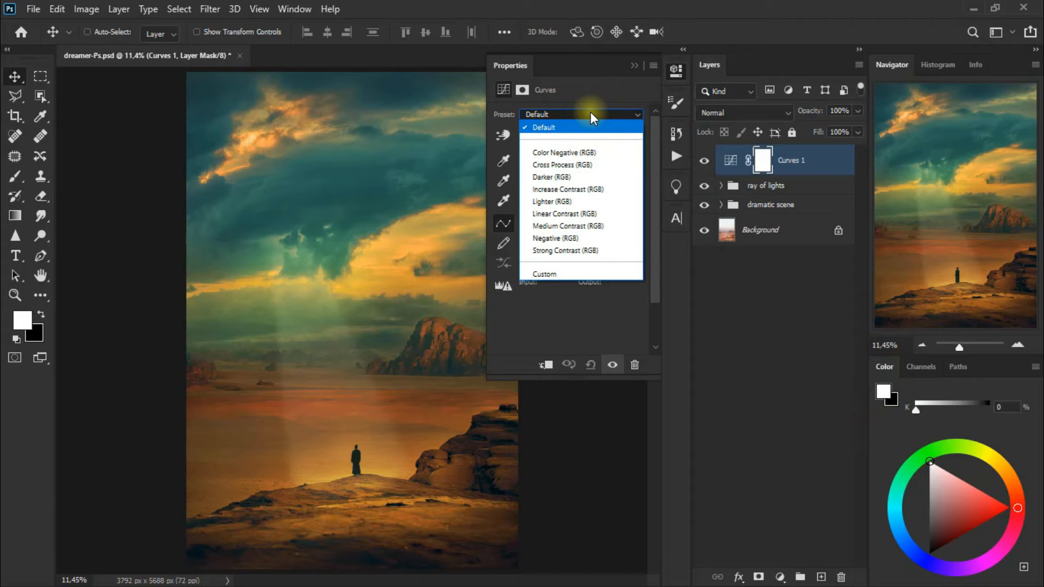
click(615, 215)
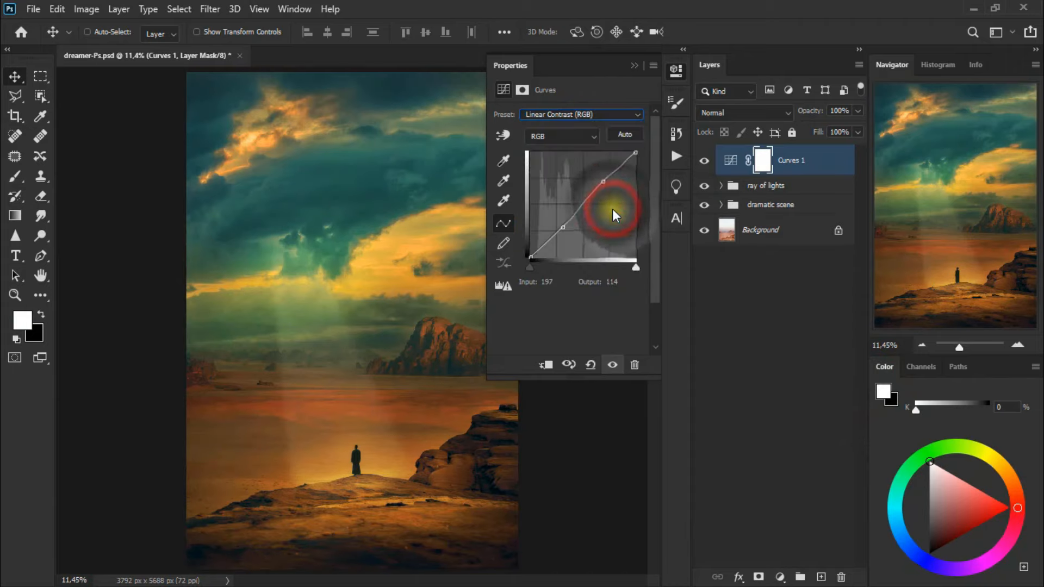
click(633, 66)
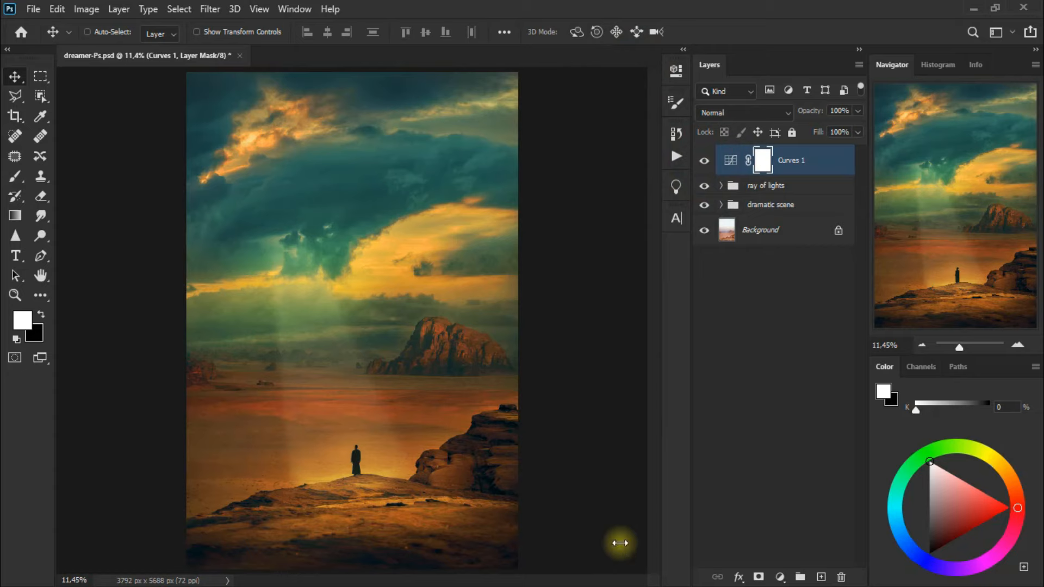
Add a Hue/Saturation adjustment layer above Curves 1 with the Old Style preset
click(779, 576)
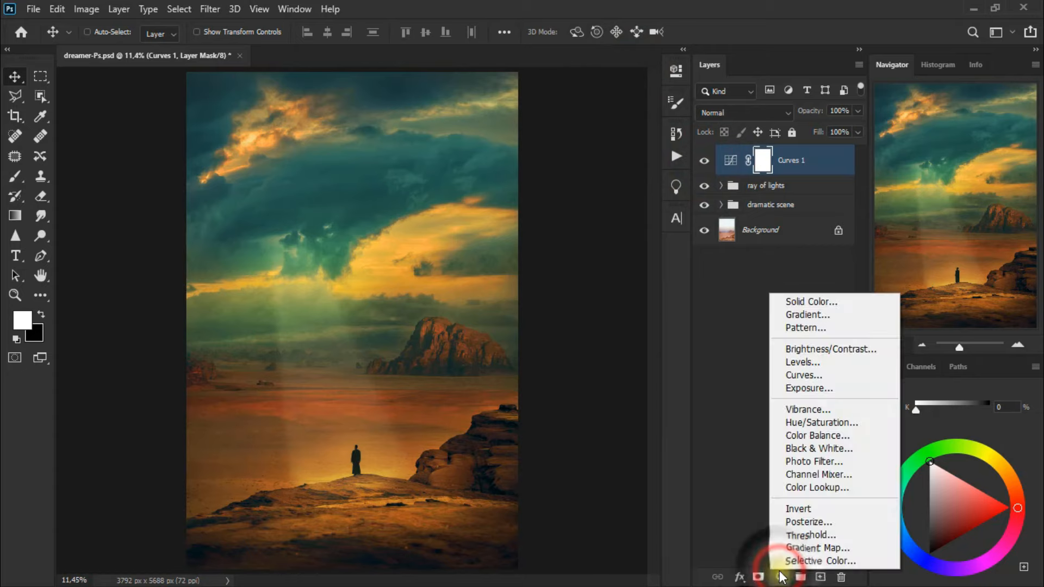
click(879, 422)
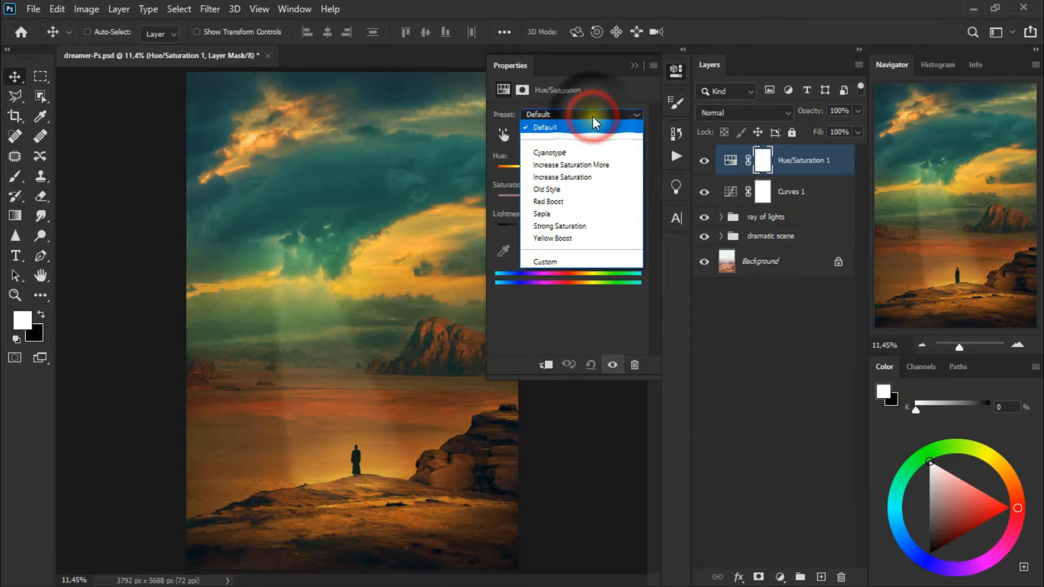
click(591, 188)
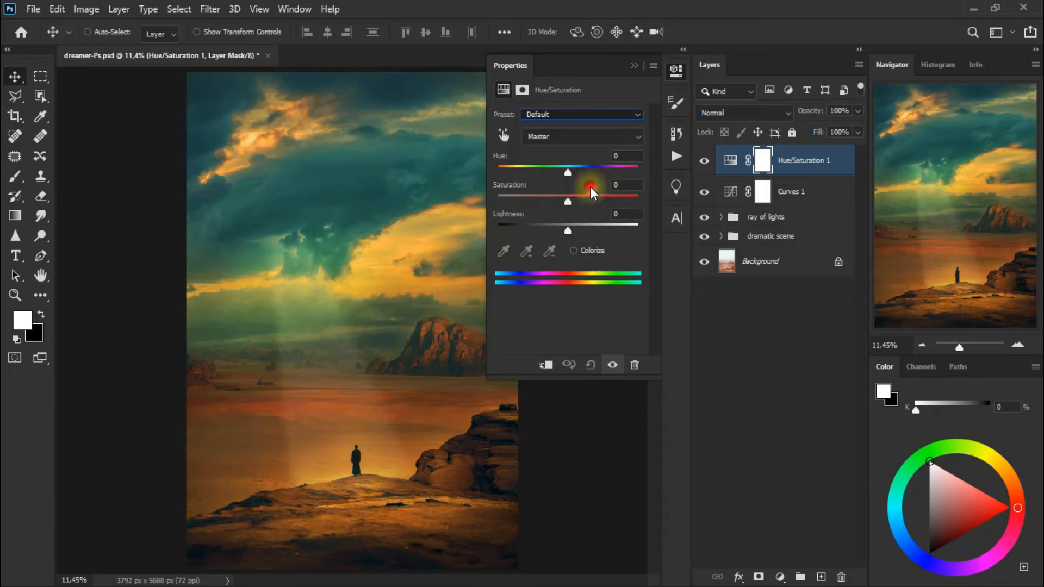
click(633, 65)
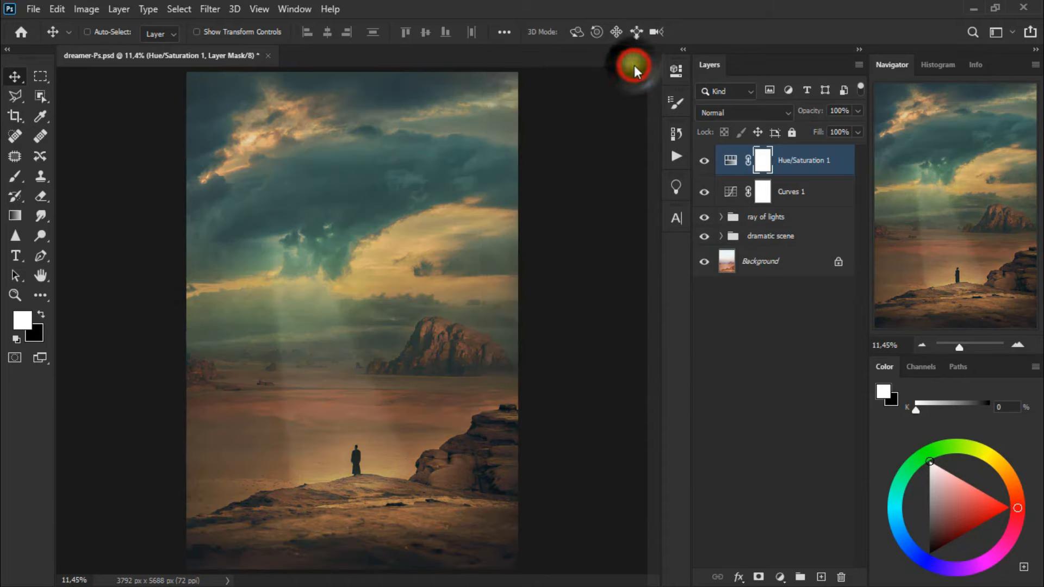
Set the Hue/Saturation 1 layer to Soft Light at 25% opacity and compare it hidden and shown
click(735, 116)
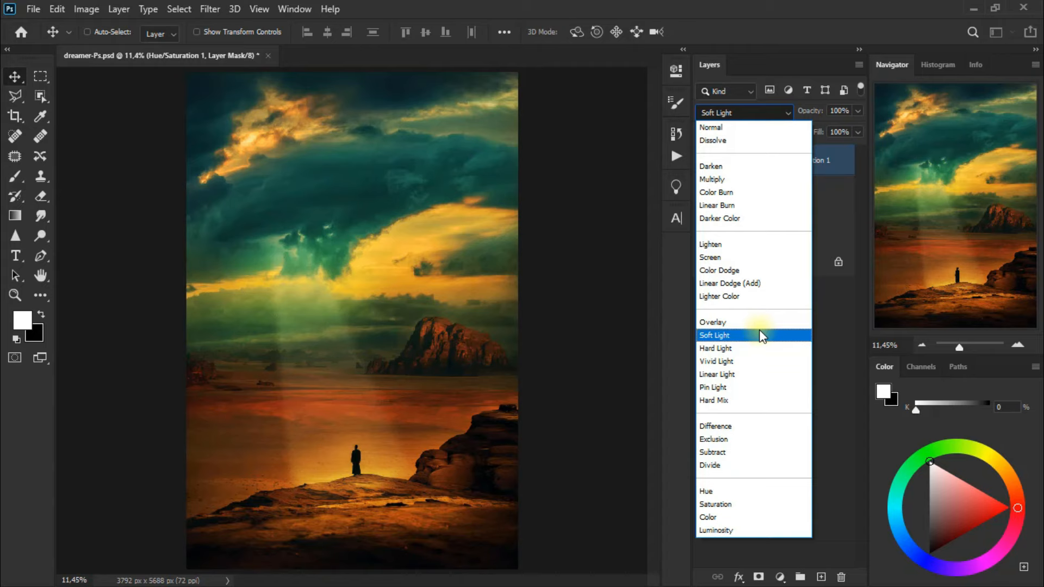
click(759, 330)
click(854, 113)
drag(833, 130, 816, 130)
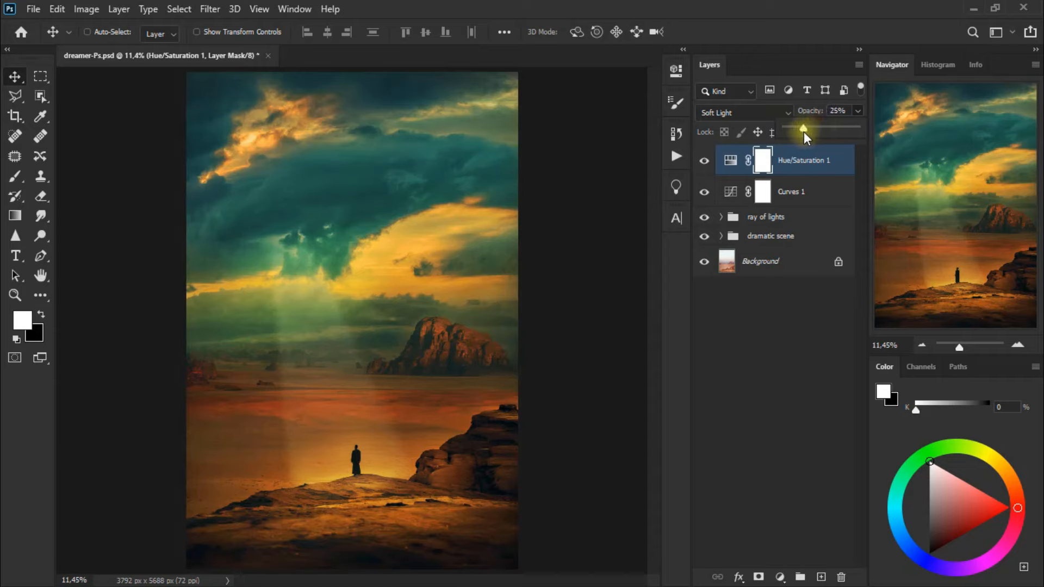
click(704, 162)
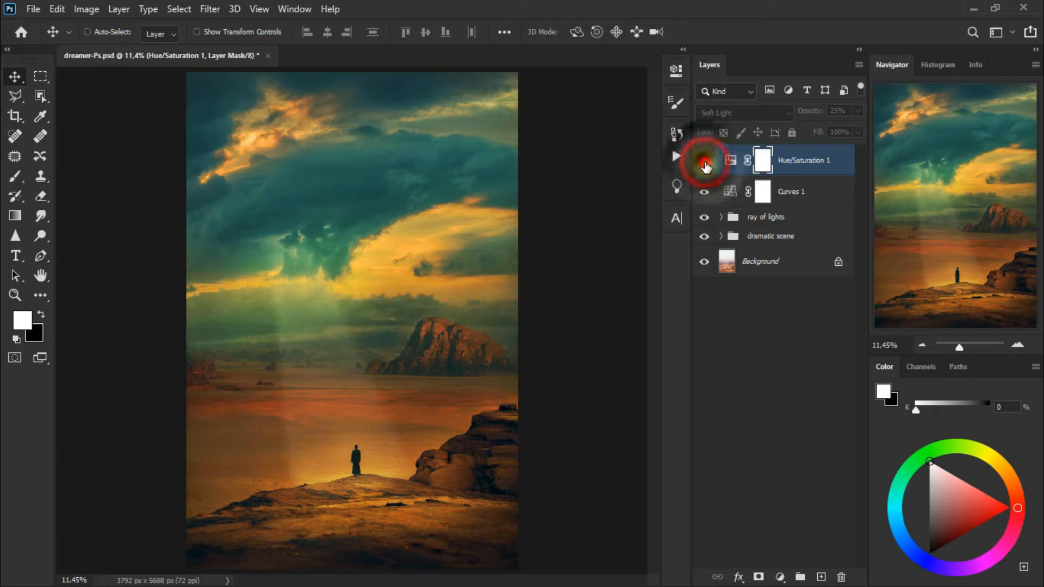
click(704, 162)
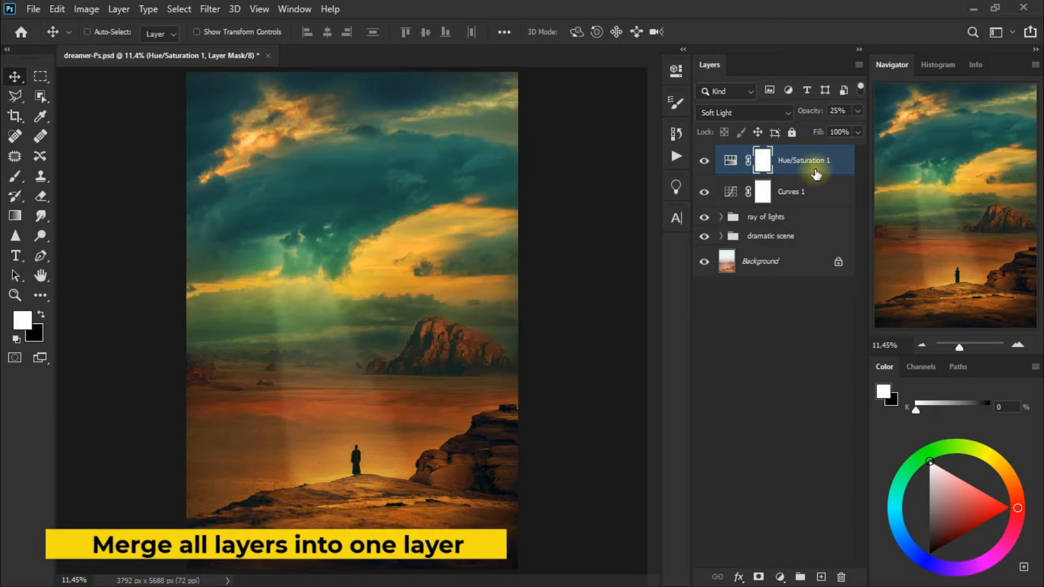
Stamp all visible layers into a new layer on top and convert it to a smart object
key(shift+ctrl+alt+e)
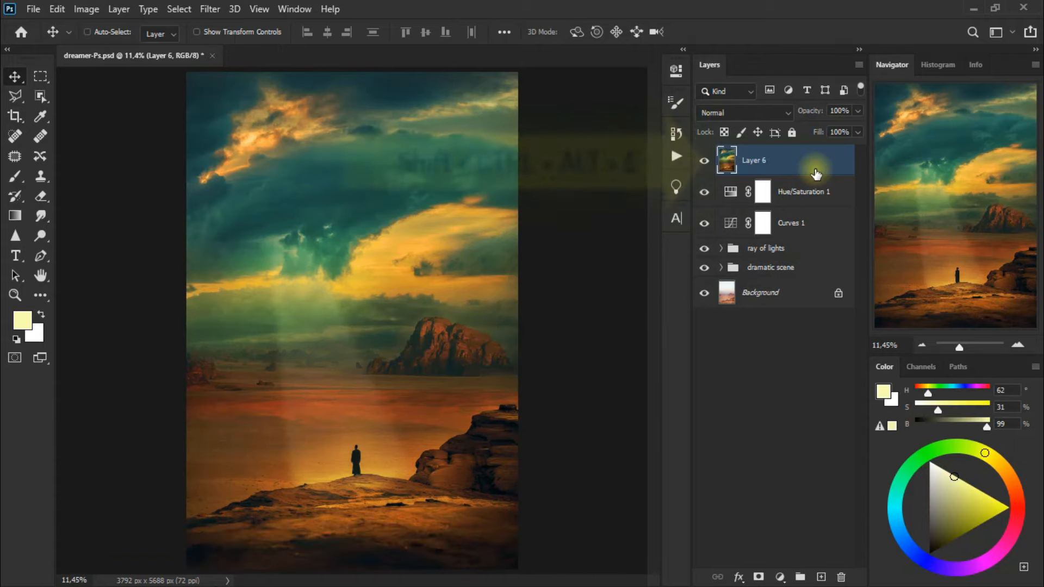
right_click(789, 162)
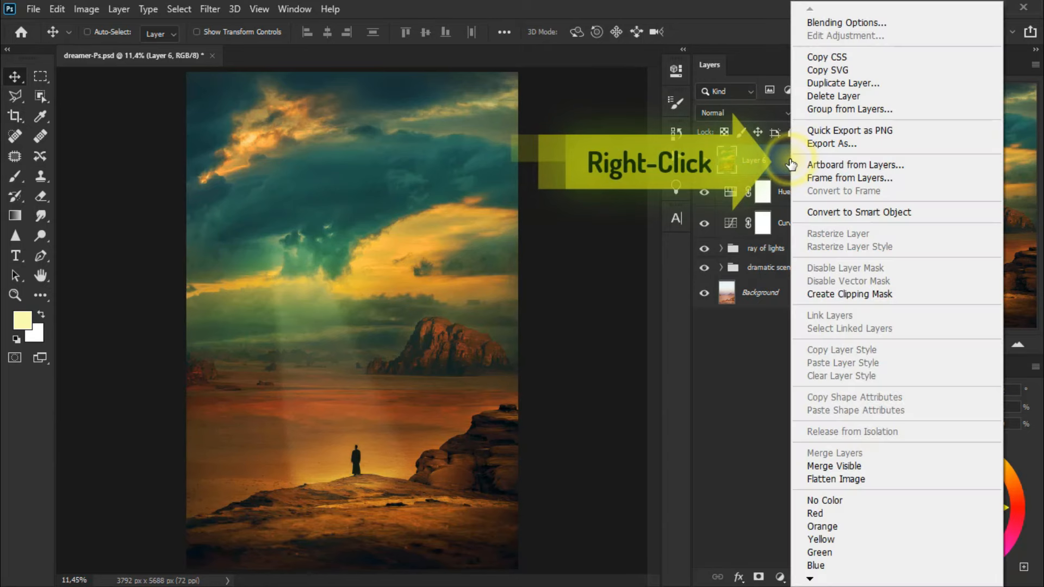
click(916, 212)
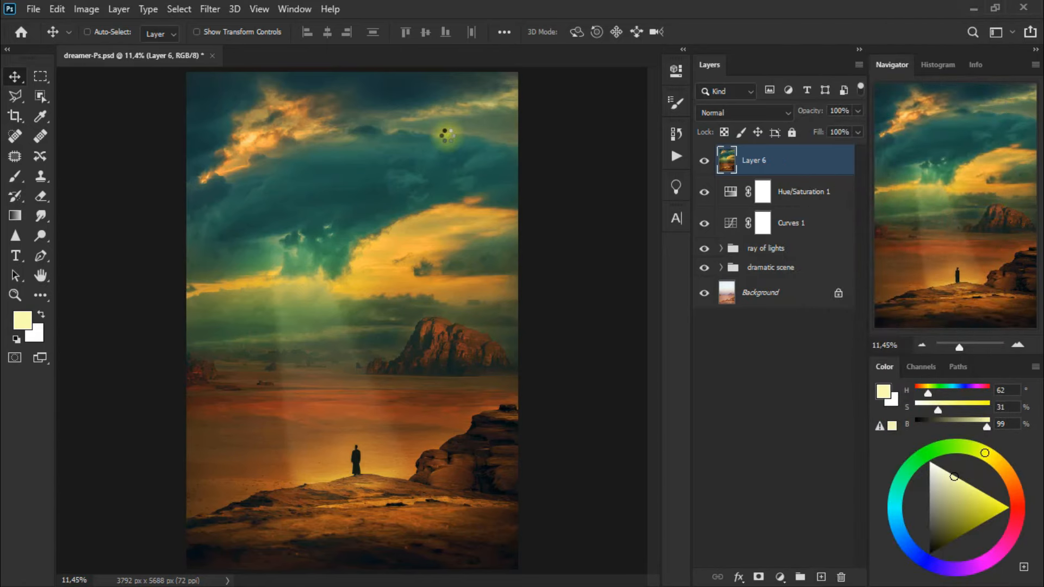
Apply a Surface Blur smart filter to Layer 6 with radius 7 pixels and threshold 56 levels
click(211, 9)
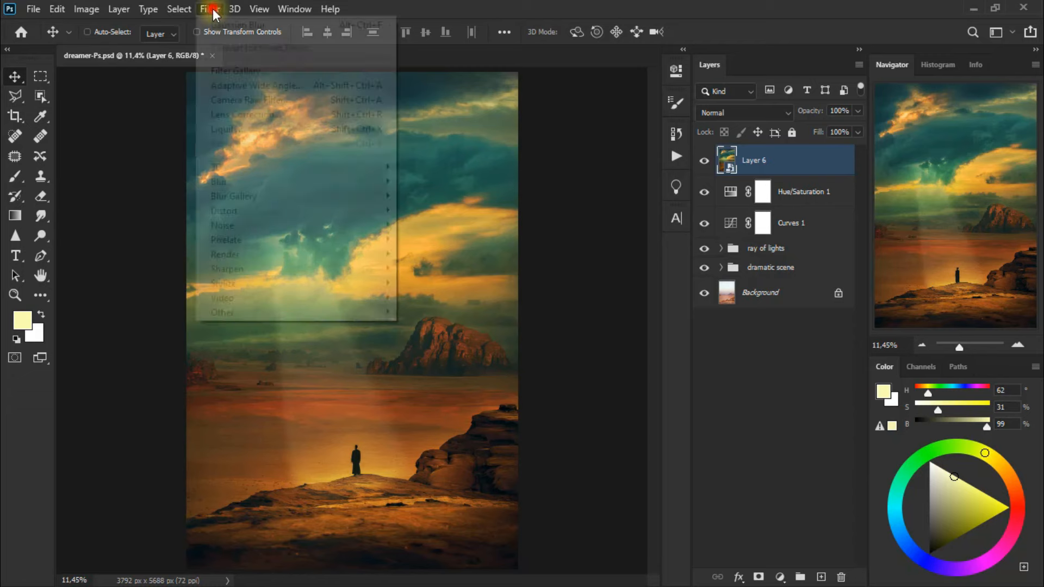
mouse_move(278, 186)
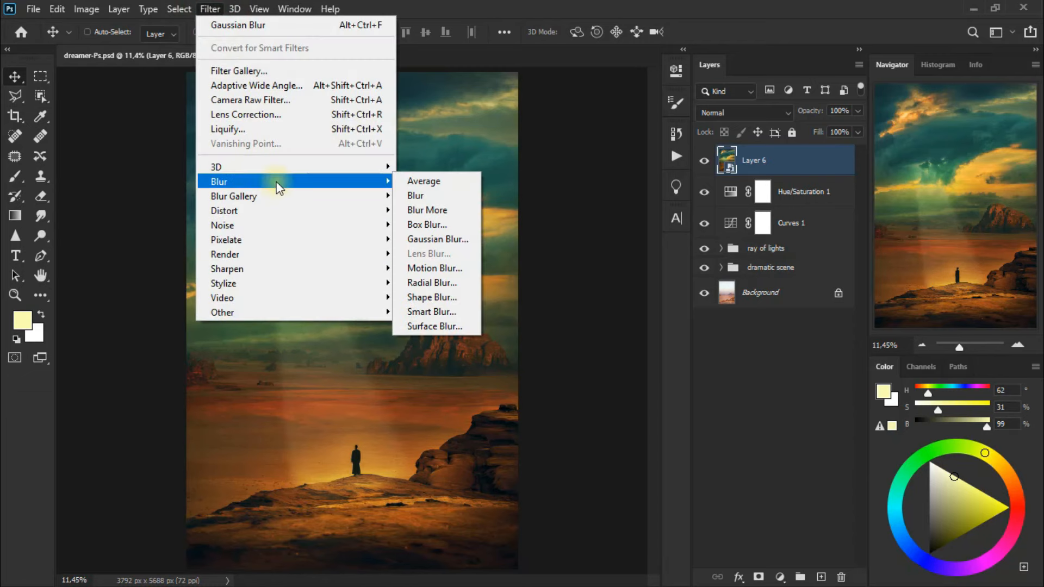
click(467, 325)
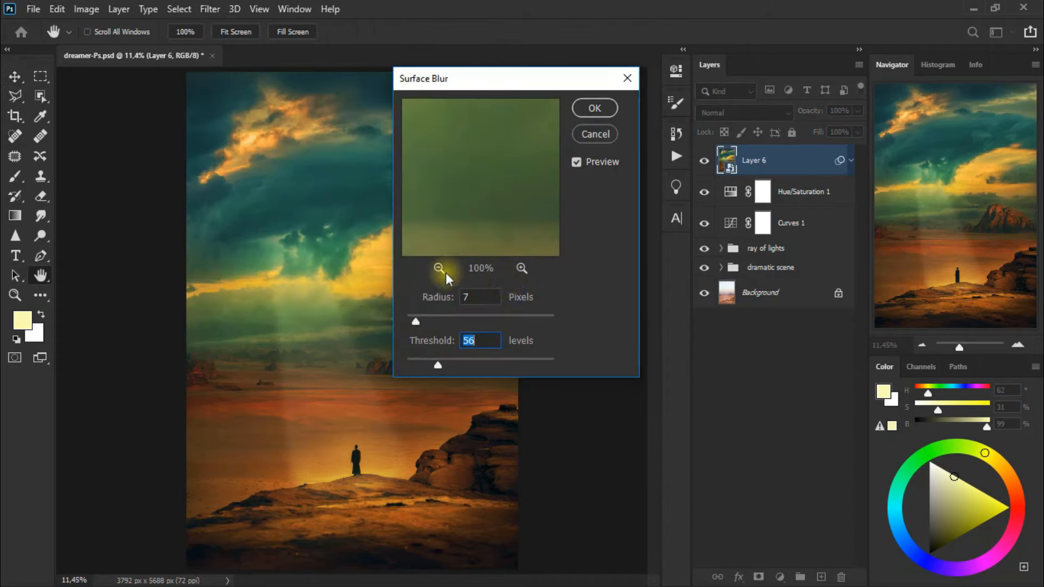
click(439, 268)
click(439, 268)
drag(456, 228, 462, 222)
click(602, 108)
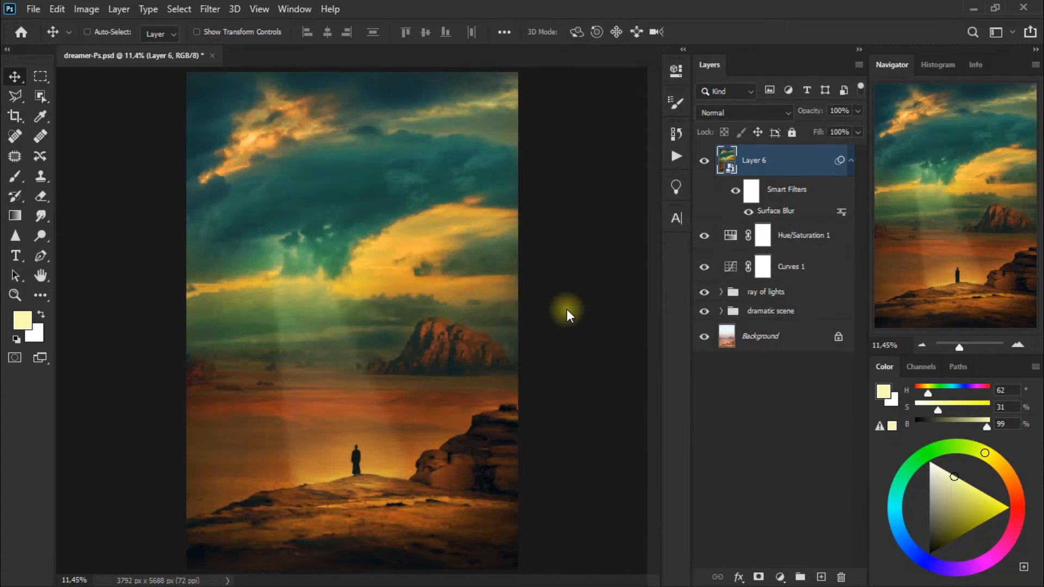
Set Layer 6 to the Lighten blend mode, compare it hidden and shown, and collapse its smart filters
click(742, 111)
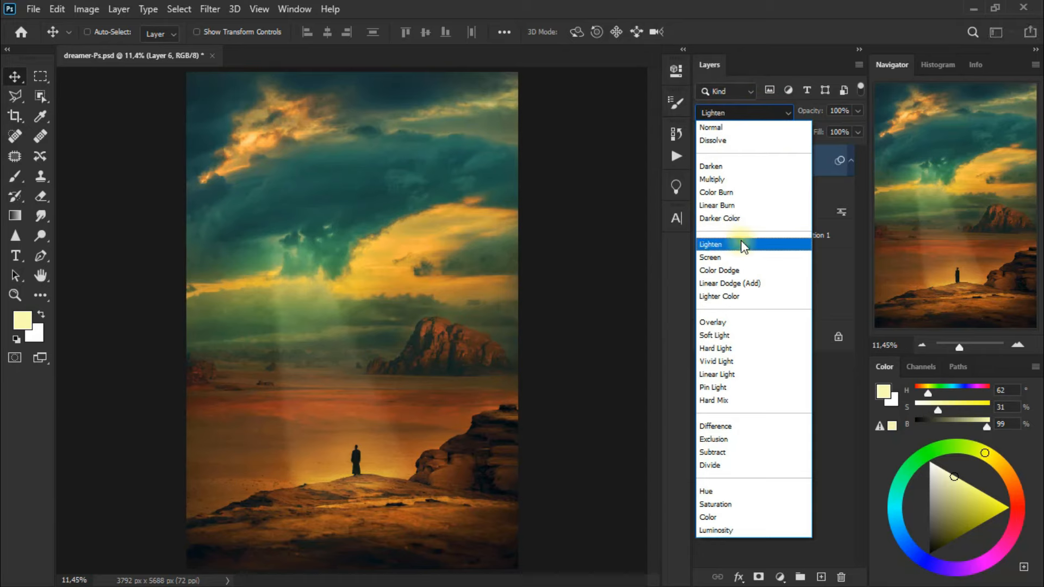
click(742, 246)
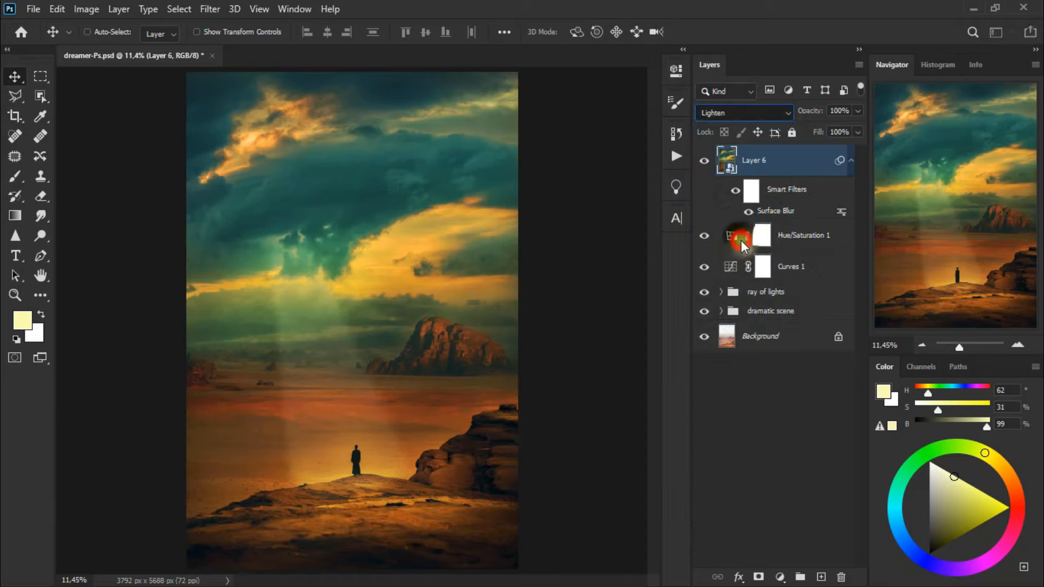
click(704, 162)
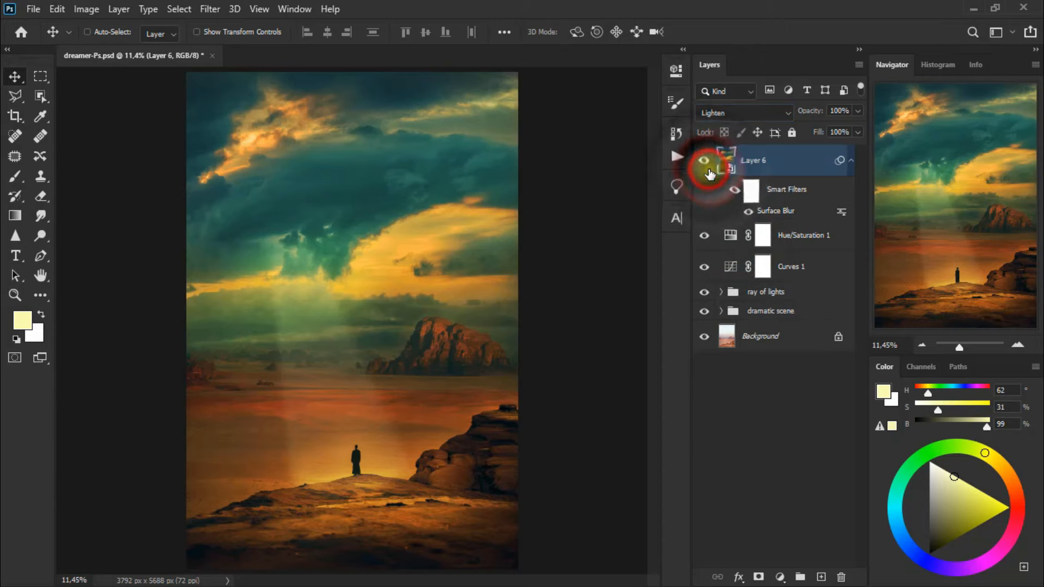
click(705, 162)
click(849, 164)
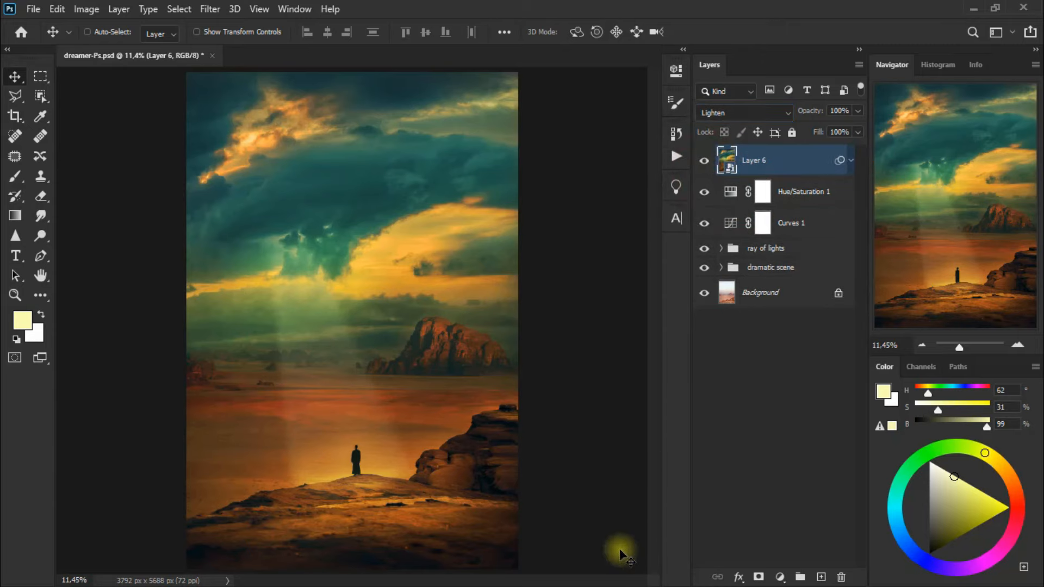
On a new layer, draw a pale yellow circle about 804 px wide over the bright cloud opening above the light ray
click(821, 576)
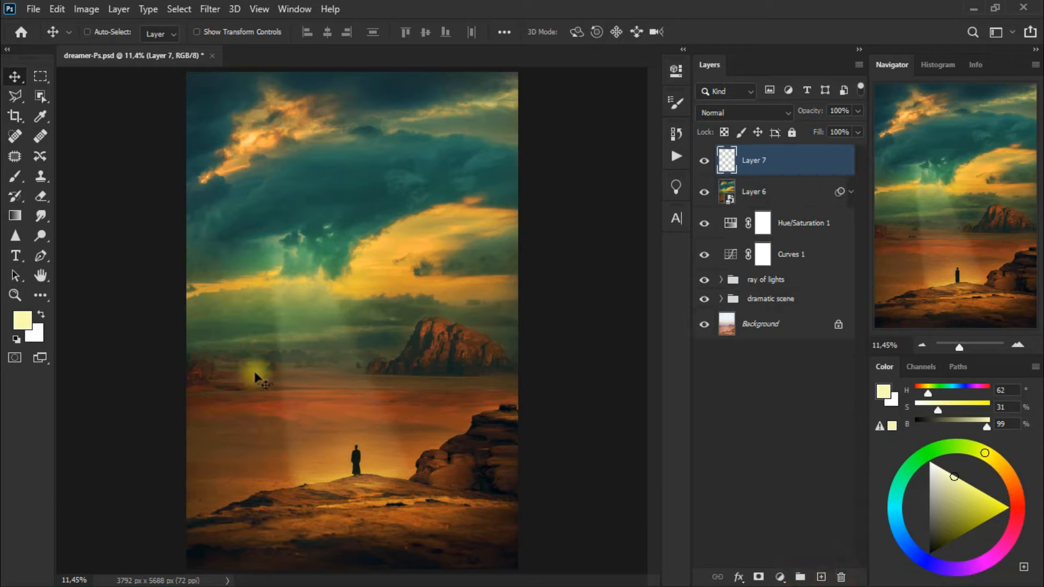
drag(47, 299, 126, 523)
drag(287, 237, 322, 274)
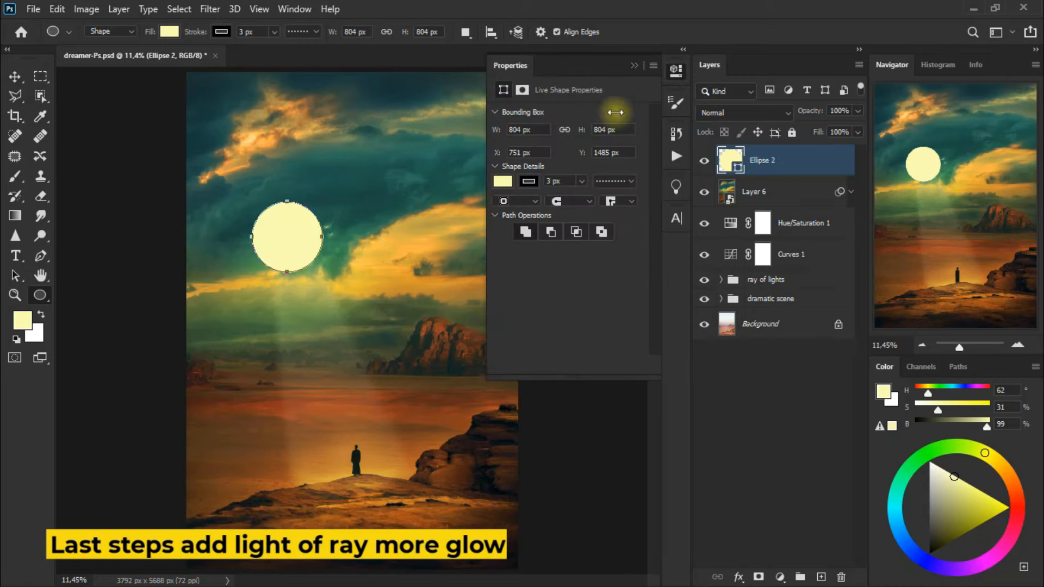
click(678, 77)
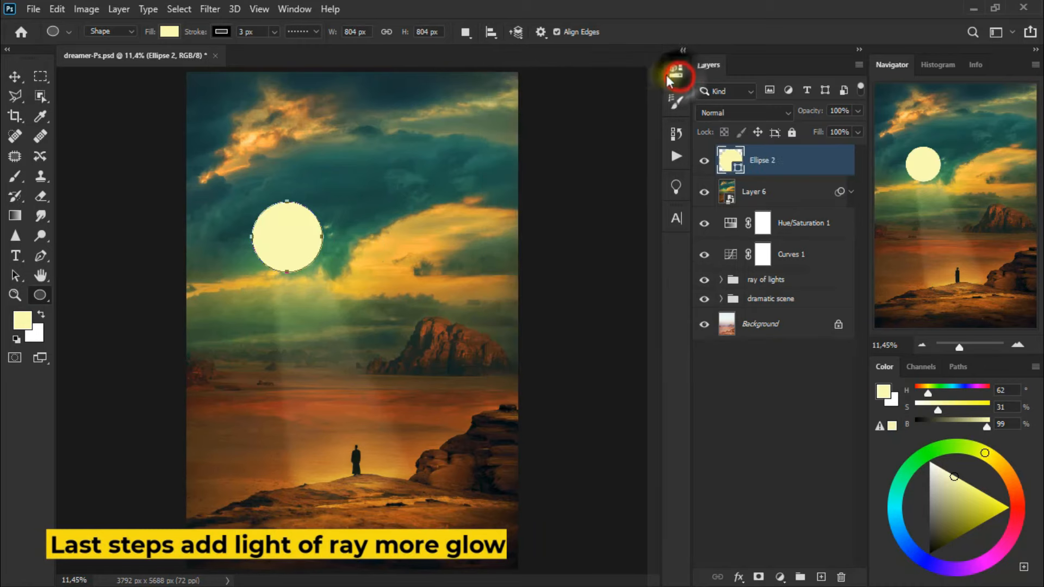
Convert the Ellipse 2 circle to a smart object and apply a Gaussian Blur with a radius of 167.6 pixels
click(209, 9)
mouse_move(326, 181)
click(425, 239)
click(545, 239)
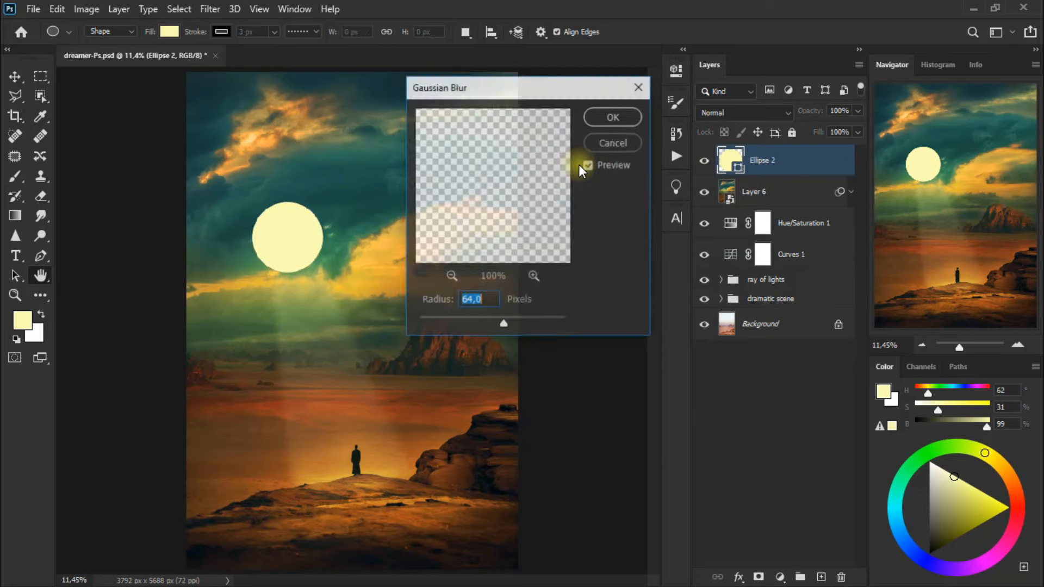
drag(504, 327, 530, 326)
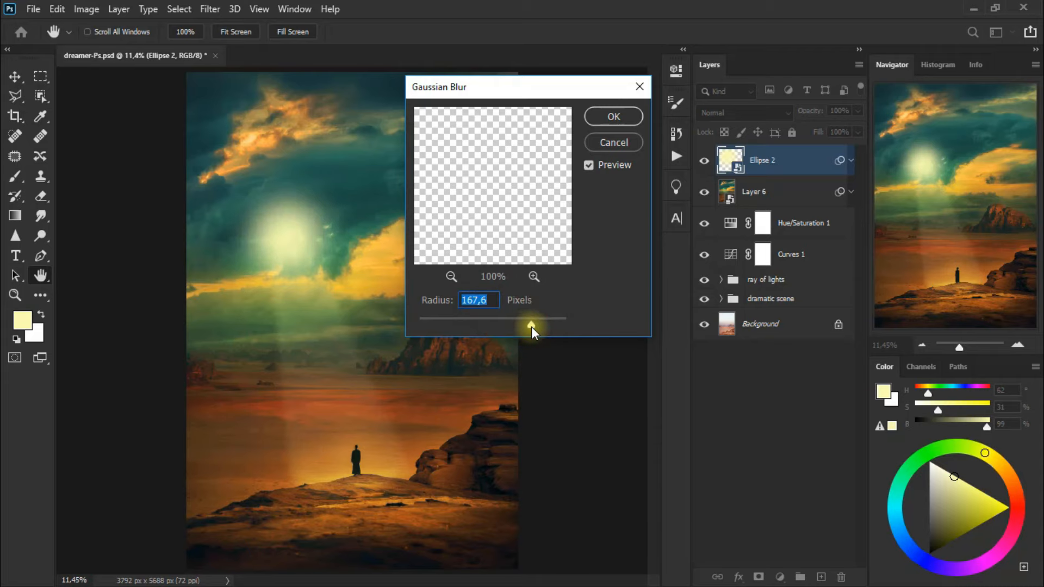
click(623, 113)
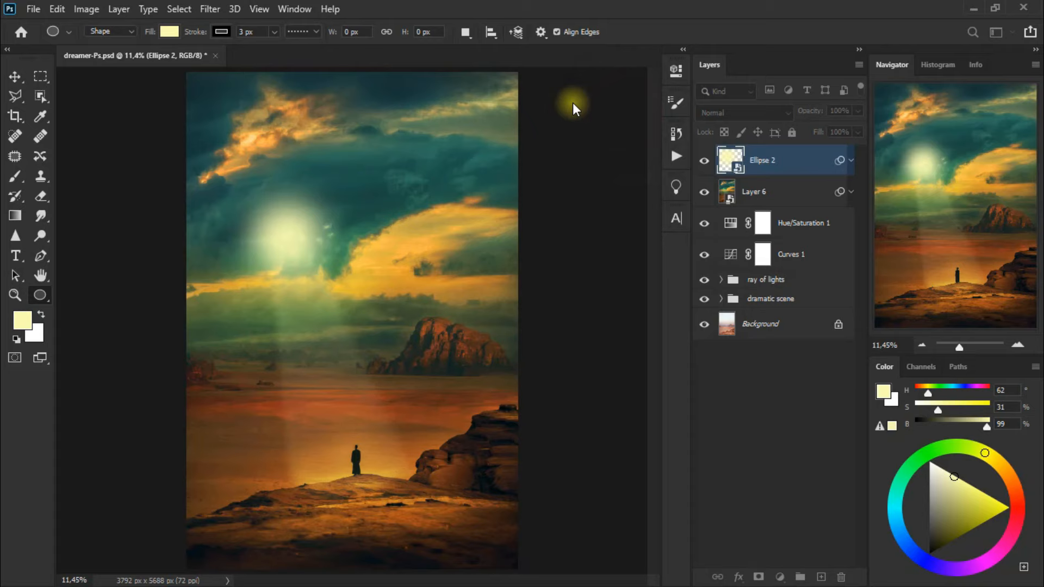
Set the blurred Ellipse 2 layer to Overlay at 54% opacity and collapse its smart filters
click(751, 113)
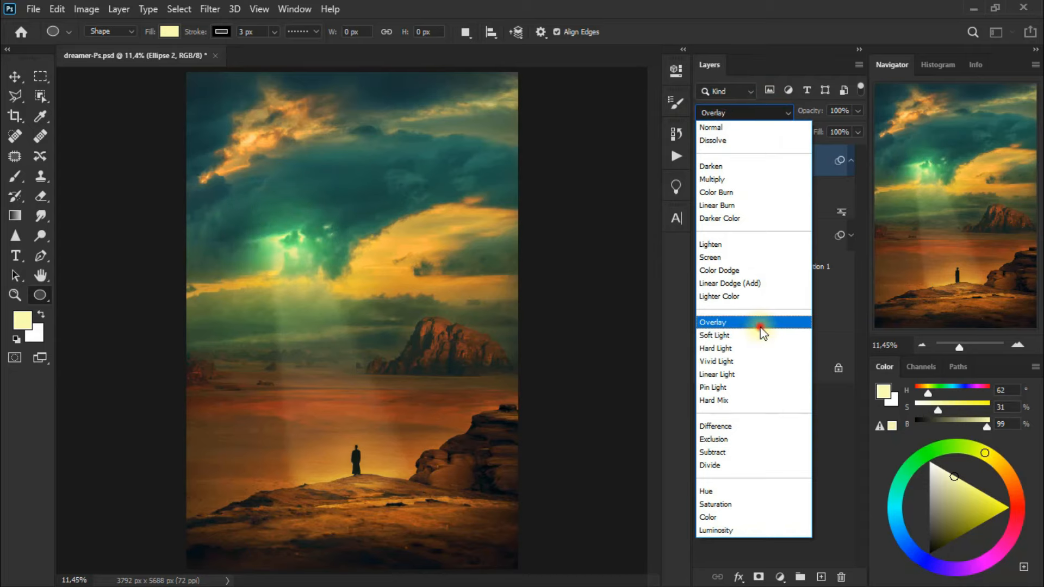
click(760, 328)
click(857, 112)
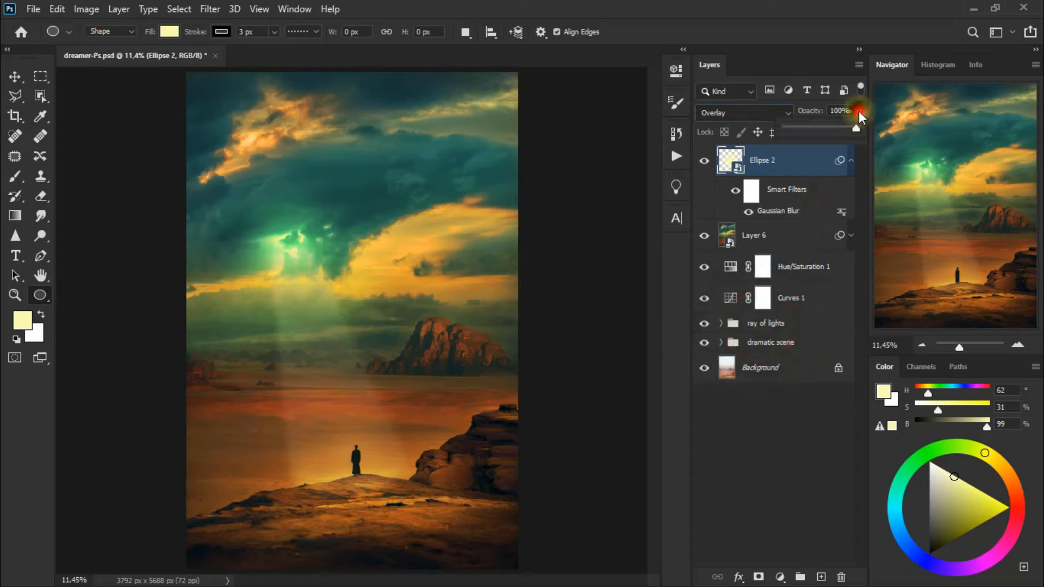
drag(853, 129, 814, 132)
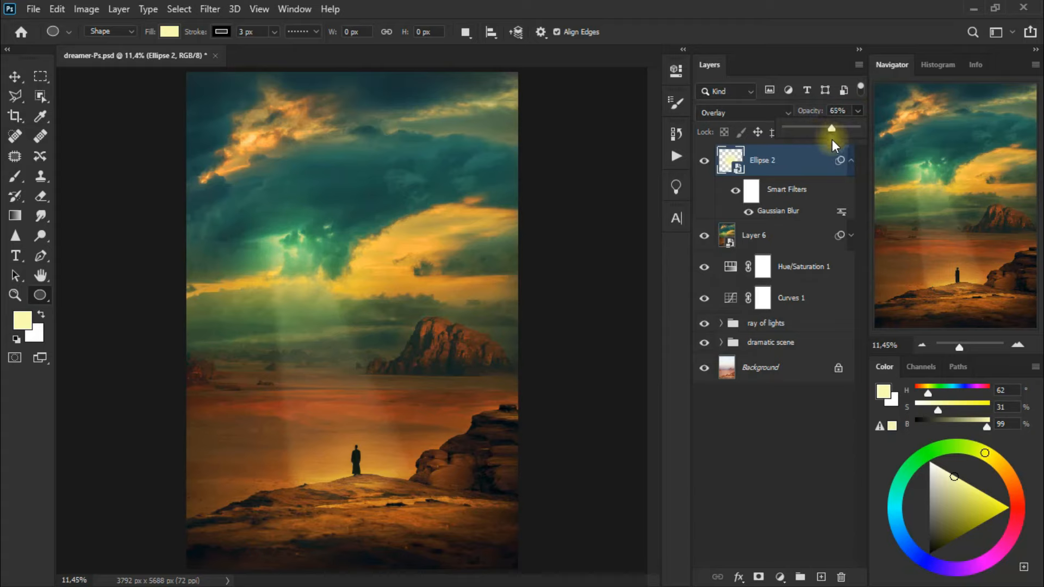
drag(829, 129, 824, 130)
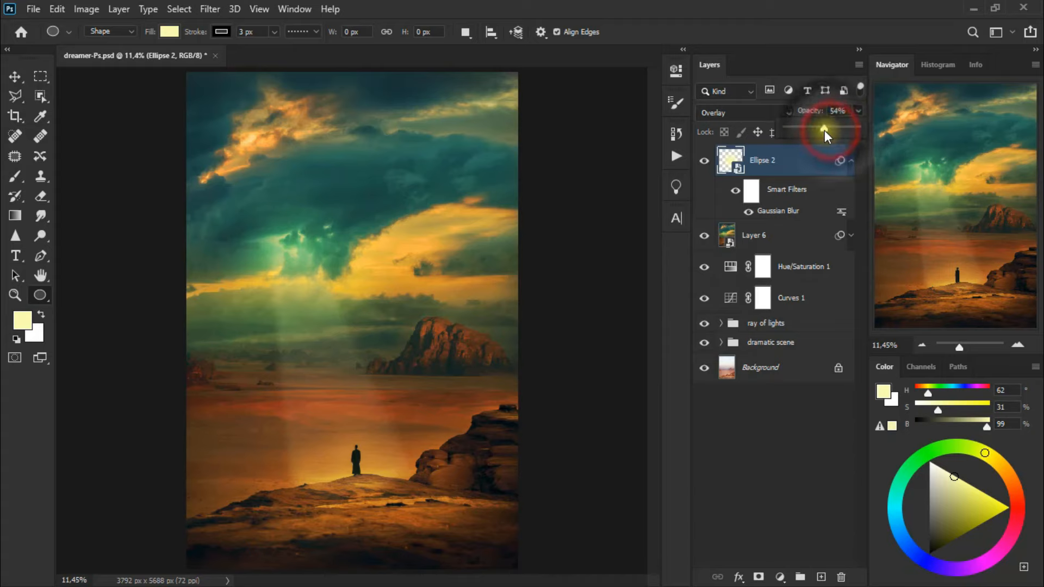
click(849, 163)
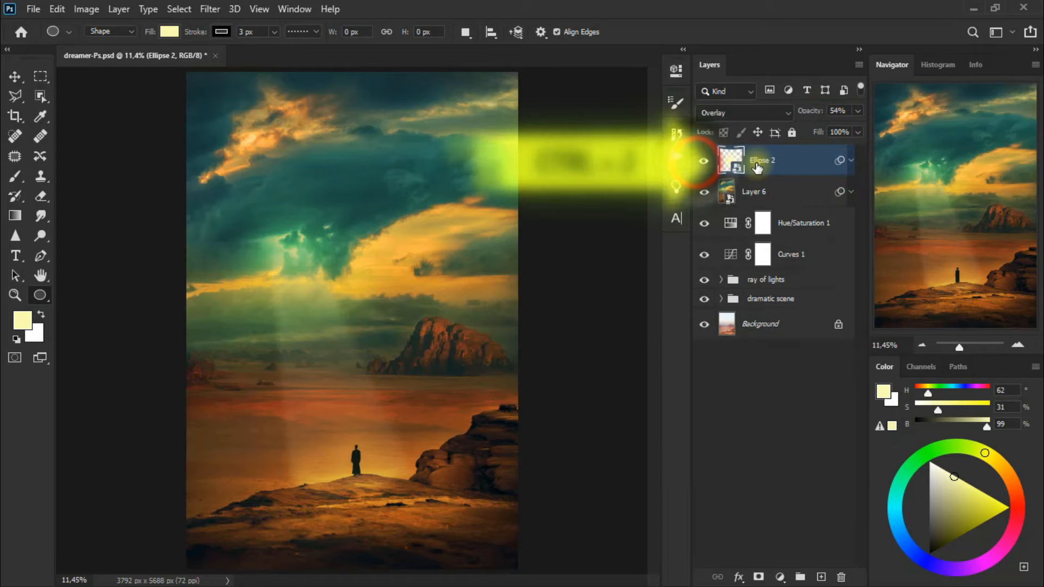
Duplicate Ellipse 2, set the copy to Screen at 28% opacity, and compare the copy hidden and shown
key(ctrl+j)
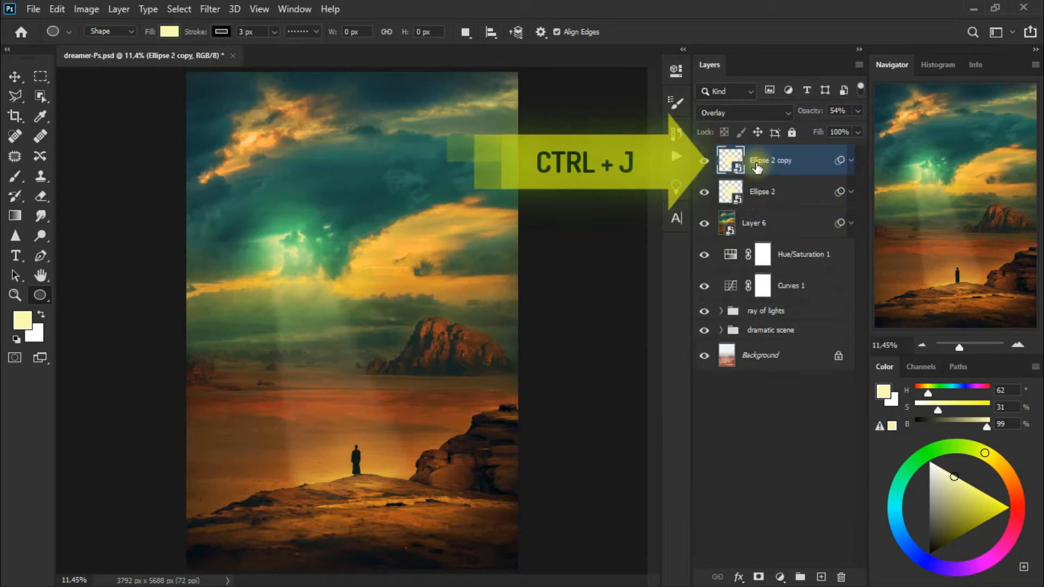
click(746, 111)
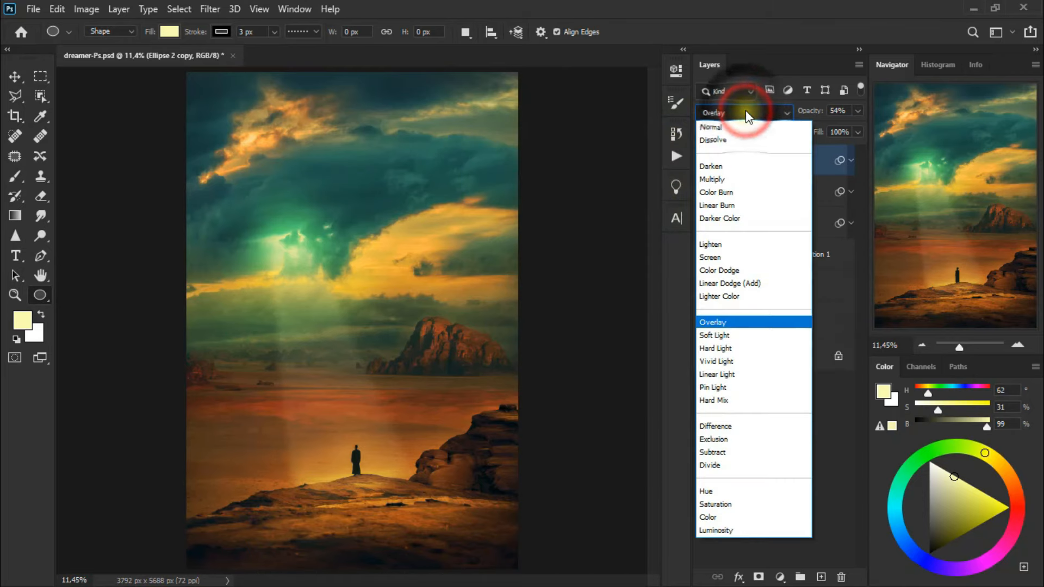
click(745, 259)
click(854, 113)
mouse_move(824, 129)
mouse_down()
mouse_move(790, 132)
mouse_move(805, 134)
mouse_up()
click(704, 161)
click(704, 161)
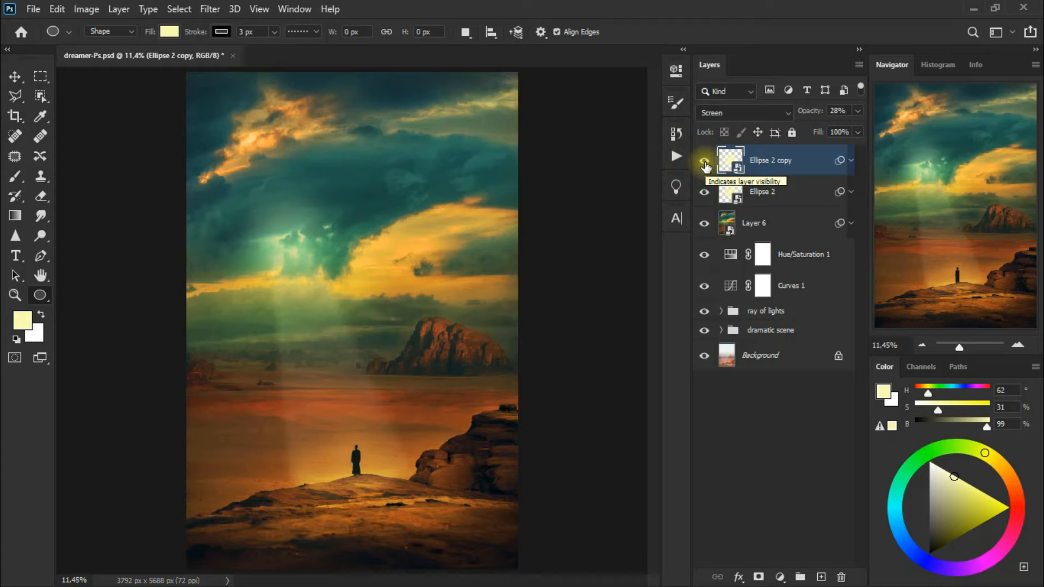
Adjust the position of the Ellipse 2 copy glow over the cloud opening with the Move tool and save the document
click(19, 80)
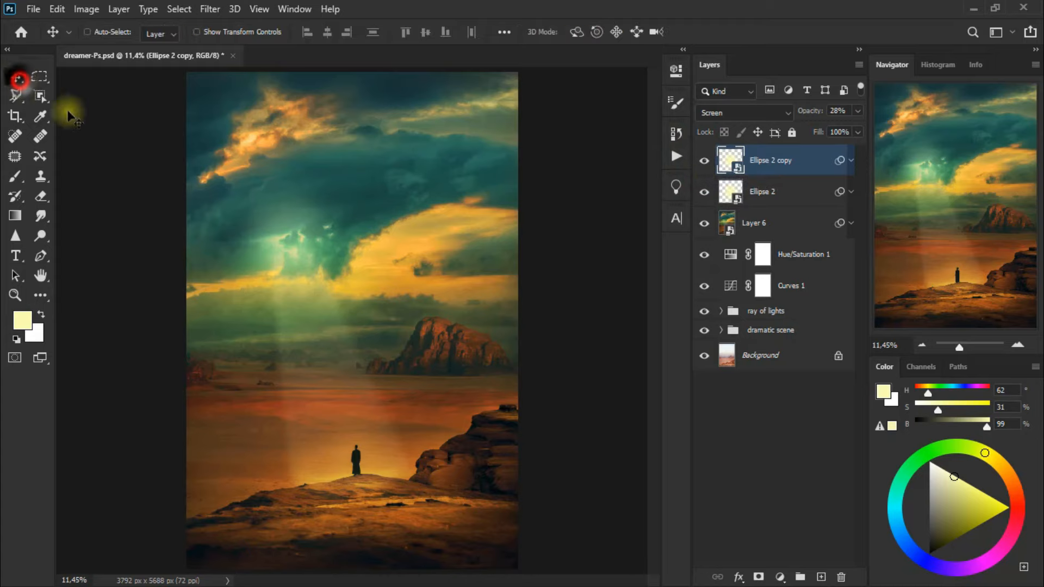
drag(289, 260, 320, 272)
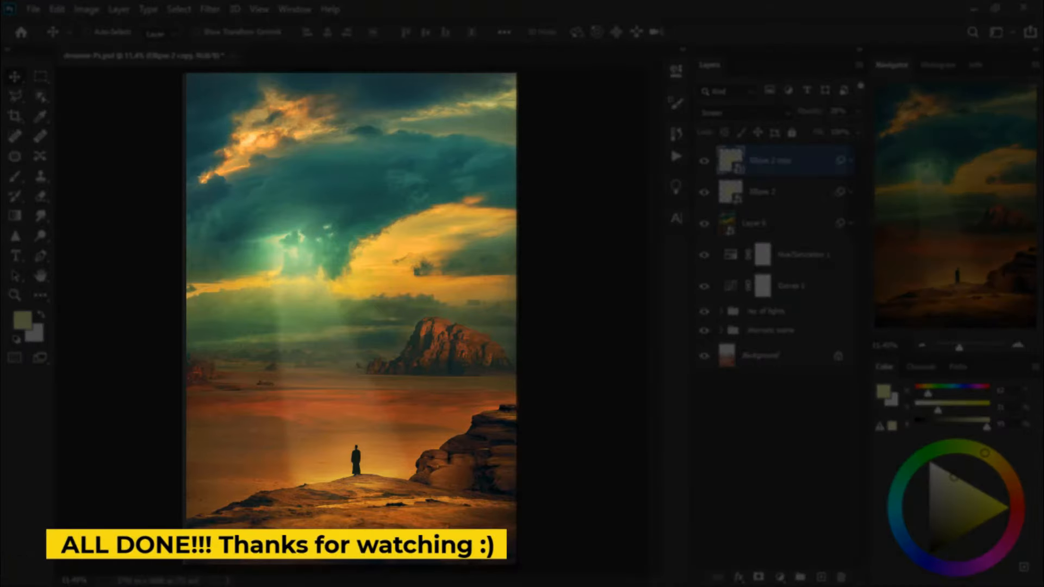
key(ctrl+s)
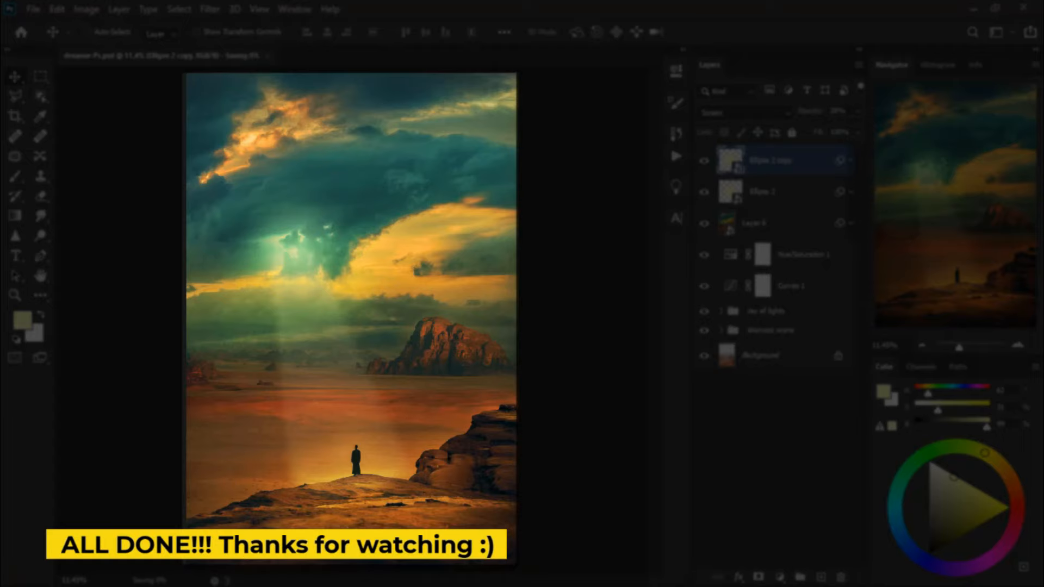